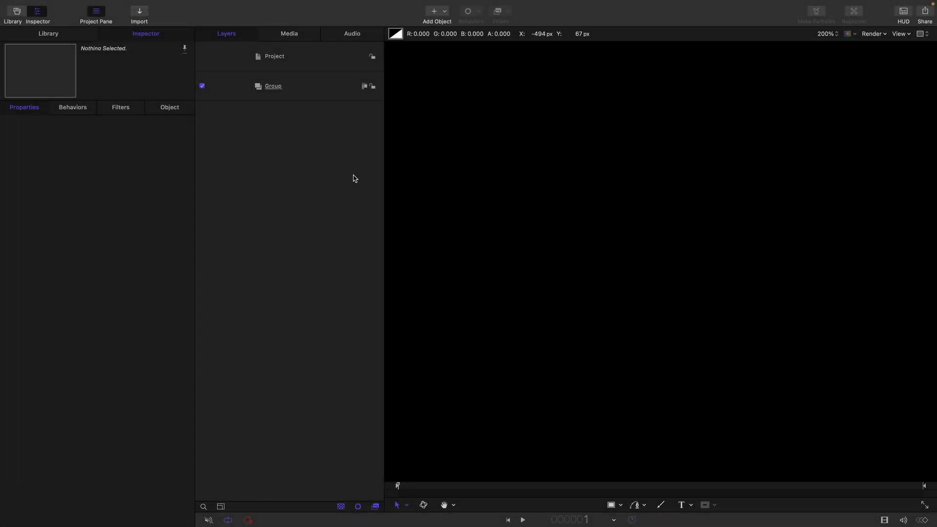
Import the fuzzy ball image into the selected group
{"action": "left_click", "coordinate": [353, 178]}
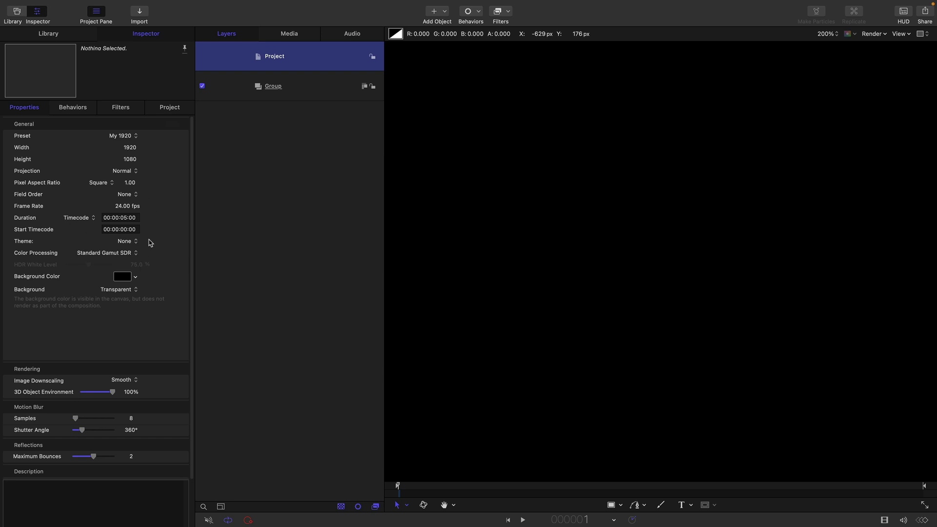
{"action": "left_click", "coordinate": [321, 90]}
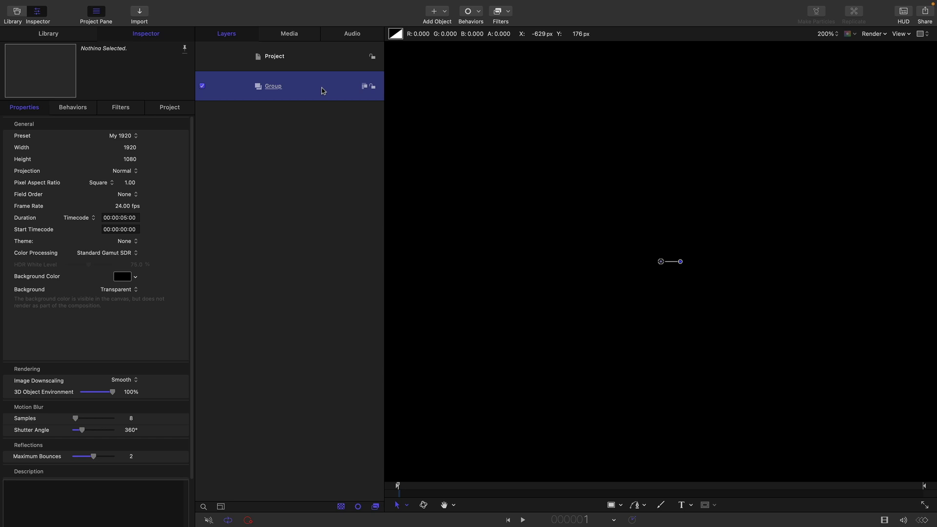
{"action": "left_click", "coordinate": [138, 15]}
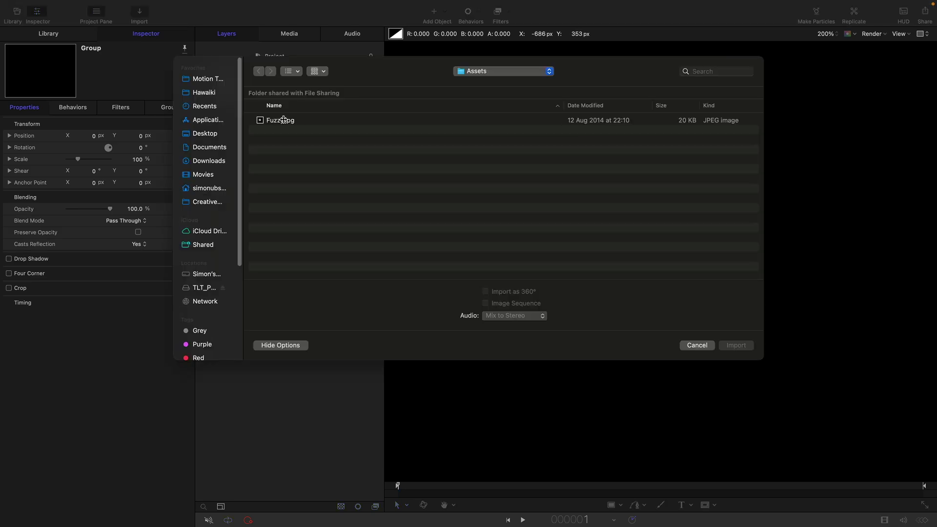
{"action": "left_click", "coordinate": [283, 120]}
{"action": "left_click", "coordinate": [736, 346]}
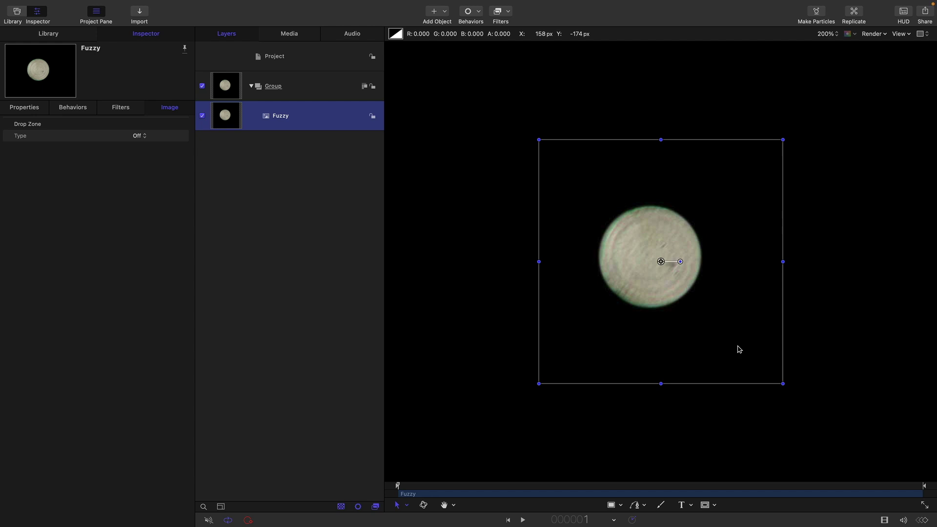
Show the grid and offset the Fuzzy image to X 20, Y -10.2
{"action": "key", "text": "super+apostrophe"}
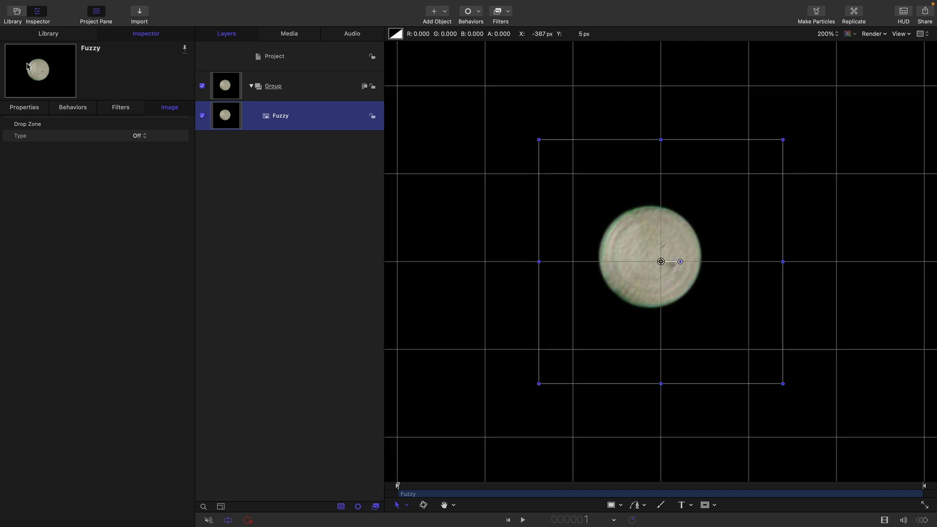
{"action": "left_click", "coordinate": [26, 112]}
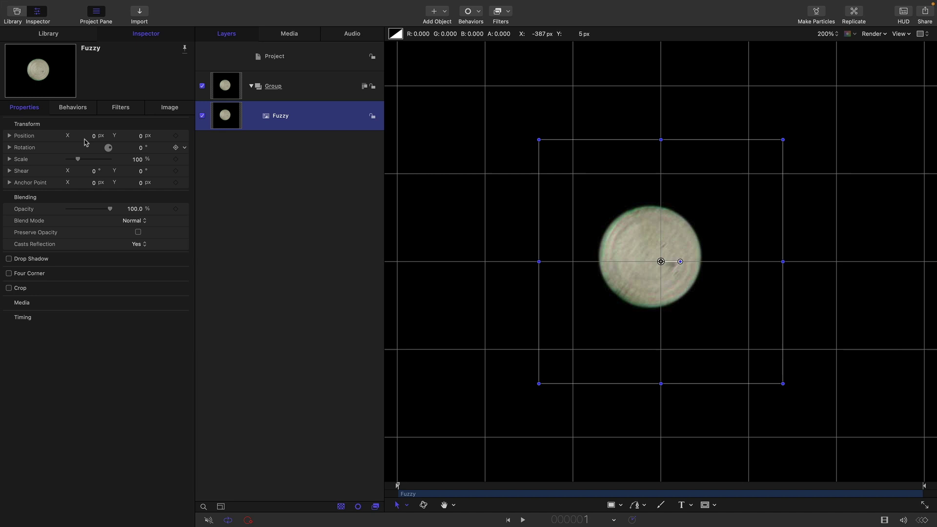
{"action": "left_click_drag", "start_coordinate": [90, 136], "coordinate": [125, 140]}
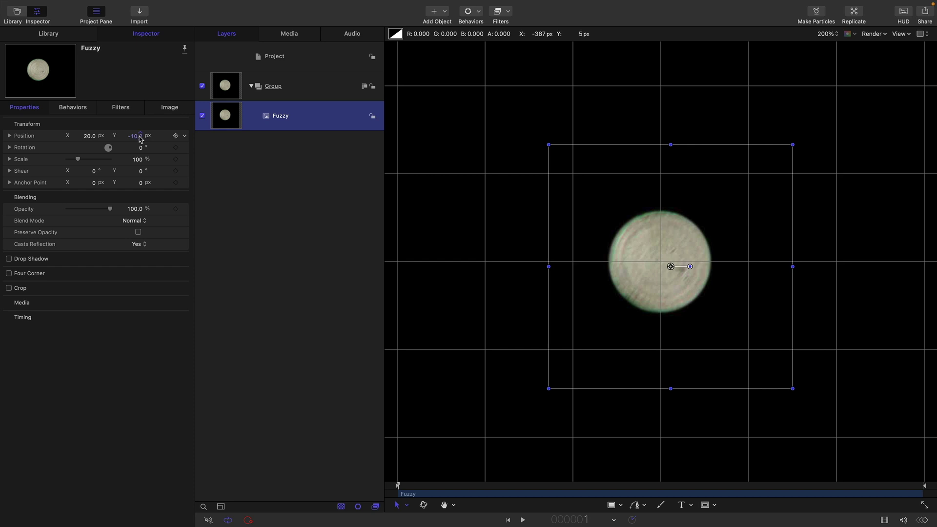
{"action": "left_click", "coordinate": [219, 82]}
Add a library Pentagon shape and use it as an image mask on Fuzzy
{"action": "left_click", "coordinate": [53, 35]}
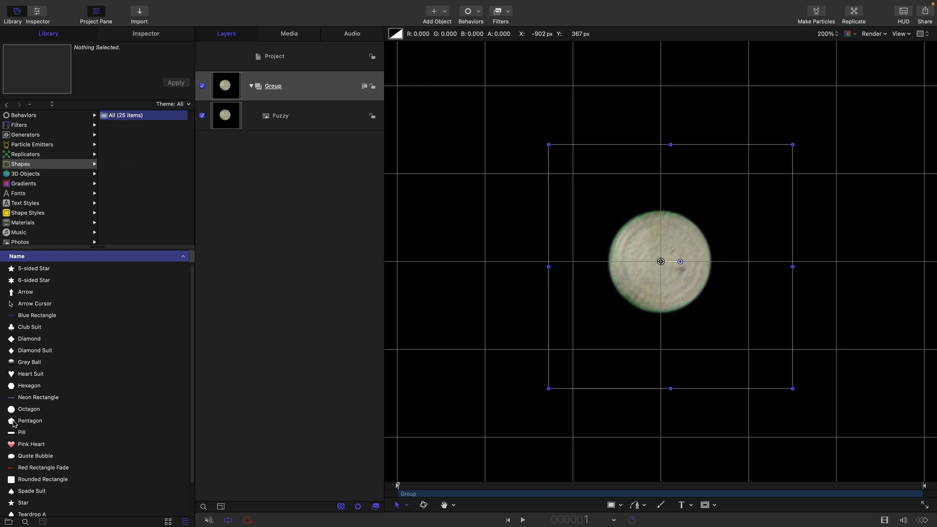
{"action": "left_click_drag", "start_coordinate": [19, 420], "coordinate": [251, 107]}
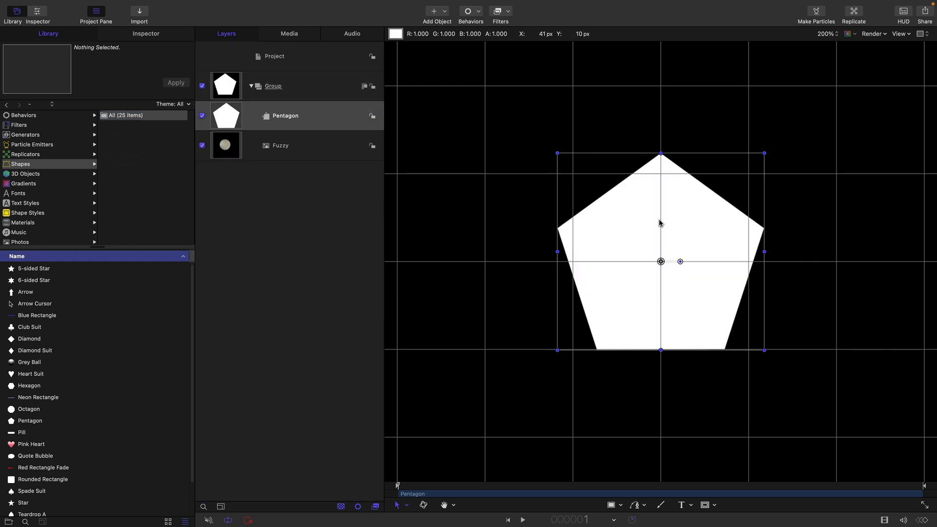
{"action": "left_click", "coordinate": [220, 147]}
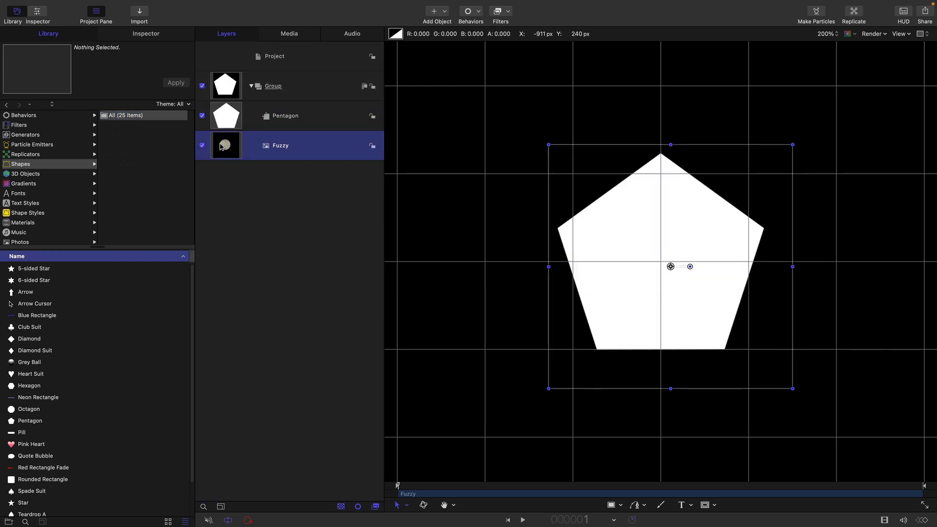
{"action": "right_click", "coordinate": [221, 147]}
{"action": "left_click", "coordinate": [285, 299]}
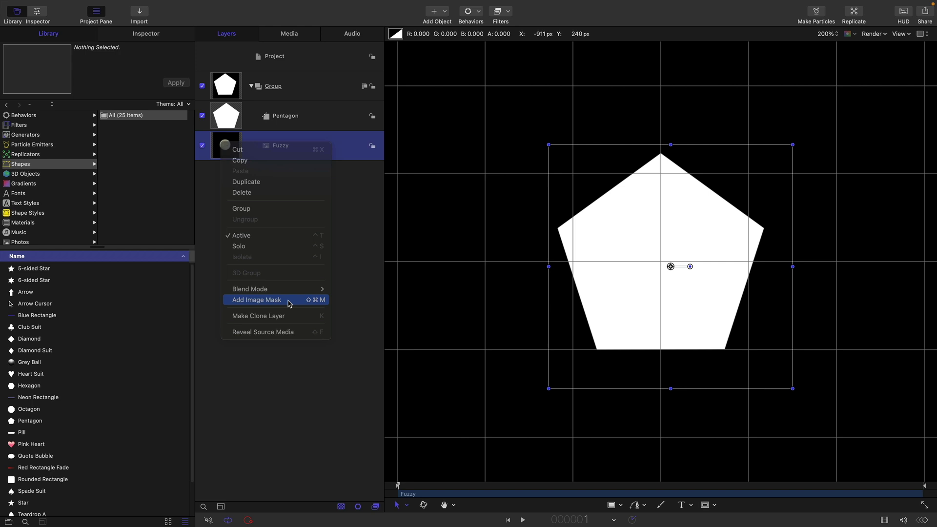
{"action": "left_click_drag", "start_coordinate": [240, 129], "coordinate": [225, 175]}
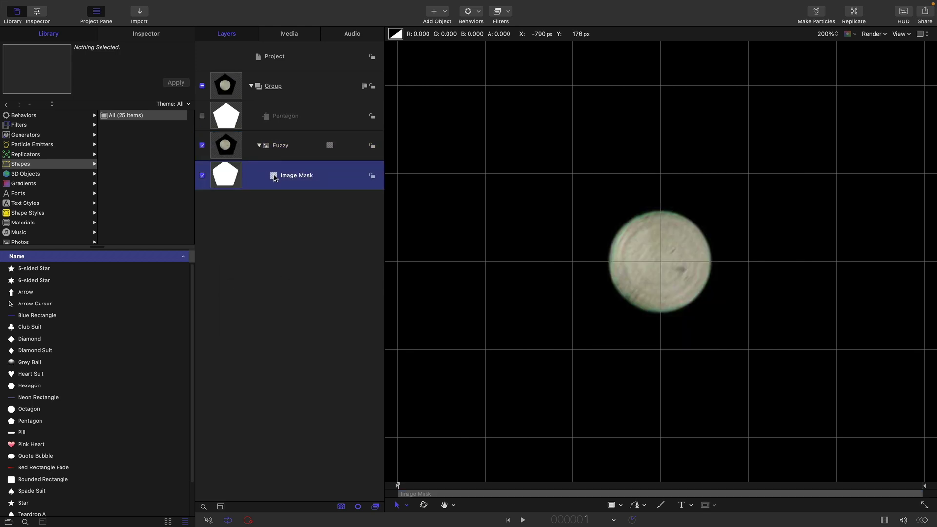
Give the pentagon mask 46% scale, roundness 13 and feather about -27
{"action": "left_click", "coordinate": [229, 114]}
{"action": "left_click", "coordinate": [150, 35]}
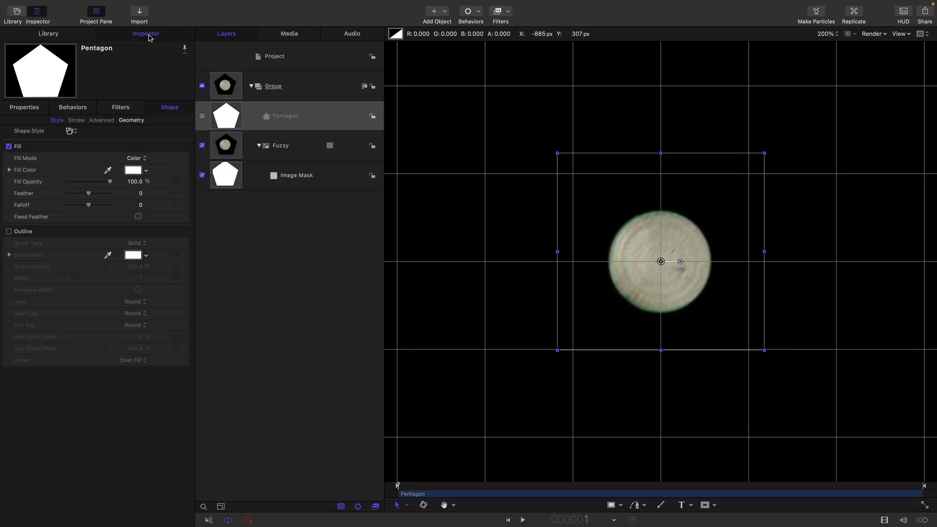
{"action": "left_click", "coordinate": [25, 107]}
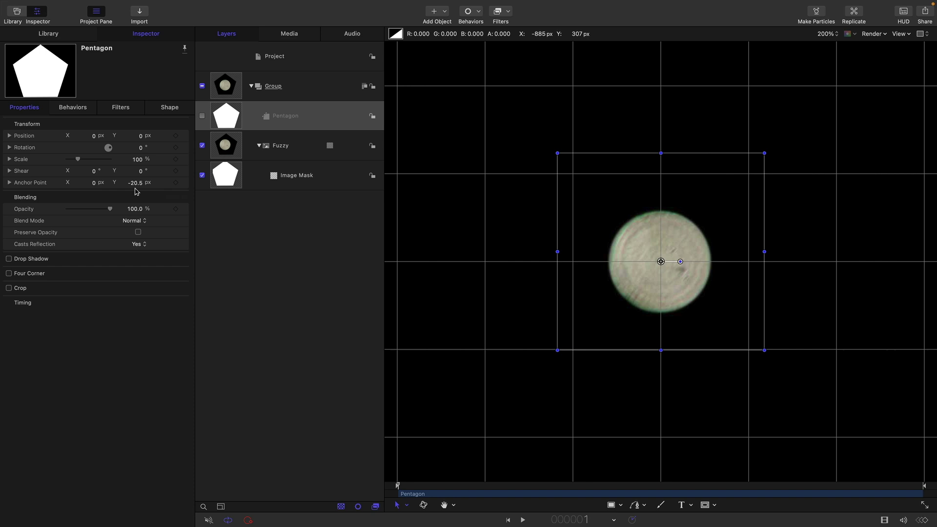
{"action": "mouse_move", "coordinate": [138, 159]}
{"action": "left_mouse_down"}
{"action": "mouse_move", "coordinate": [116, 159]}
{"action": "mouse_move", "coordinate": [134, 159]}
{"action": "left_mouse_up"}
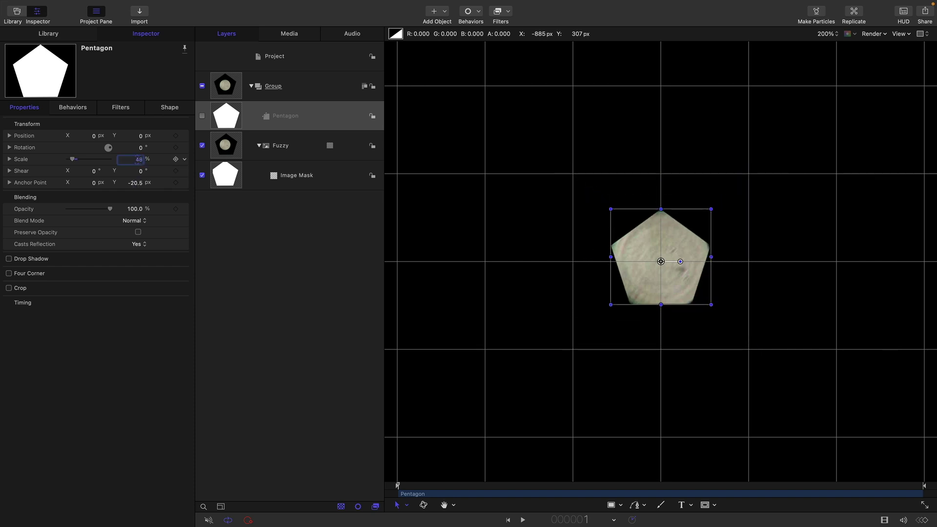
{"action": "left_click", "coordinate": [164, 109]}
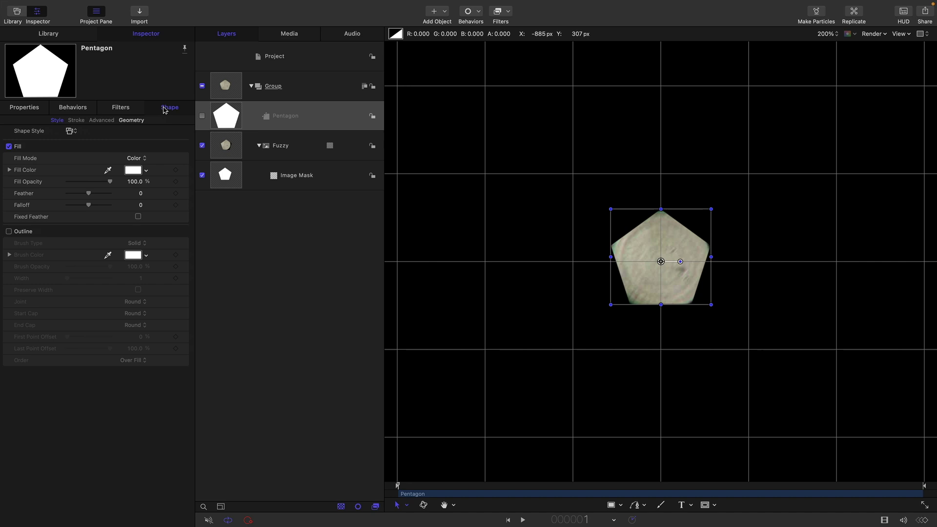
{"action": "left_click", "coordinate": [130, 120]}
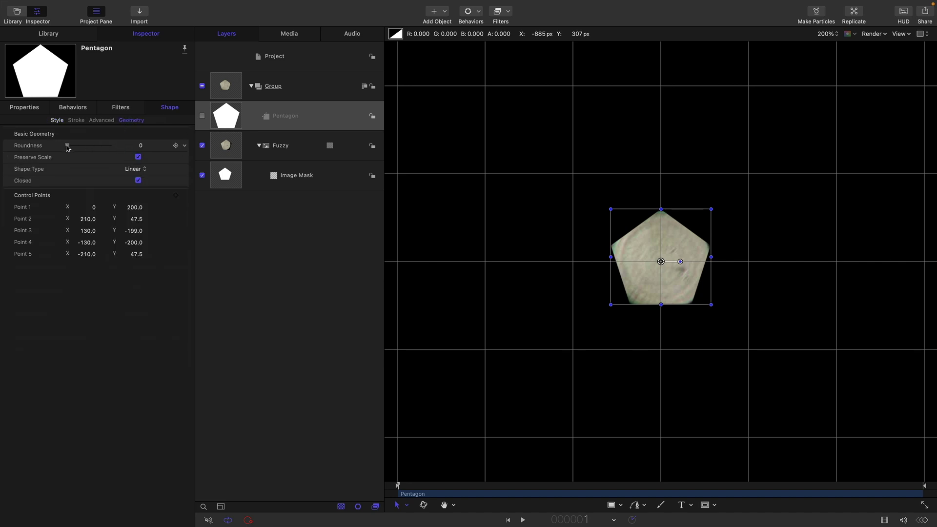
{"action": "left_click_drag", "start_coordinate": [68, 148], "coordinate": [81, 150]}
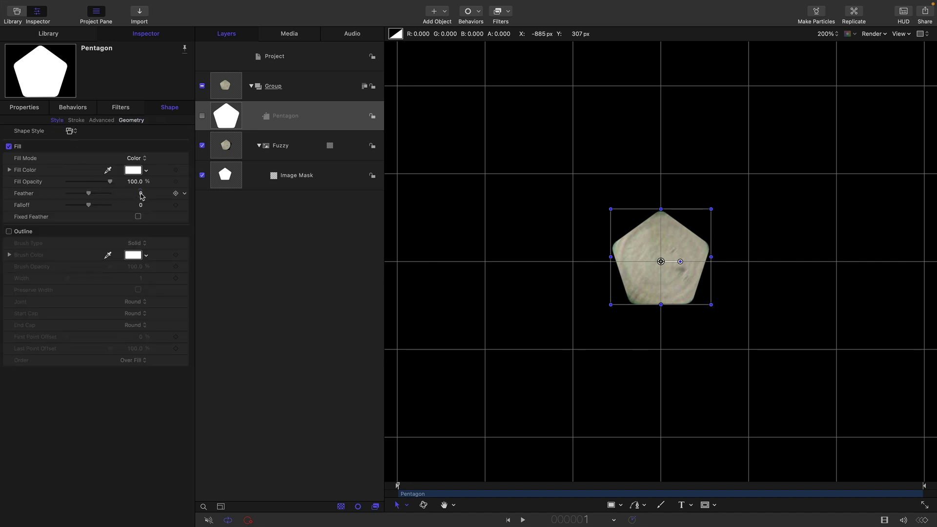
{"action": "left_click_drag", "start_coordinate": [142, 195], "coordinate": [115, 196]}
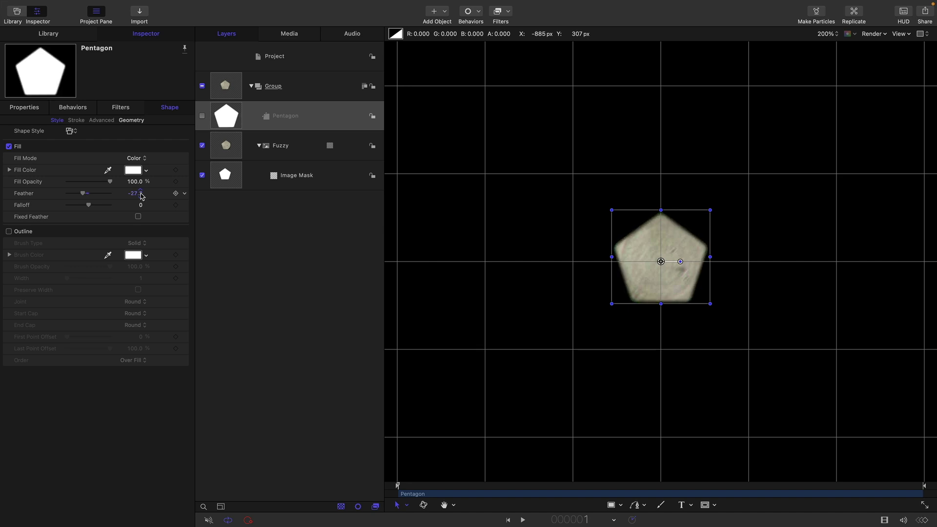
Add a Luma Keyer filter to the Fuzzy layer
{"action": "left_click", "coordinate": [227, 149]}
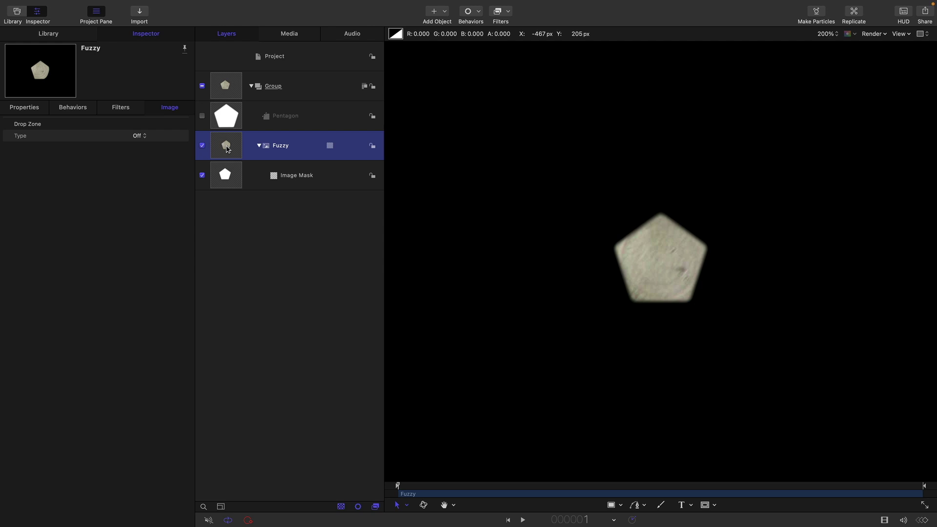
{"action": "left_click", "coordinate": [504, 12]}
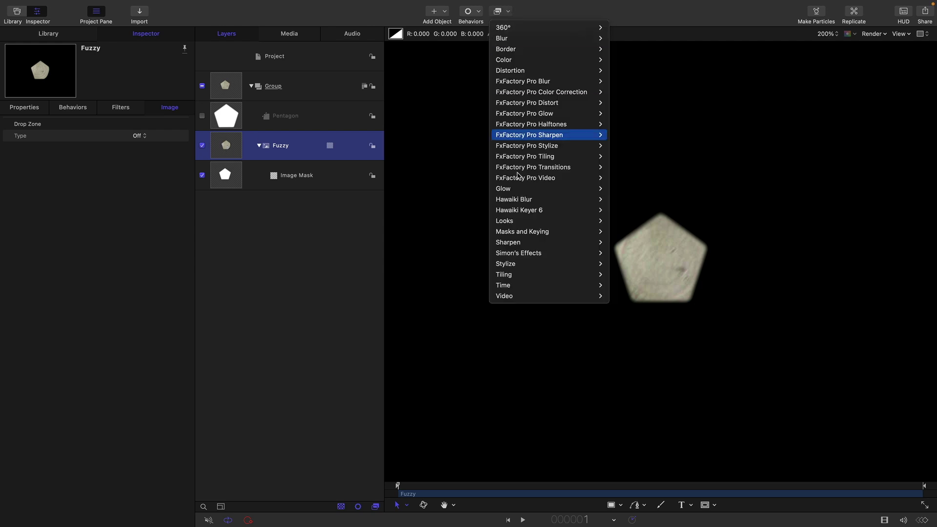
{"action": "mouse_move", "coordinate": [537, 231]}
{"action": "left_click", "coordinate": [630, 243]}
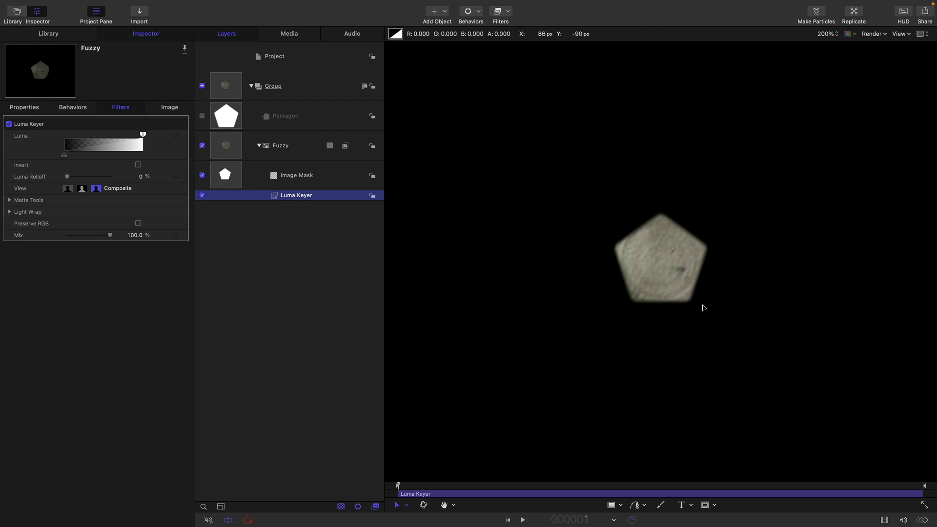
Set the Fuzzy layer's opacity to 50%
{"action": "left_click", "coordinate": [24, 107]}
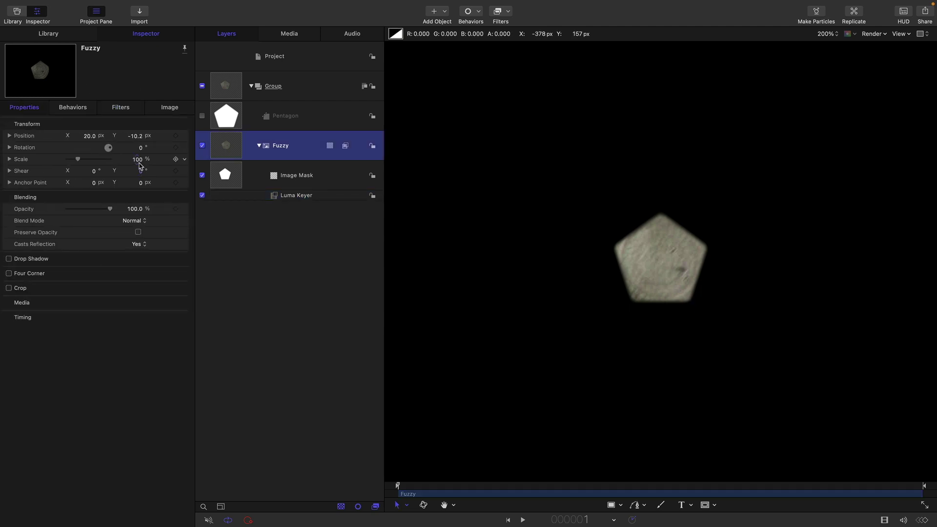
{"action": "left_click", "coordinate": [135, 209]}
{"action": "type", "text": "5"}
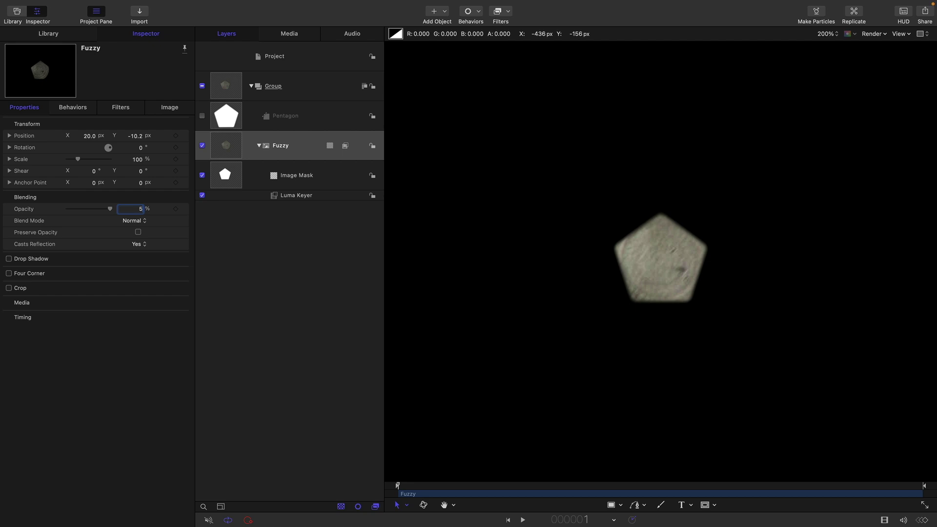
{"action": "type", "text": "0"}
{"action": "key", "text": "Return"}
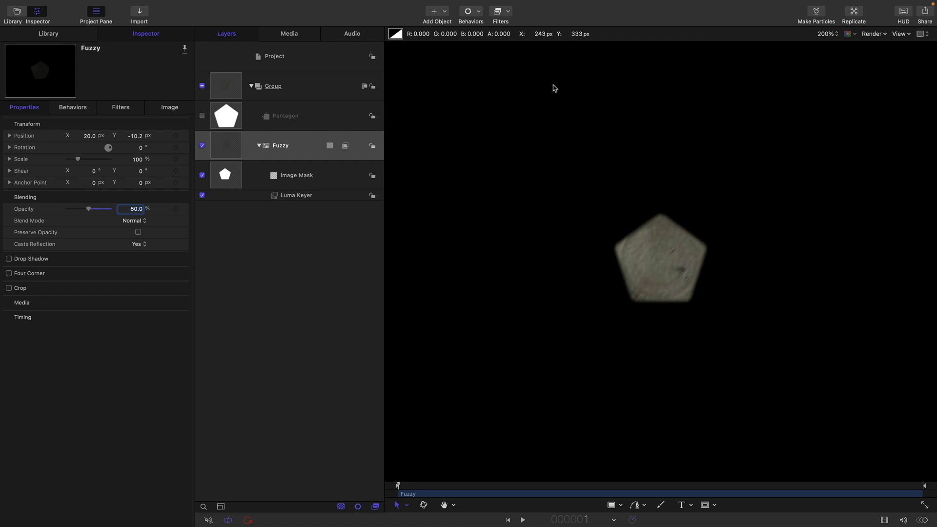
Collapse the group and rename it 'Lens Reflection'
{"action": "left_click", "coordinate": [251, 86]}
{"action": "double_click", "coordinate": [273, 88]}
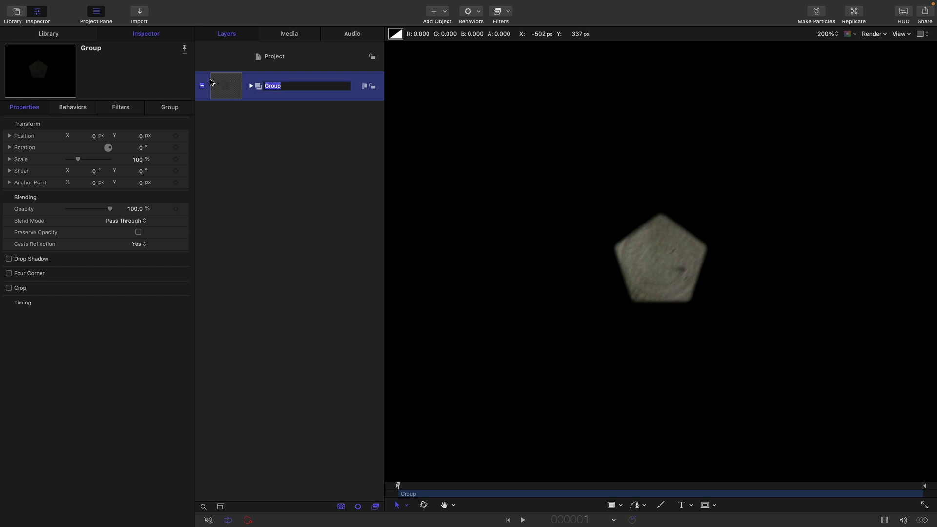
{"action": "type", "text": "Lens Reflection"}
{"action": "key", "text": "Return"}
Replicate the Lens Reflection group and set the replicator shape to Line
{"action": "mouse_move", "coordinate": [102, 3]}
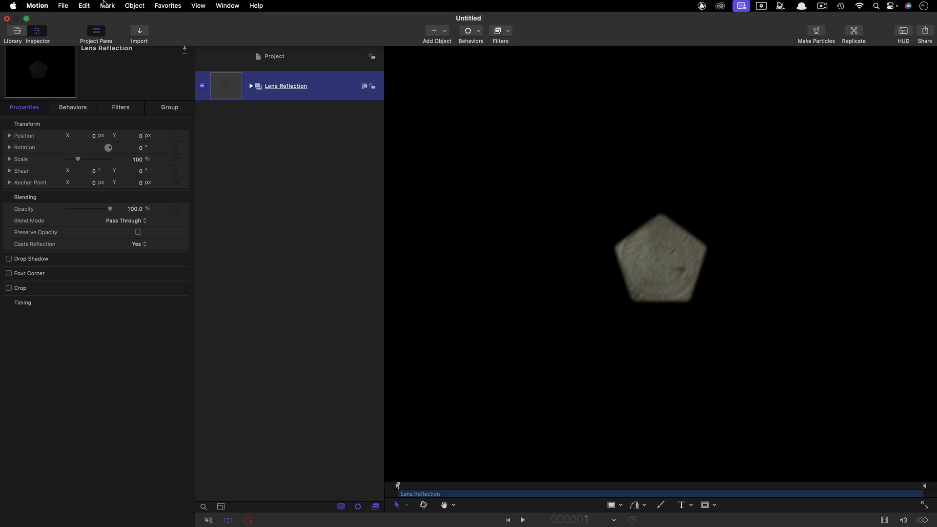
{"action": "left_click", "coordinate": [130, 6]}
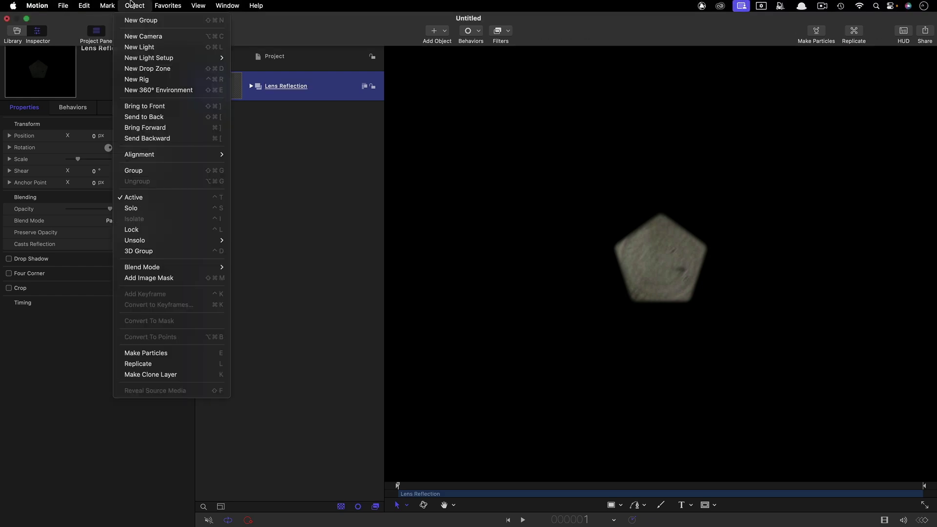
{"action": "left_click", "coordinate": [184, 365]}
{"action": "left_click", "coordinate": [132, 136]}
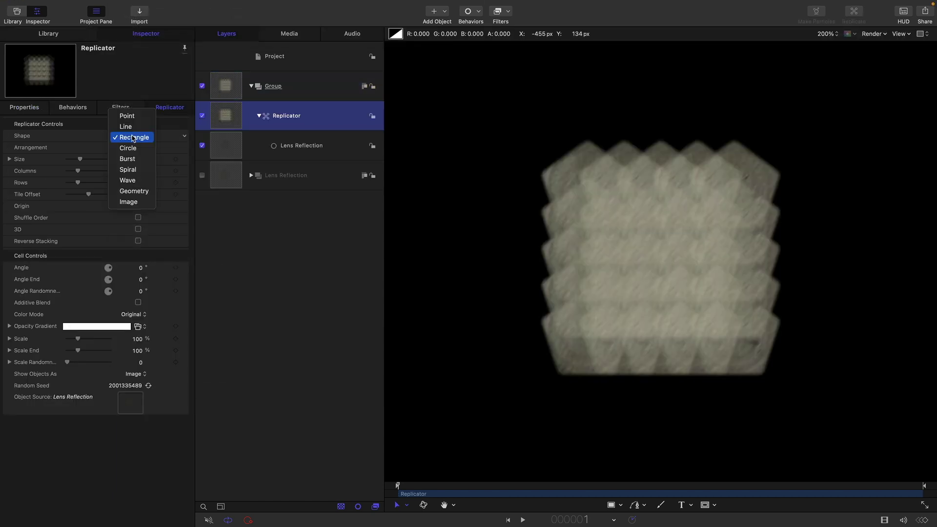
{"action": "left_click", "coordinate": [139, 129]}
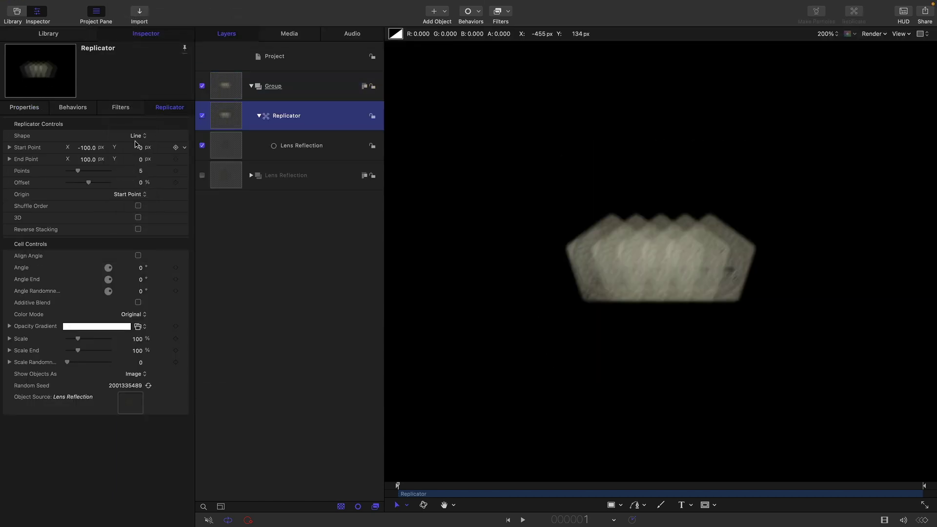
Set End Point X to 426, Start Point X to -395.2 and raise Start Point Y to 278.2
{"action": "left_click_drag", "start_coordinate": [88, 159], "coordinate": [166, 159]}
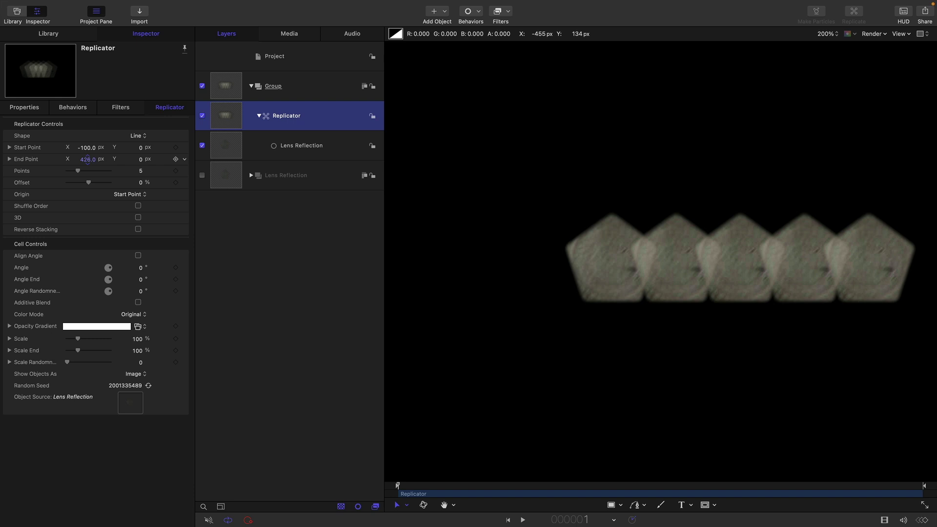
{"action": "left_click_drag", "start_coordinate": [90, 150], "coordinate": [18, 150]}
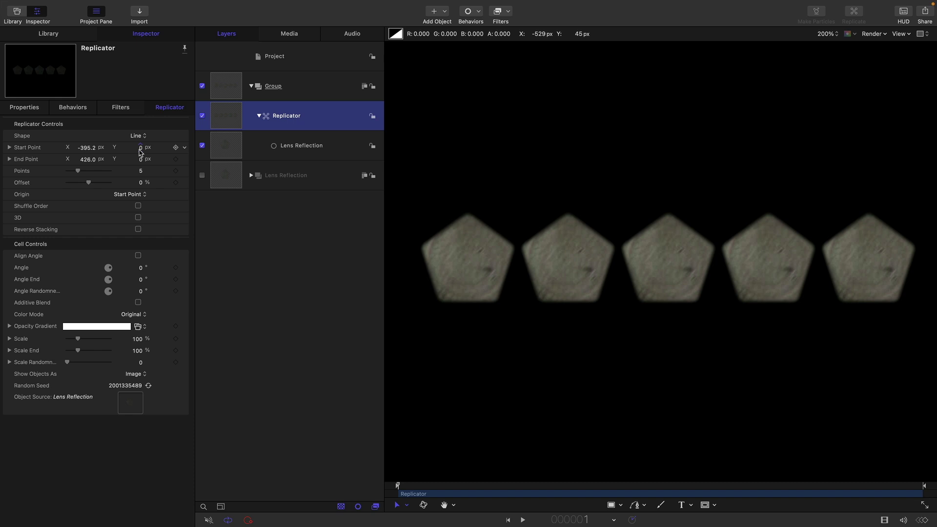
{"action": "left_click_drag", "start_coordinate": [140, 148], "coordinate": [140, 148]}
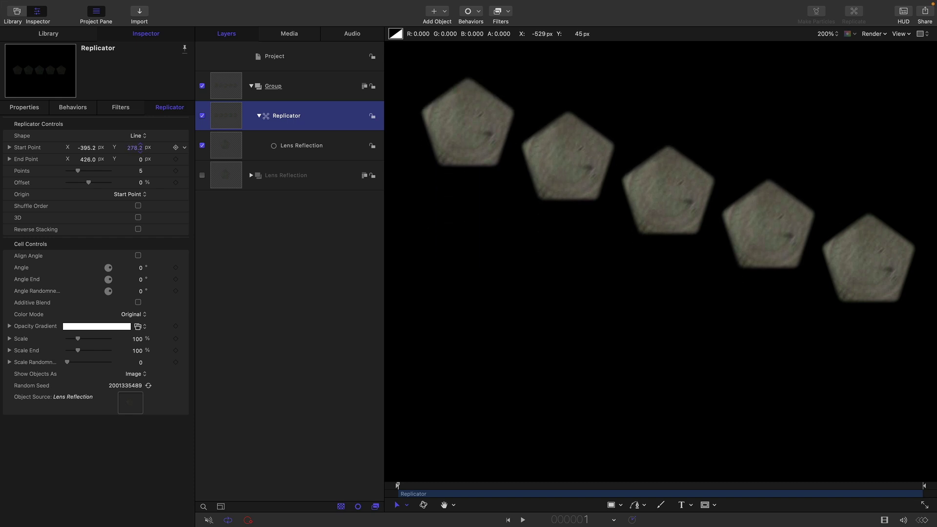
{"action": "key", "text": "shift+z"}
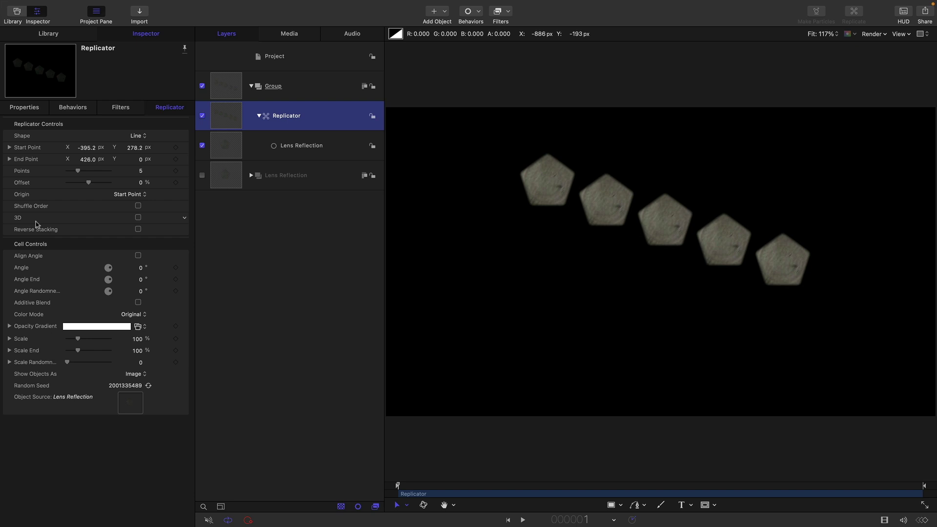
Enable 3D on the replicator, with End Point Z 1000 and 7 points
{"action": "left_click", "coordinate": [138, 218]}
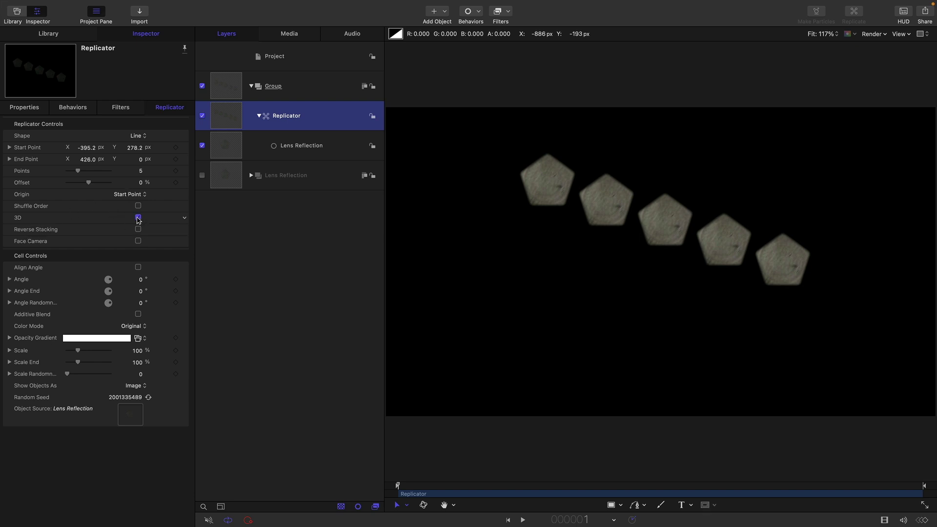
{"action": "left_click", "coordinate": [10, 160]}
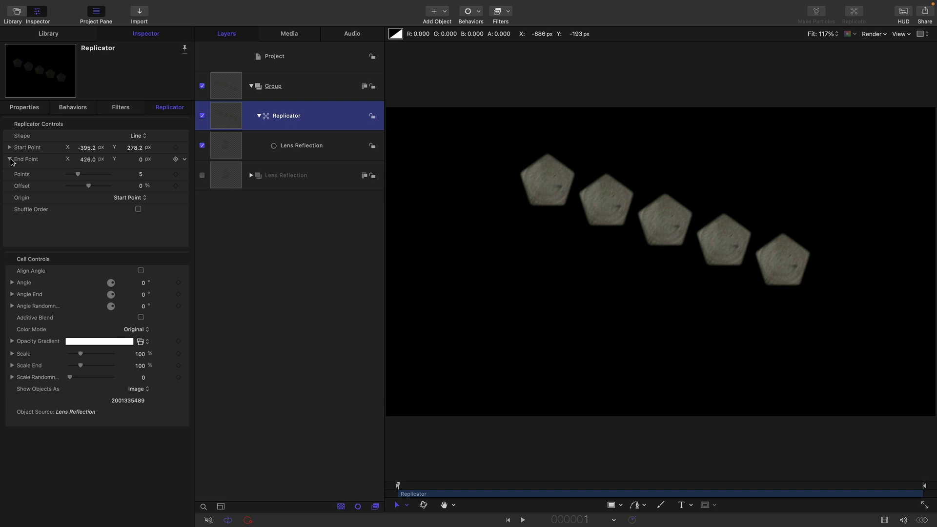
{"action": "left_click", "coordinate": [140, 194]}
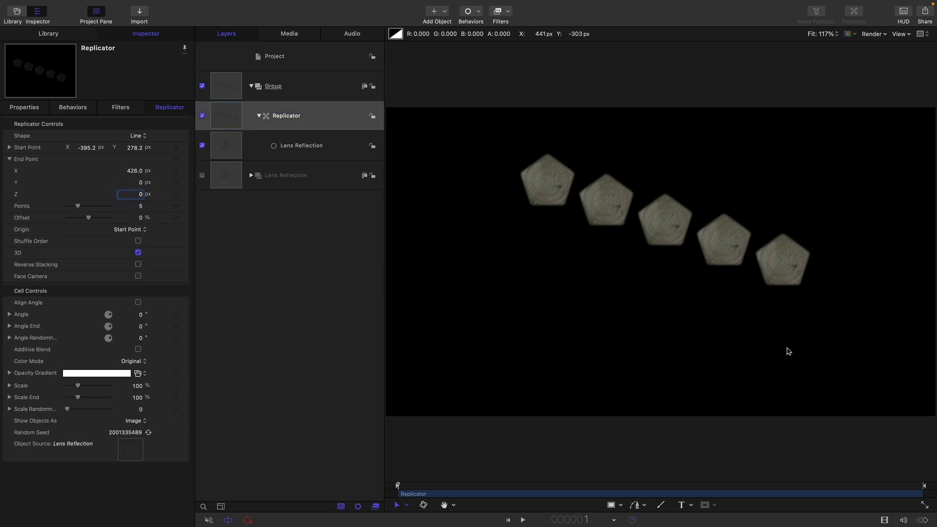
{"action": "mouse_move", "coordinate": [935, 496]}
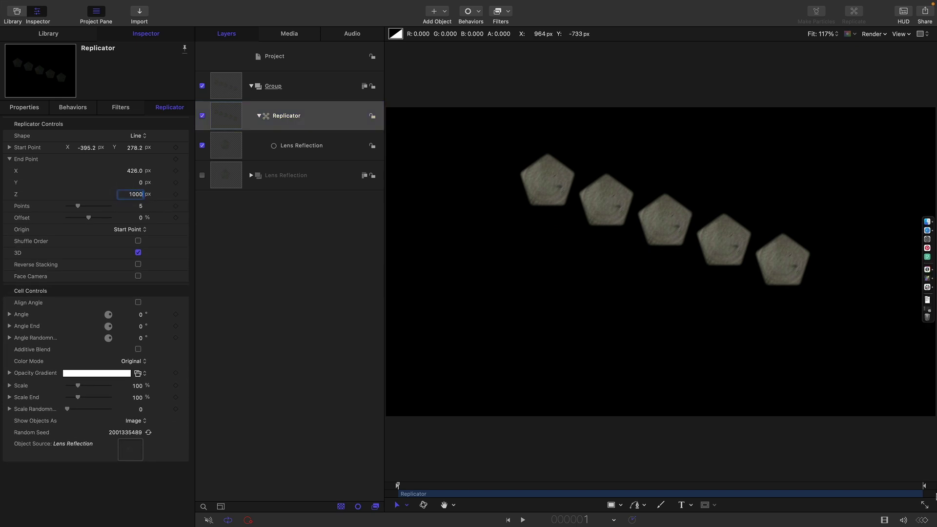
{"action": "key", "text": "Return"}
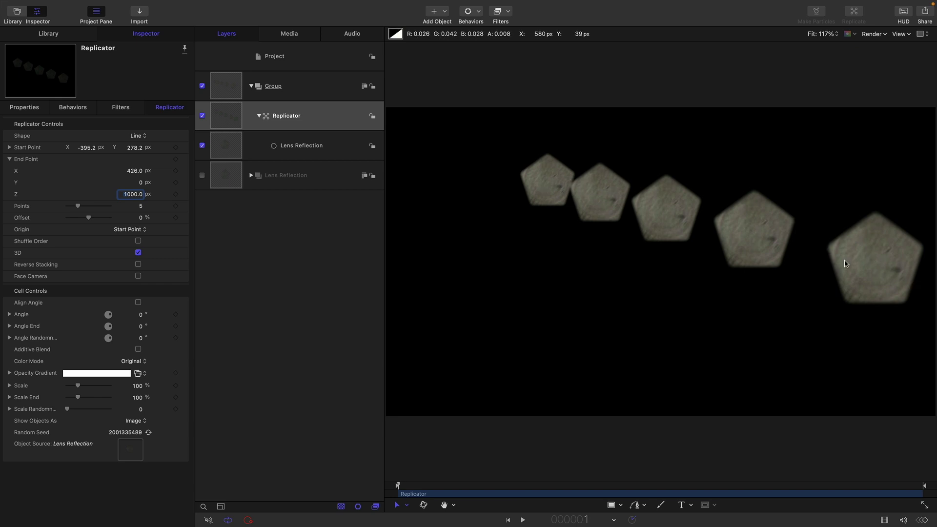
{"action": "left_click", "coordinate": [141, 206]}
{"action": "key", "text": "Return"}
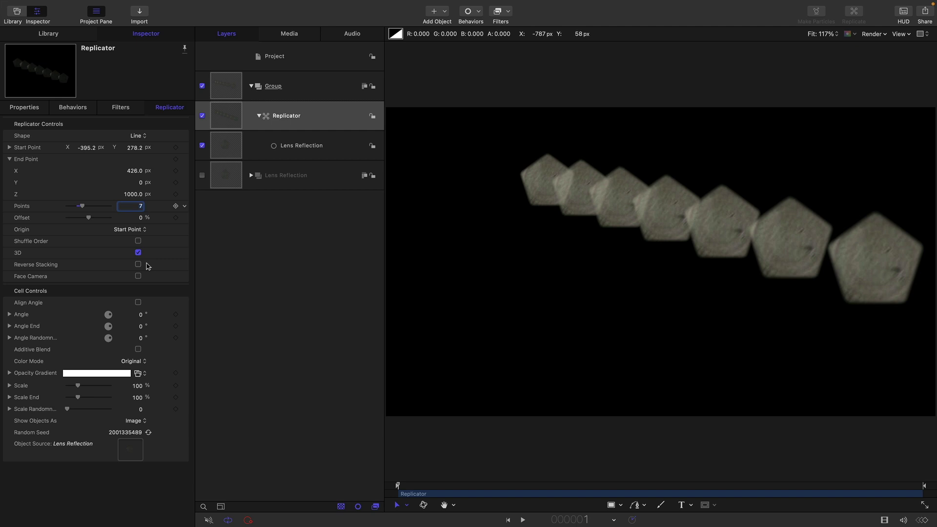
{"action": "left_click", "coordinate": [136, 326]}
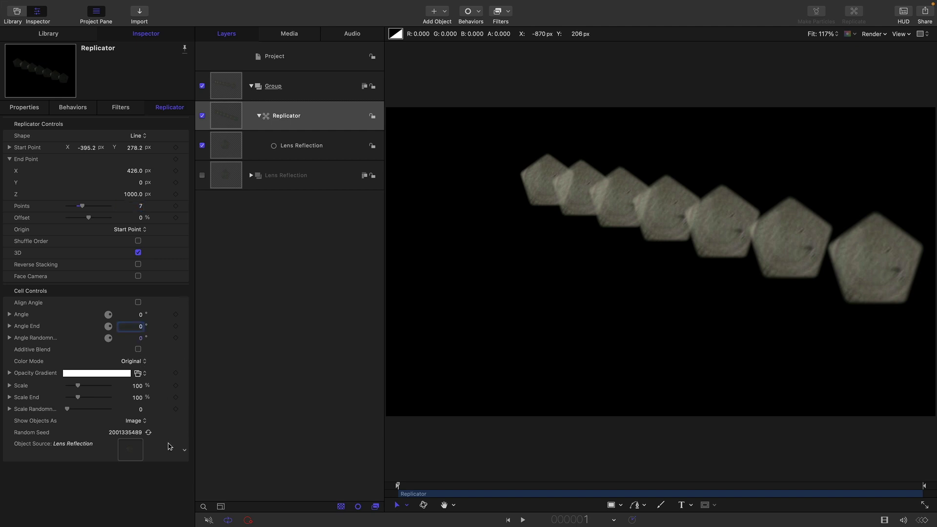
Turn on Additive Blend and set Scale Randomness to 25
{"action": "left_click", "coordinate": [138, 349]}
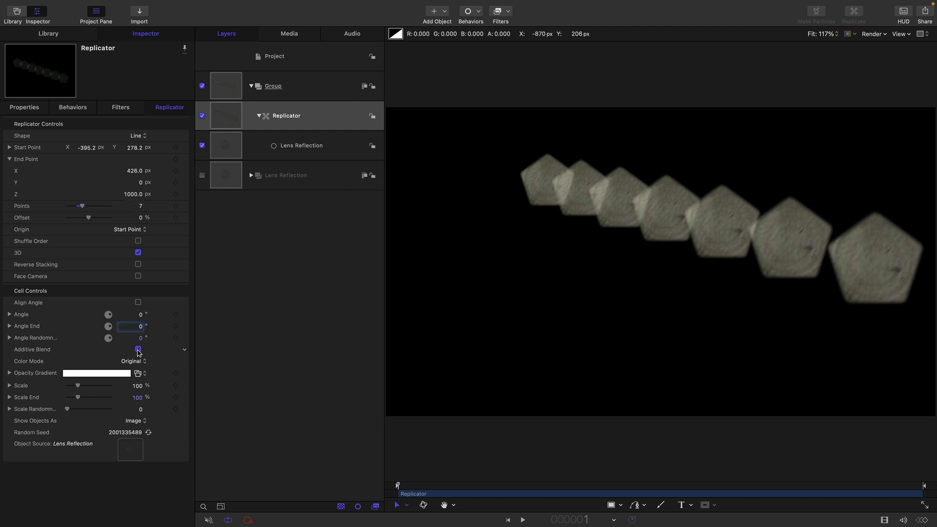
{"action": "left_click", "coordinate": [141, 413]}
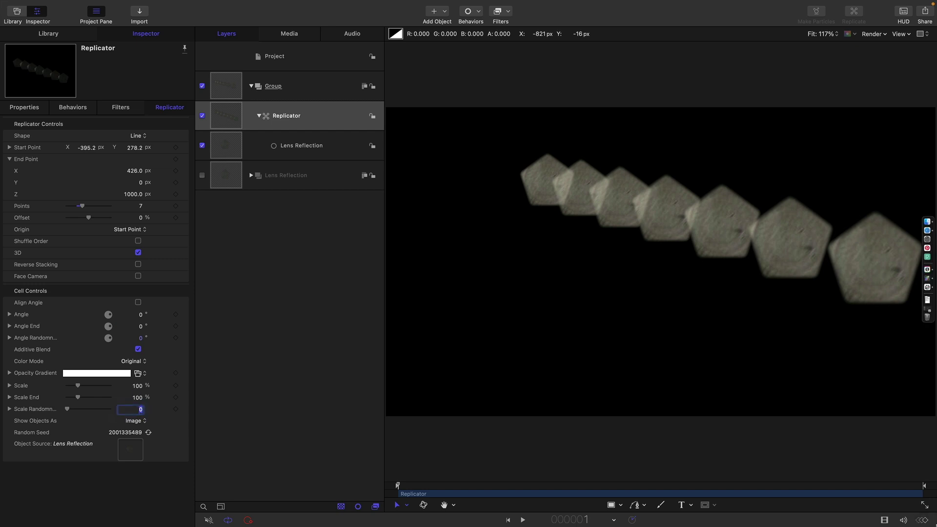
{"action": "type", "text": "25"}
{"action": "key", "text": "Return"}
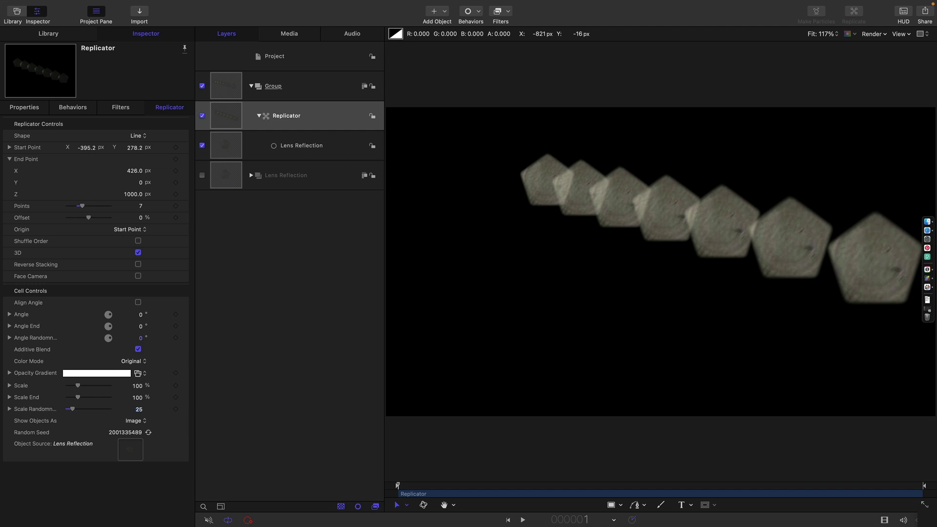
Add an opacity gradient stop at 0% with opacity 0 so the first copy fades out
{"action": "left_click", "coordinate": [9, 374]}
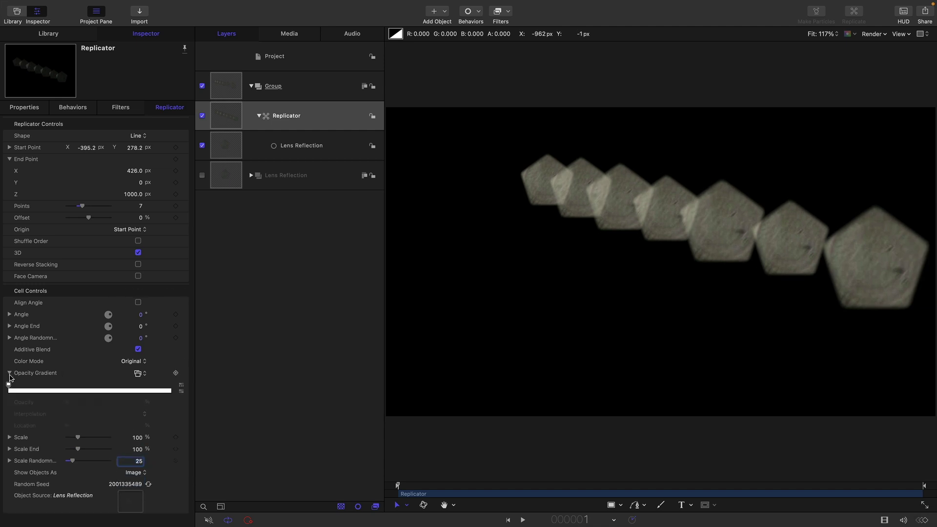
{"action": "left_click", "coordinate": [17, 391]}
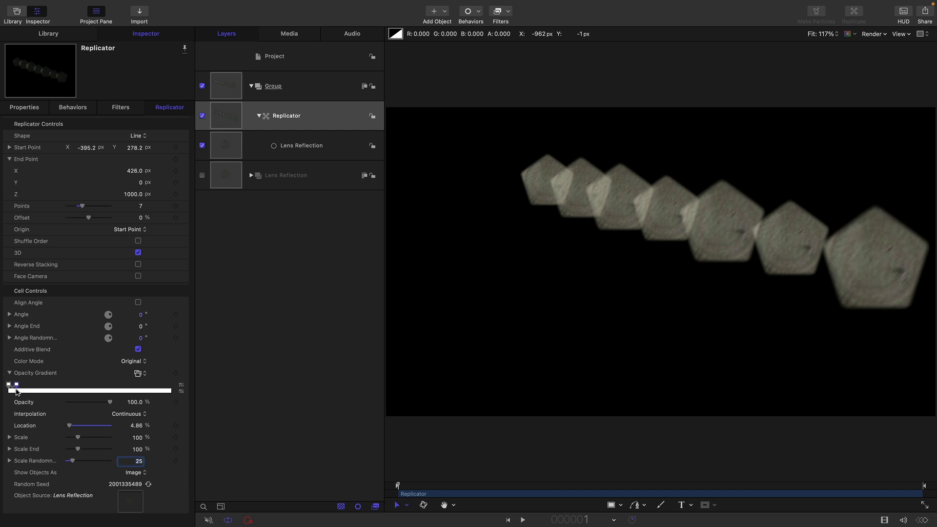
{"action": "left_click_drag", "start_coordinate": [16, 387], "coordinate": [9, 387]}
{"action": "left_click_drag", "start_coordinate": [102, 405], "coordinate": [38, 404]}
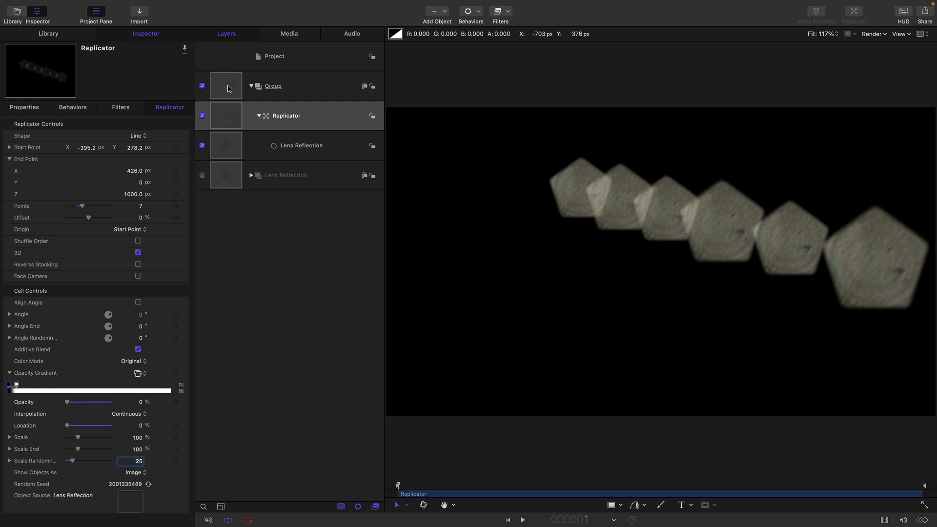
Add the Lens Flare generator from Generators, then select the Group layer
{"action": "left_click", "coordinate": [444, 11]}
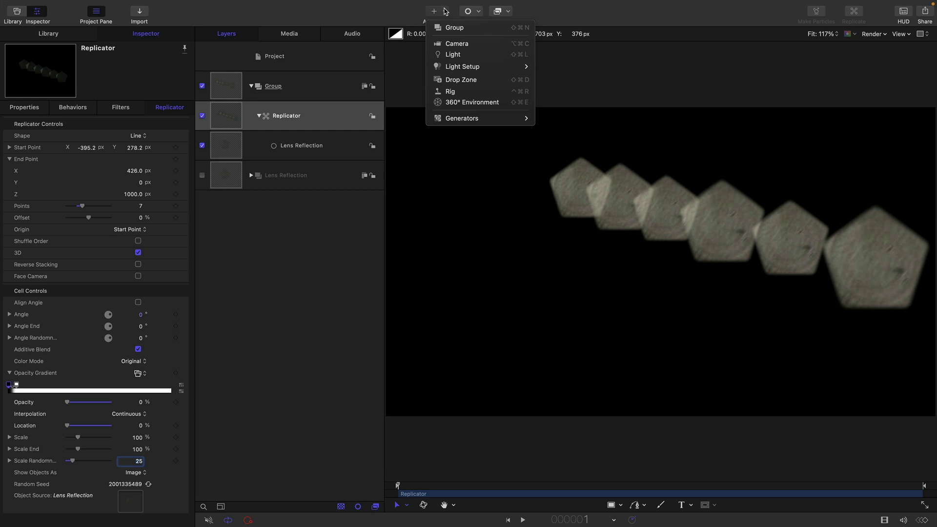
{"action": "mouse_move", "coordinate": [506, 124]}
{"action": "mouse_move", "coordinate": [557, 132]}
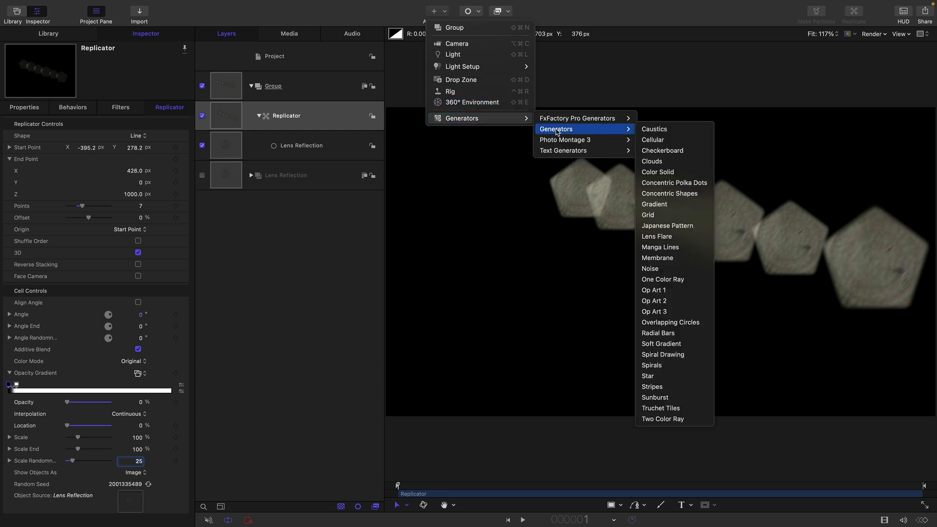
{"action": "left_click", "coordinate": [661, 236]}
{"action": "left_click", "coordinate": [274, 86]}
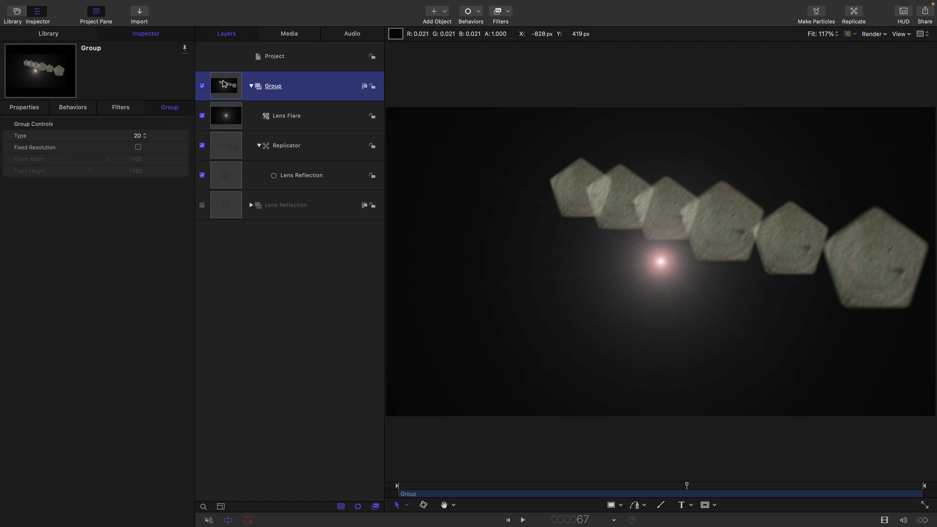
Draw a circle around the lens flare and reset its position to centre
{"action": "left_click", "coordinate": [621, 506]}
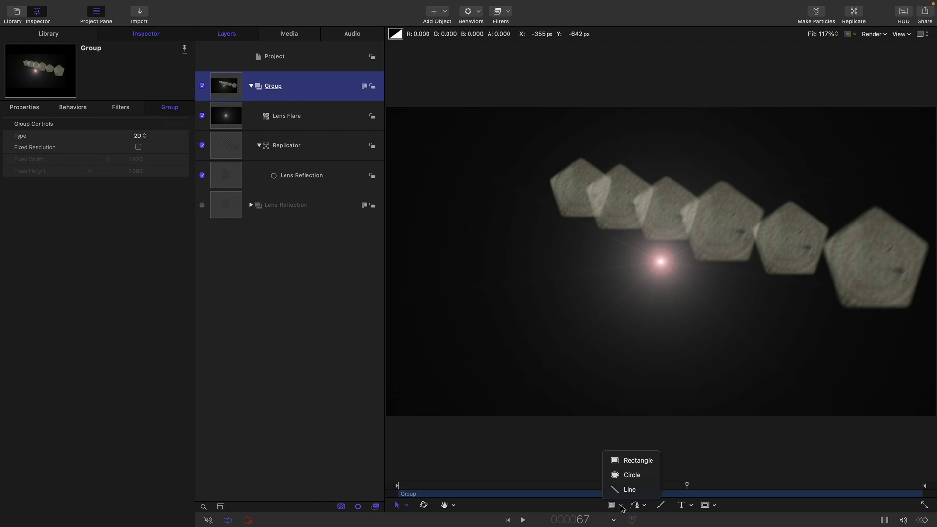
{"action": "left_click", "coordinate": [632, 479]}
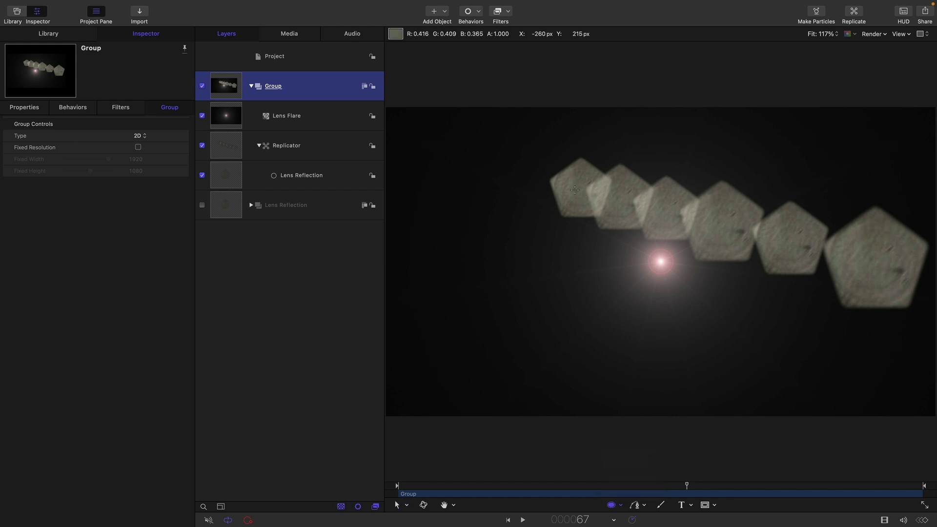
{"action": "left_click", "coordinate": [660, 262]}
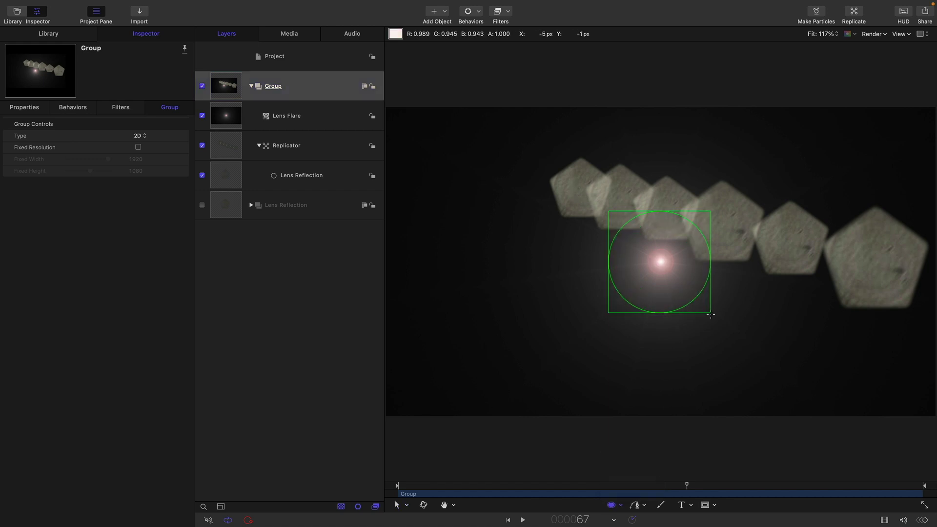
{"action": "left_click_drag", "start_coordinate": [711, 314], "coordinate": [721, 324]}
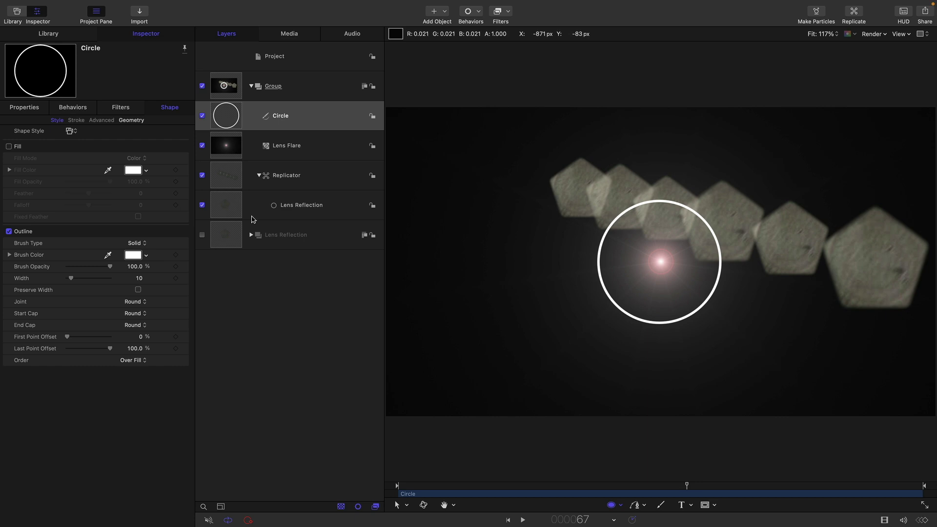
{"action": "left_click", "coordinate": [24, 109]}
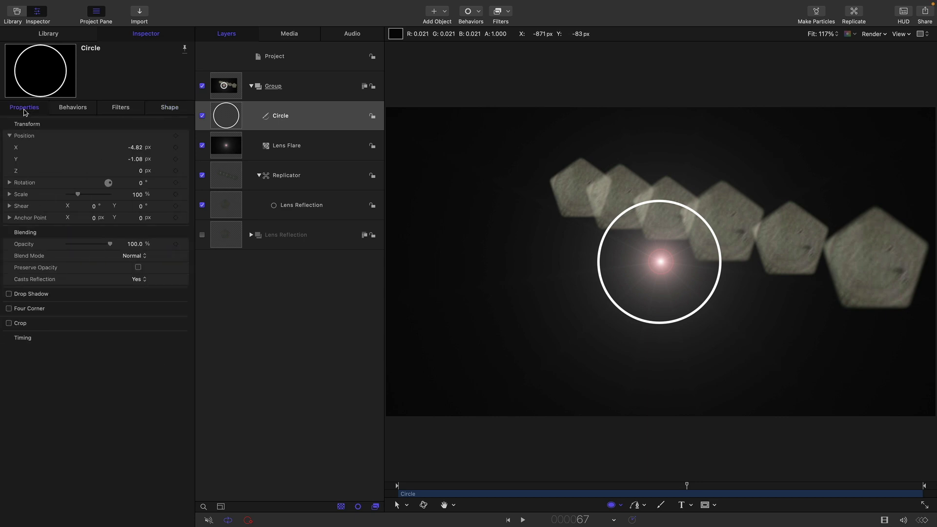
{"action": "right_click", "coordinate": [92, 123]}
{"action": "left_click", "coordinate": [98, 125]}
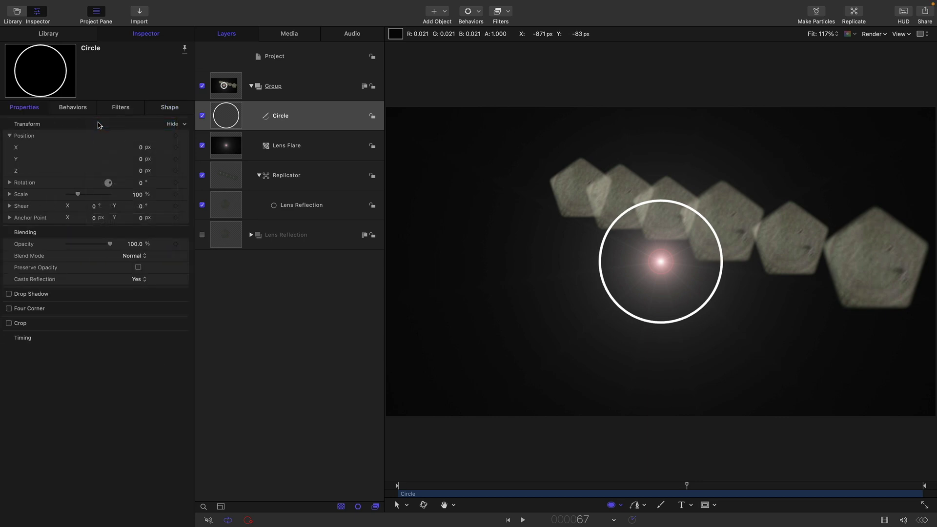
Set the circle's outline brush colour to dark red
{"action": "left_click", "coordinate": [171, 108]}
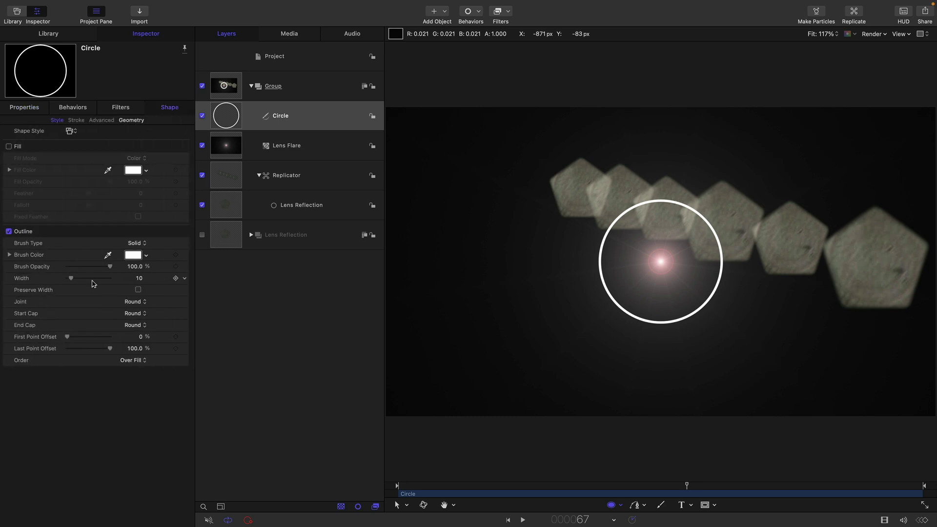
{"action": "left_click", "coordinate": [132, 255]}
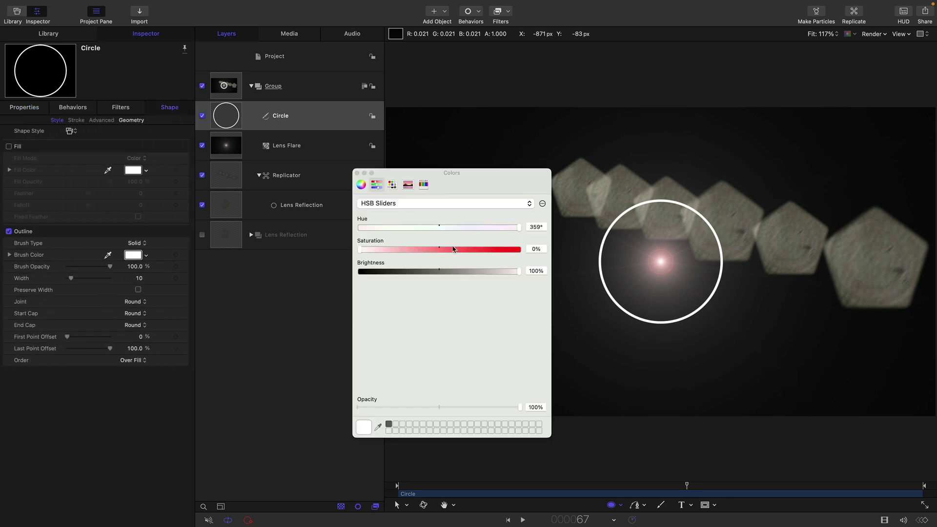
{"action": "mouse_move", "coordinate": [500, 252]}
{"action": "left_mouse_down"}
{"action": "mouse_move", "coordinate": [511, 255]}
{"action": "mouse_move", "coordinate": [512, 273]}
{"action": "left_mouse_up"}
{"action": "key", "text": "super+w"}
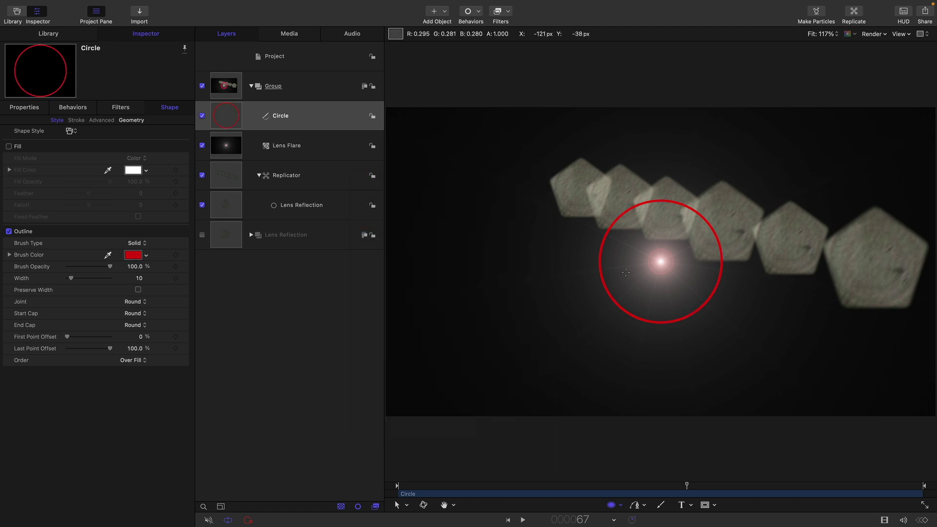
Set the replicator's Start Point X and Y both to 0
{"action": "left_click", "coordinate": [226, 178]}
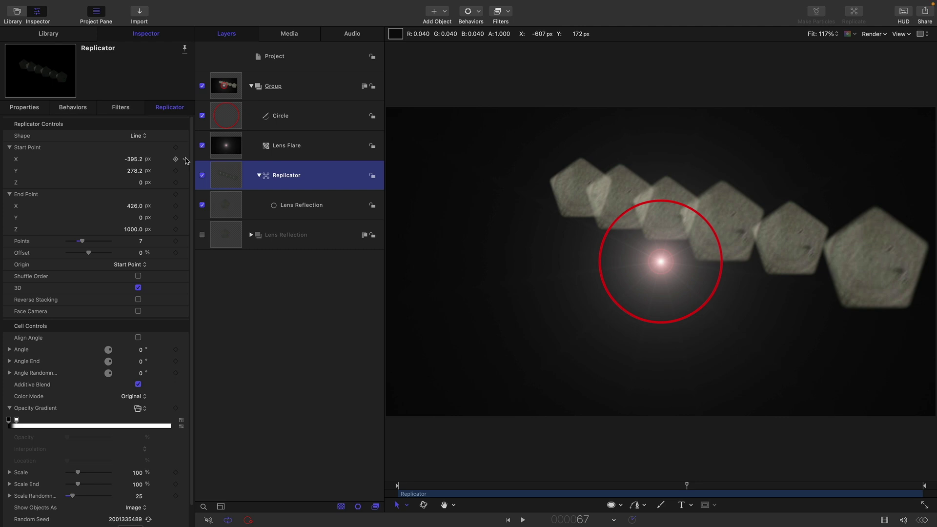
{"action": "left_click", "coordinate": [184, 159]}
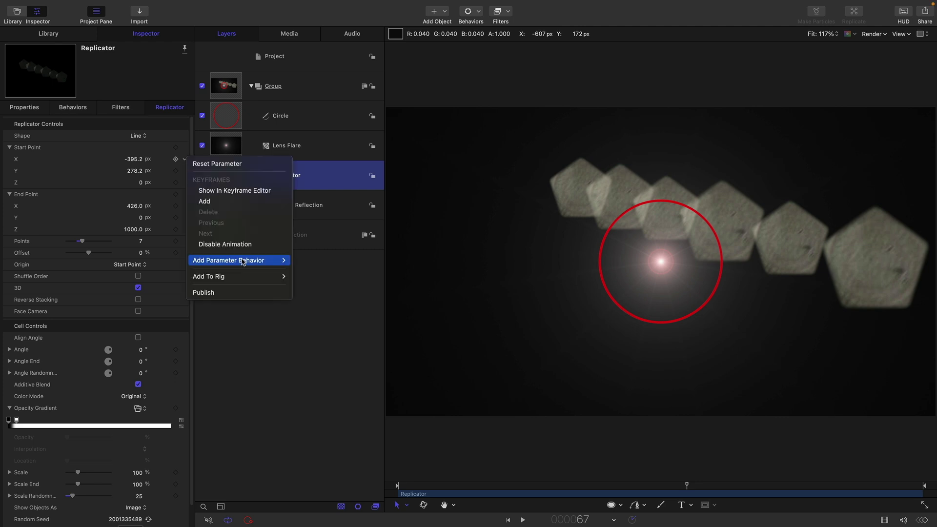
{"action": "left_click", "coordinate": [137, 162]}
{"action": "type", "text": "0"}
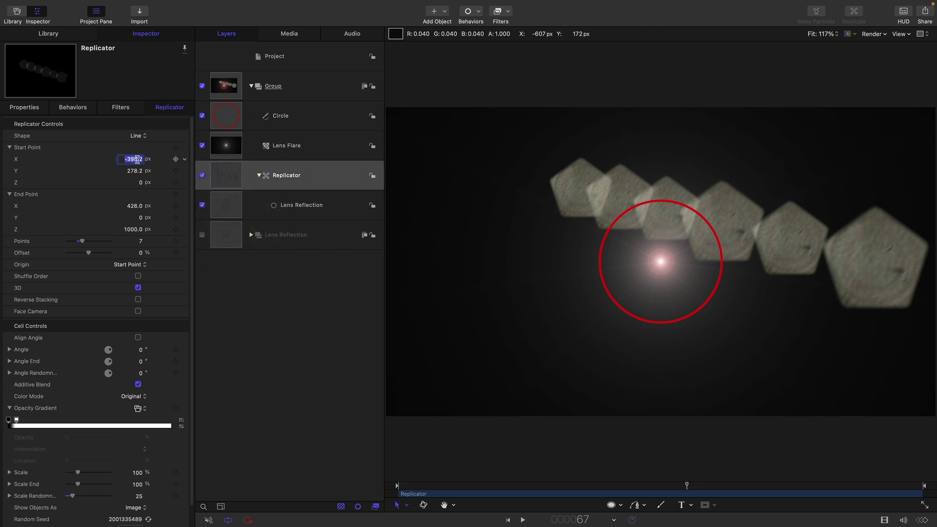
{"action": "key", "text": "Tab"}
{"action": "type", "text": "0"}
{"action": "key", "text": "Return"}
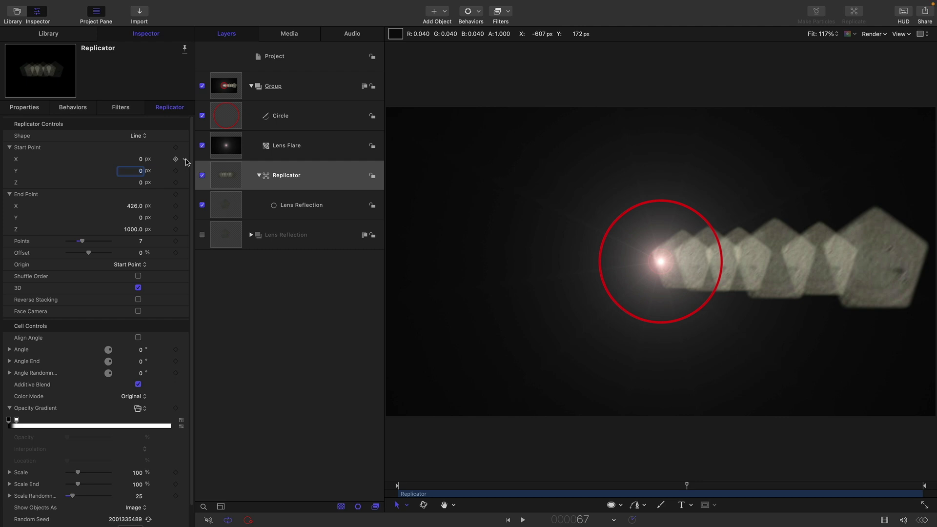
Link the replicator's Start Point X to the Circle's Position X
{"action": "left_click", "coordinate": [185, 160]}
{"action": "mouse_move", "coordinate": [274, 261]}
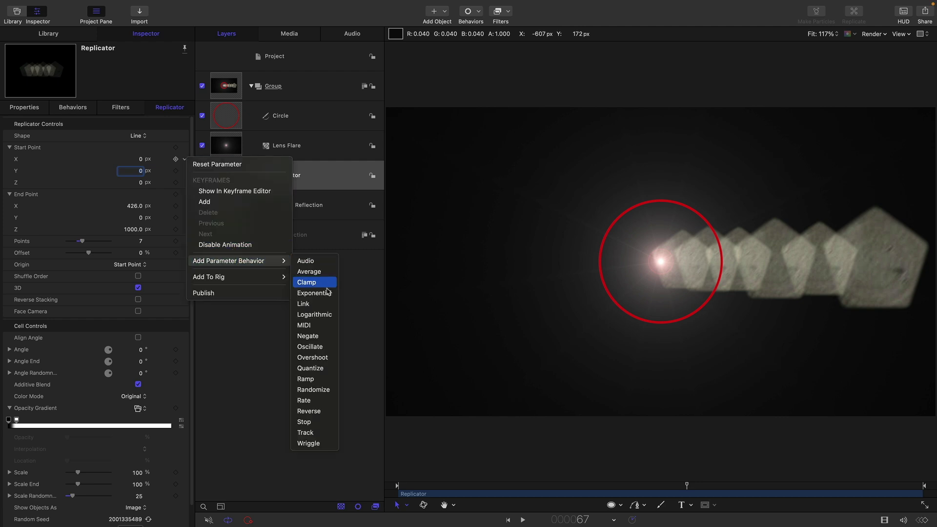
{"action": "left_click", "coordinate": [315, 306]}
{"action": "left_click_drag", "start_coordinate": [230, 117], "coordinate": [131, 143]}
{"action": "left_click", "coordinate": [106, 176]}
{"action": "mouse_move", "coordinate": [158, 200]}
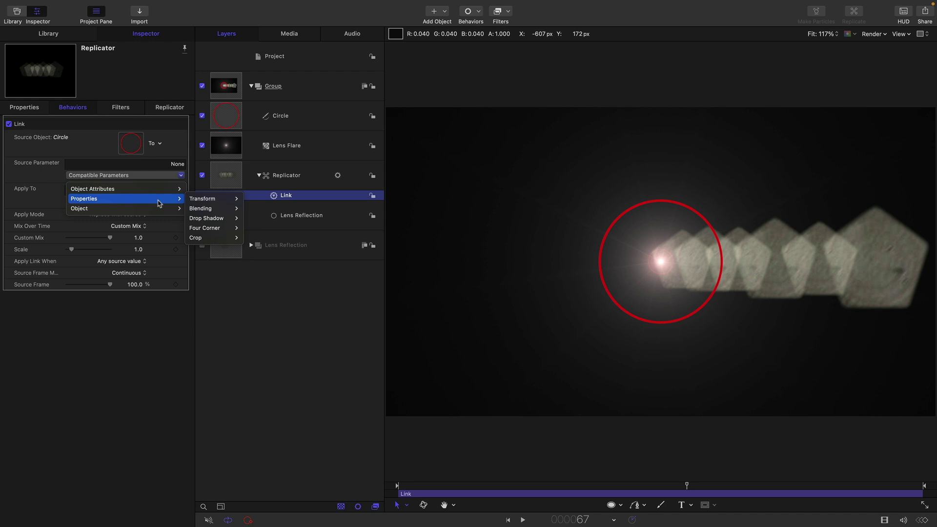
{"action": "mouse_move", "coordinate": [210, 200]}
{"action": "mouse_move", "coordinate": [274, 199]}
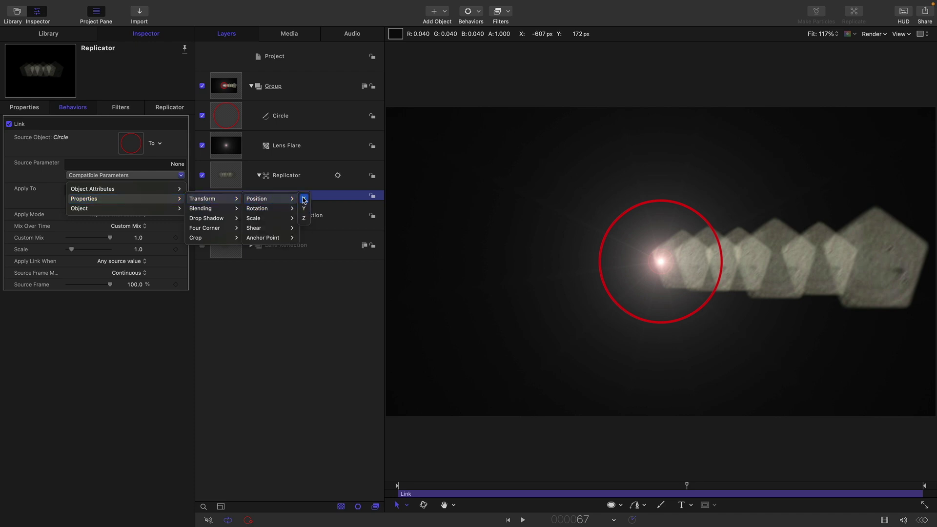
{"action": "left_click", "coordinate": [304, 199]}
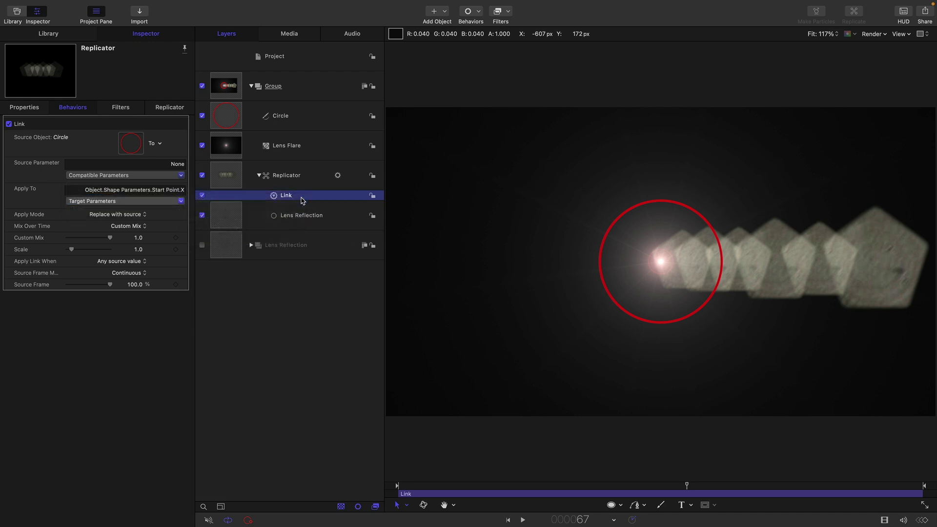
Link the replicator's Start Point Y to the Circle's Position Y
{"action": "left_click", "coordinate": [227, 172]}
{"action": "left_click", "coordinate": [184, 171]}
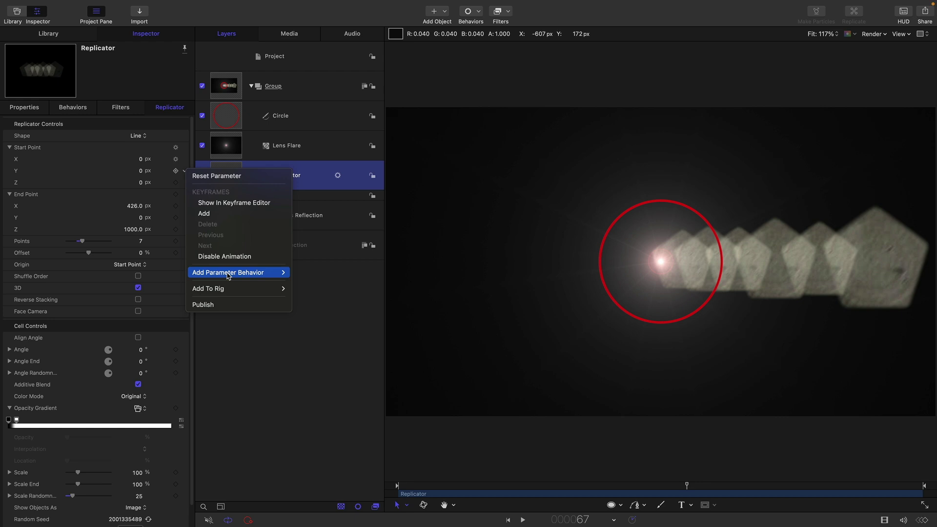
{"action": "mouse_move", "coordinate": [235, 272]}
{"action": "left_click", "coordinate": [310, 322]}
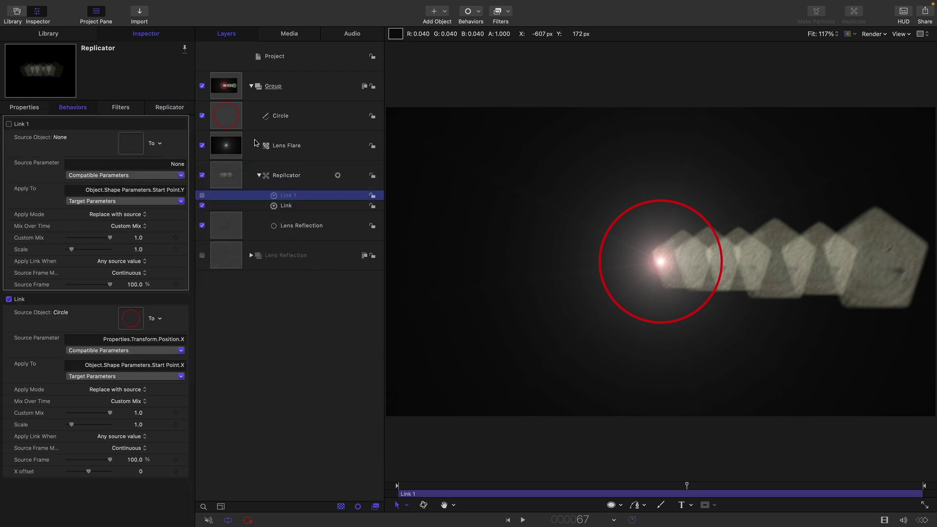
{"action": "left_click_drag", "start_coordinate": [228, 115], "coordinate": [131, 143]}
{"action": "left_click", "coordinate": [132, 175]}
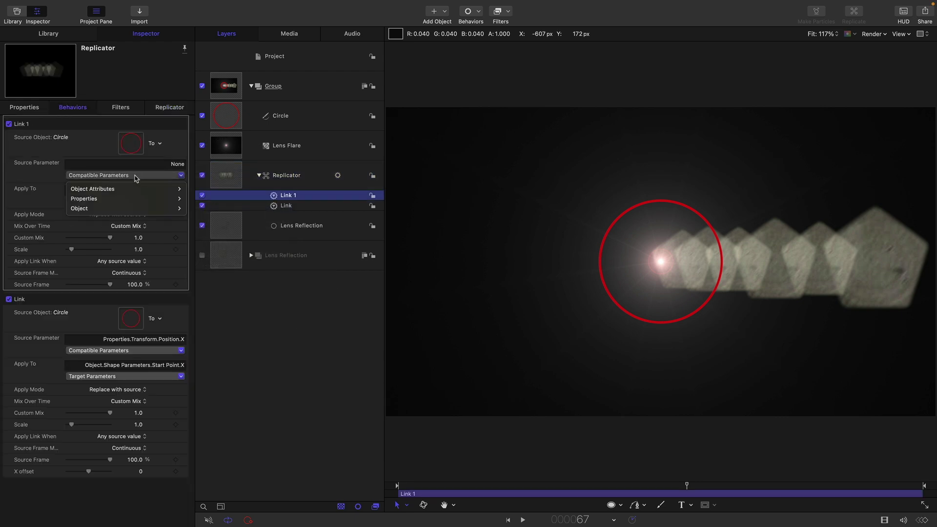
{"action": "mouse_move", "coordinate": [98, 199]}
{"action": "mouse_move", "coordinate": [215, 199]}
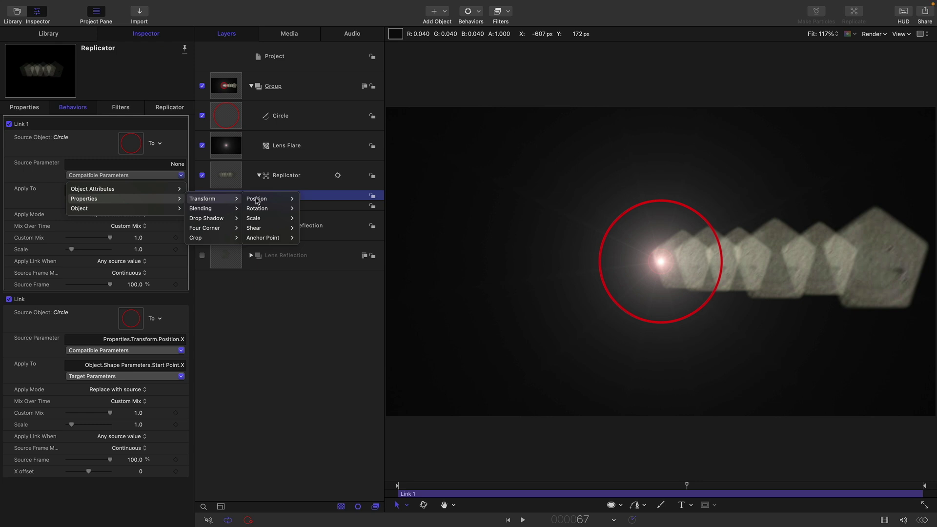
{"action": "mouse_move", "coordinate": [262, 201]}
{"action": "left_click", "coordinate": [305, 209]}
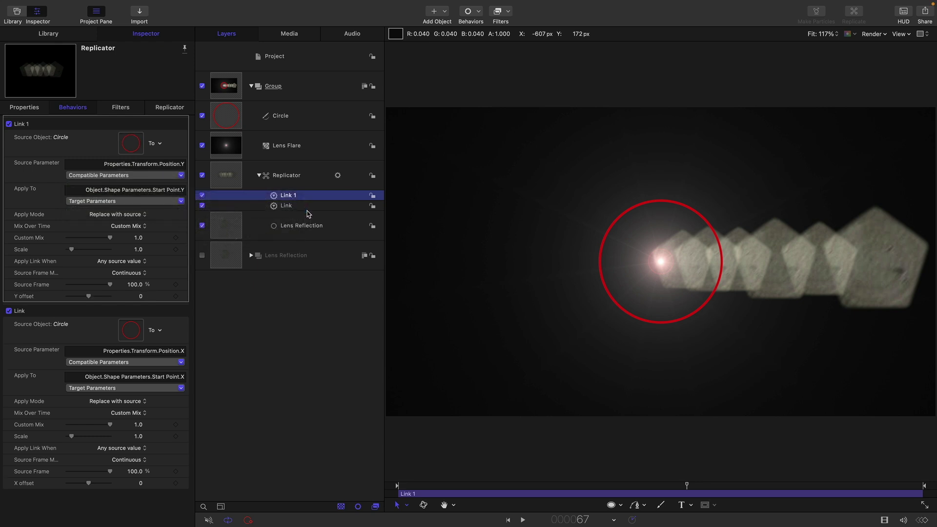
Drag the red circle up and to the left of the flare
{"action": "left_click", "coordinate": [221, 114]}
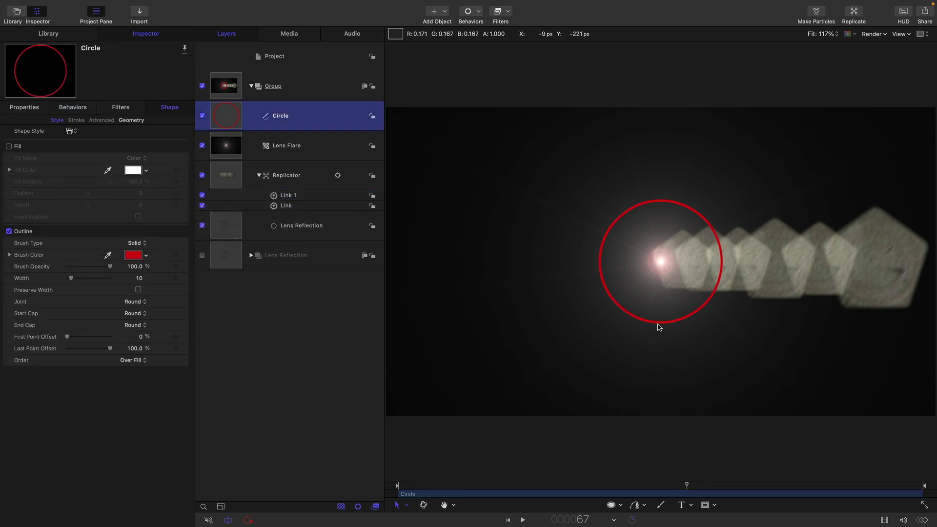
{"action": "left_click_drag", "start_coordinate": [659, 327], "coordinate": [505, 253]}
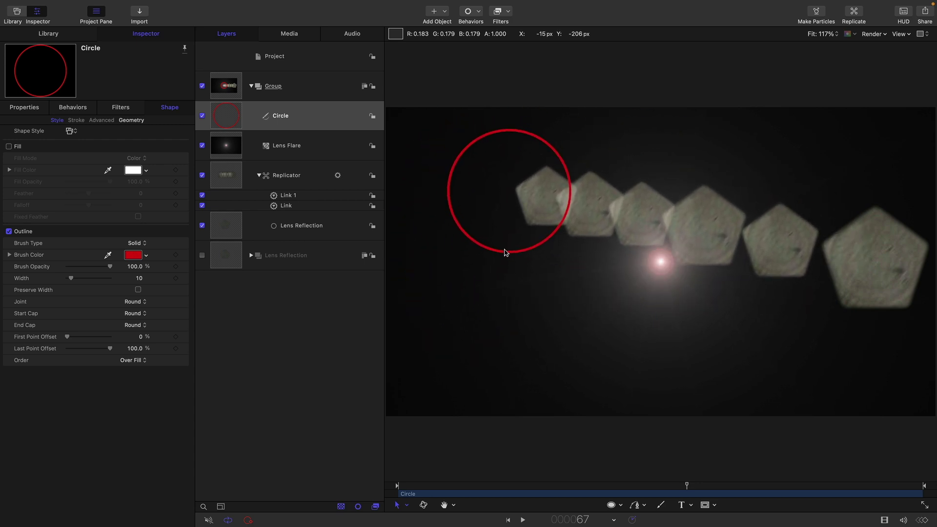
{"action": "left_click", "coordinate": [227, 145]}
{"action": "left_click", "coordinate": [18, 207]}
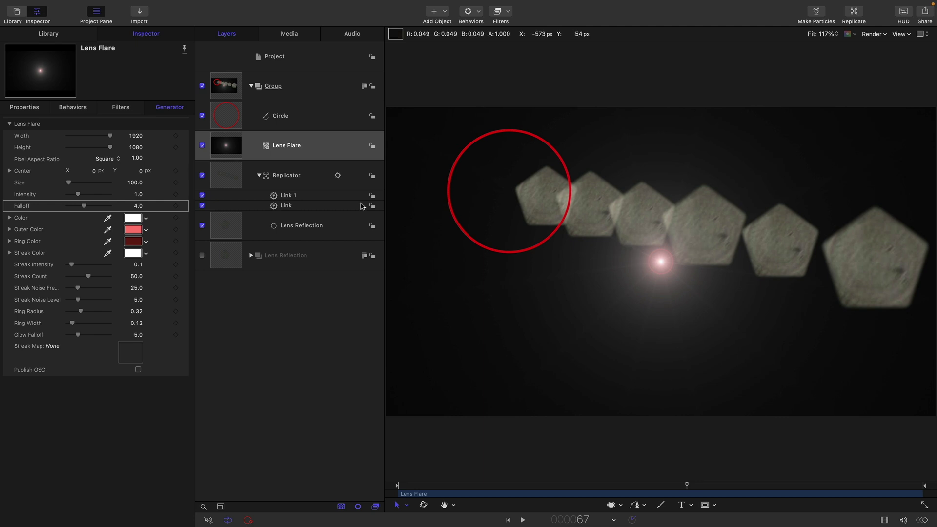
Switch the Lens Flare's blend mode to Normal, then back to Add
{"action": "left_click", "coordinate": [28, 104]}
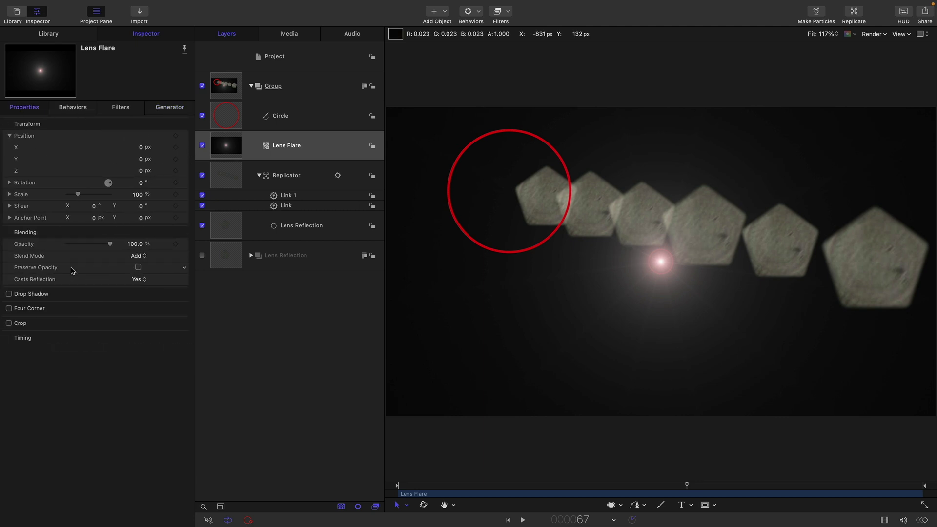
{"action": "left_click", "coordinate": [143, 262]}
{"action": "left_click", "coordinate": [152, 186]}
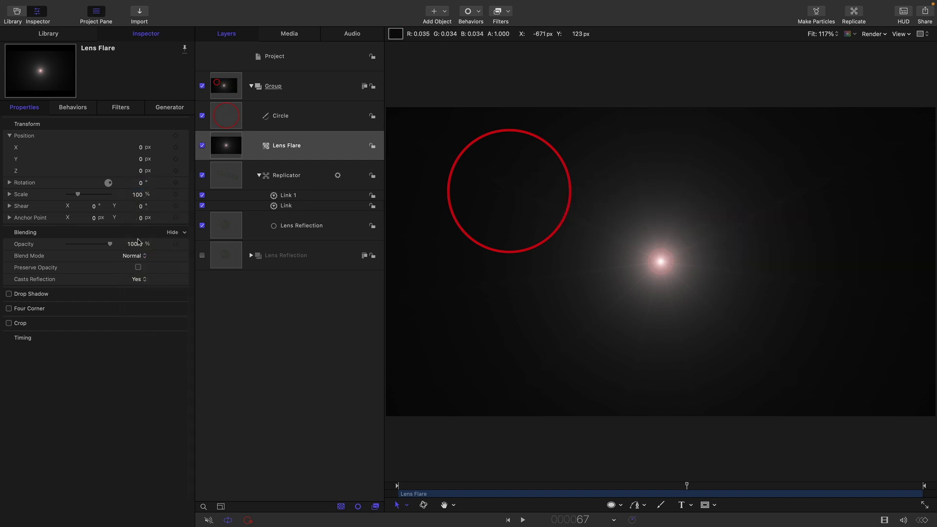
{"action": "left_click", "coordinate": [134, 258]}
{"action": "left_click", "coordinate": [139, 332]}
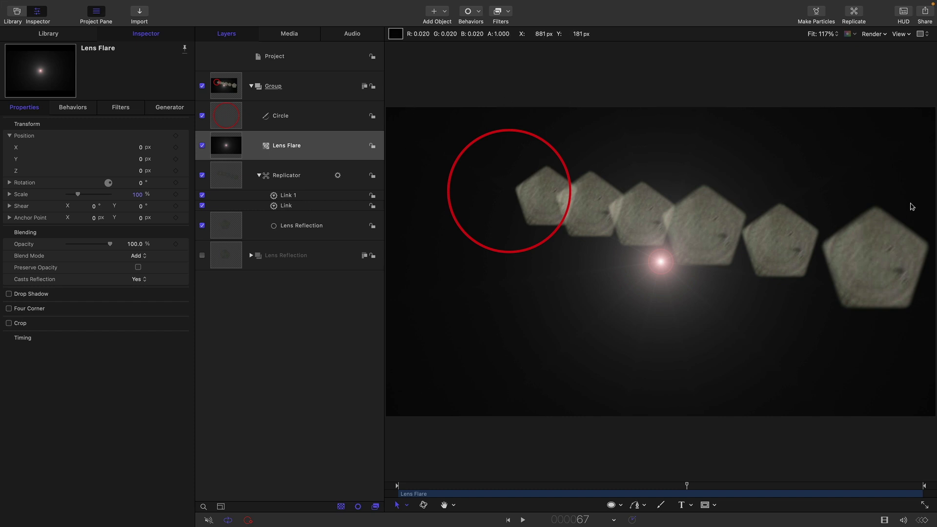
Link the Lens Flare's Center X to the Circle's Position X
{"action": "left_click", "coordinate": [166, 109]}
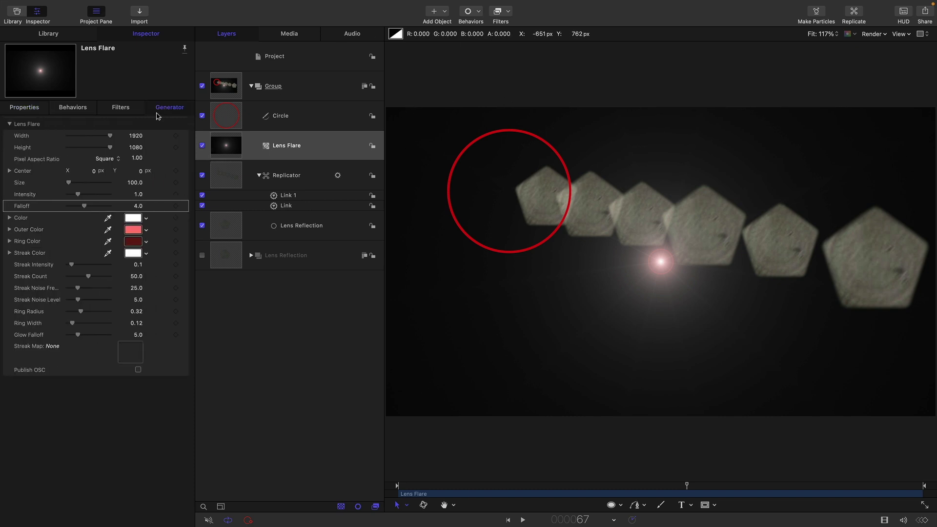
{"action": "left_click", "coordinate": [10, 171]}
{"action": "left_click", "coordinate": [185, 183]}
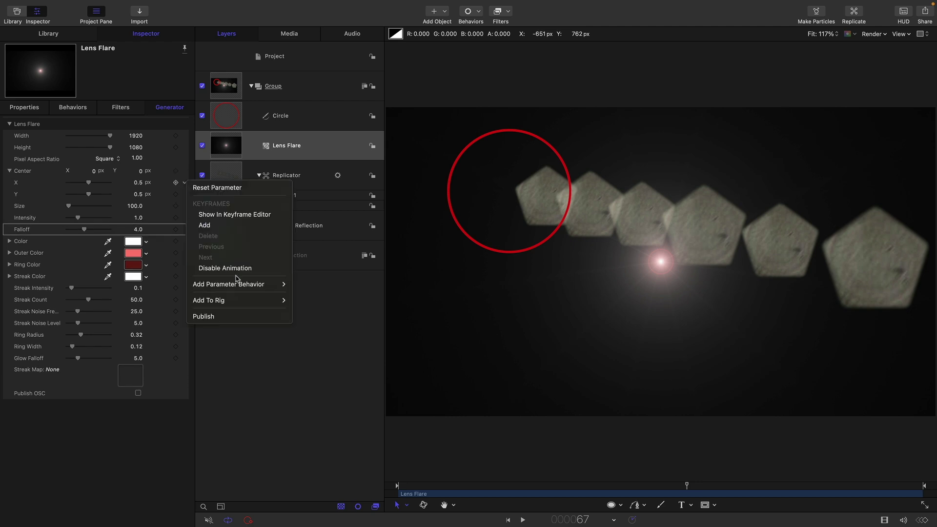
{"action": "mouse_move", "coordinate": [239, 284]}
{"action": "left_click", "coordinate": [312, 327]}
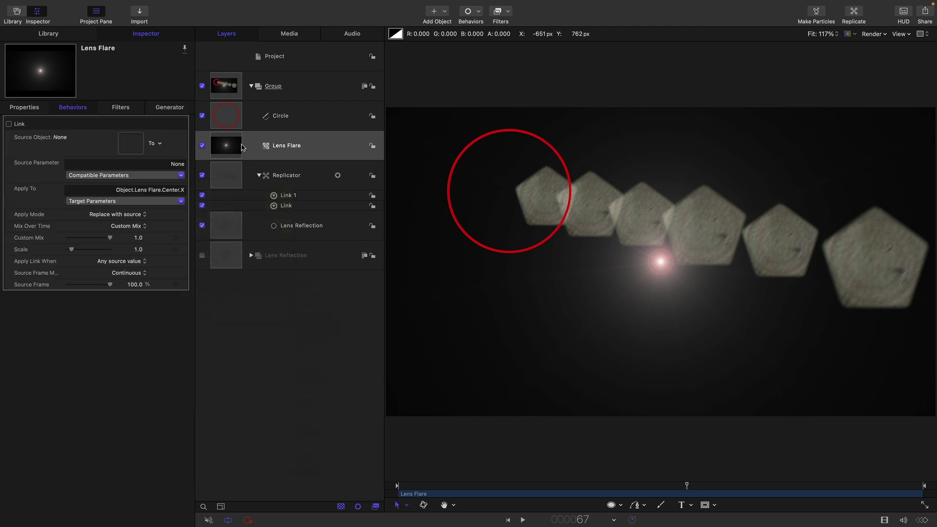
{"action": "left_click_drag", "start_coordinate": [226, 116], "coordinate": [131, 144]}
{"action": "left_click", "coordinate": [86, 189]}
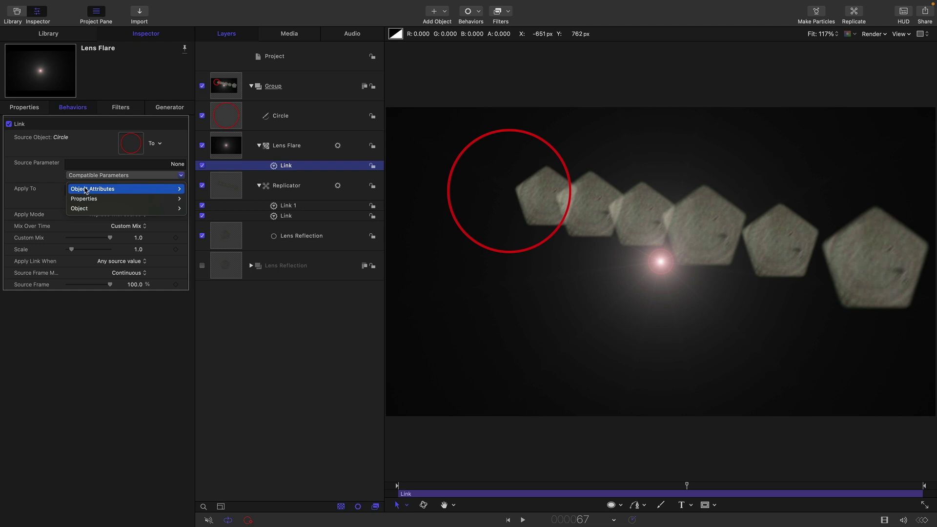
{"action": "mouse_move", "coordinate": [122, 198]}
{"action": "mouse_move", "coordinate": [210, 199]}
{"action": "mouse_move", "coordinate": [263, 199]}
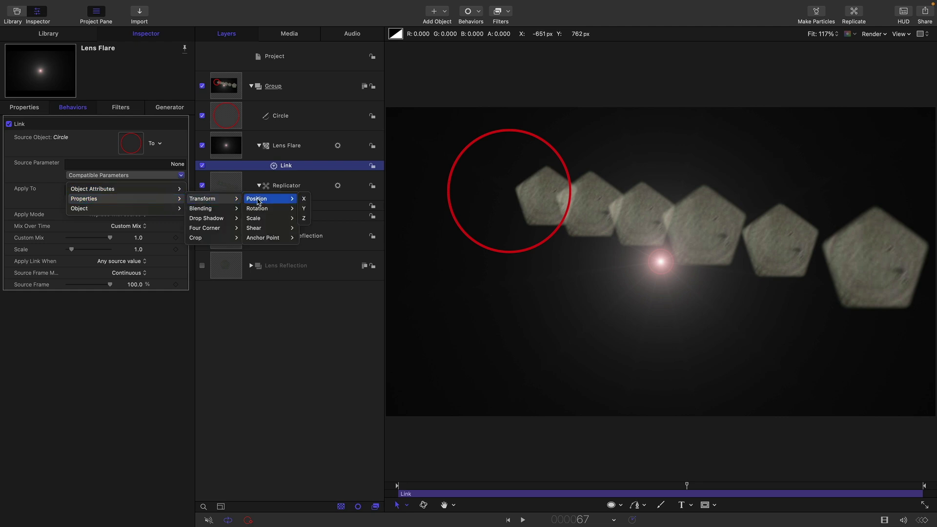
{"action": "left_click", "coordinate": [304, 198]}
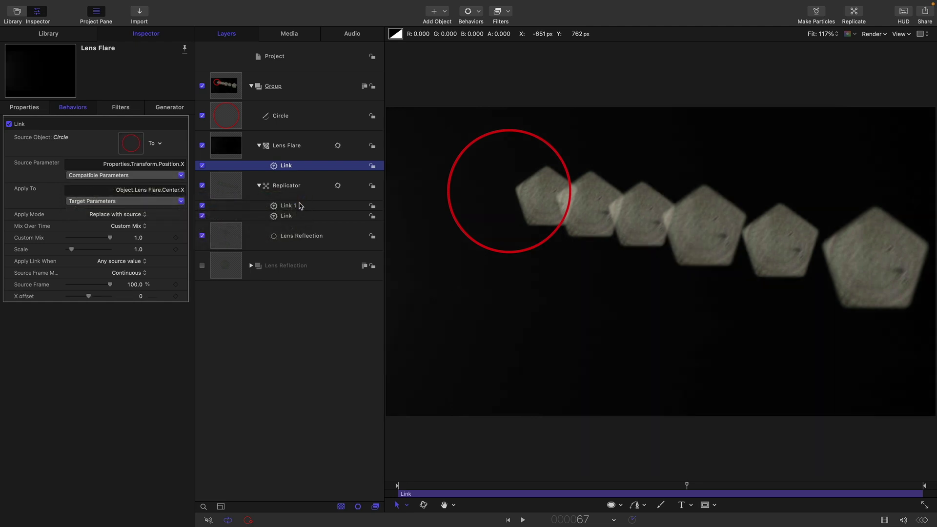
Set the link's X offset to 960
{"action": "left_click", "coordinate": [141, 296]}
{"action": "type", "text": "960"}
{"action": "key", "text": "Return"}
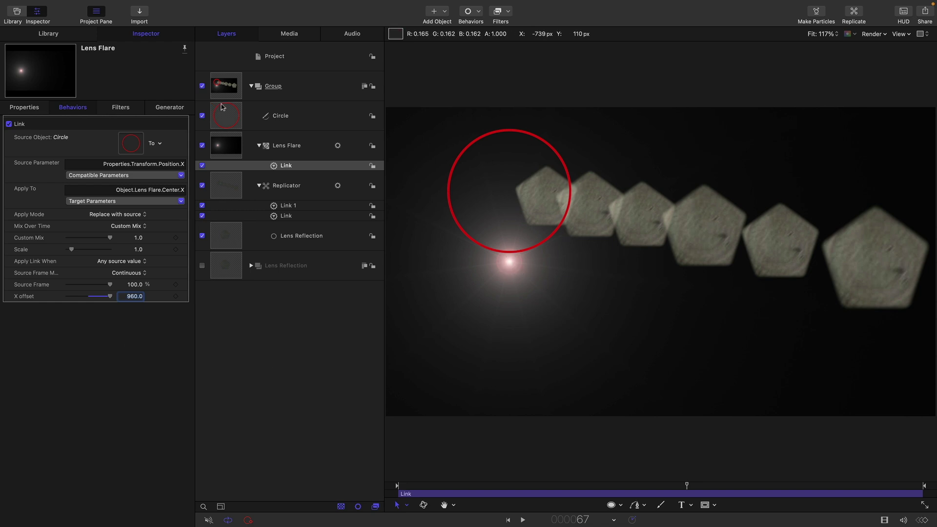
Add a Link behavior to the Lens Flare's Center Y parameter
{"action": "left_click", "coordinate": [226, 143]}
{"action": "left_click", "coordinate": [169, 107]}
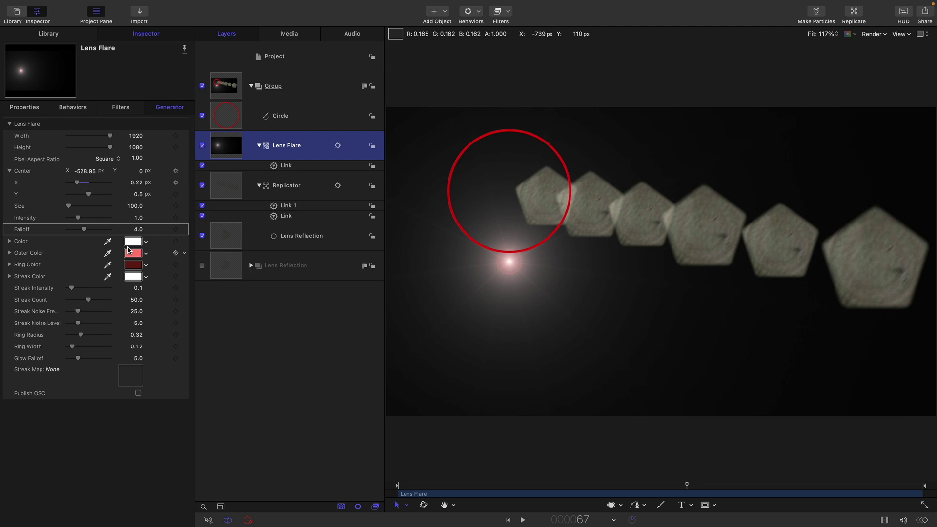
{"action": "left_click", "coordinate": [185, 194]}
{"action": "mouse_move", "coordinate": [228, 294]}
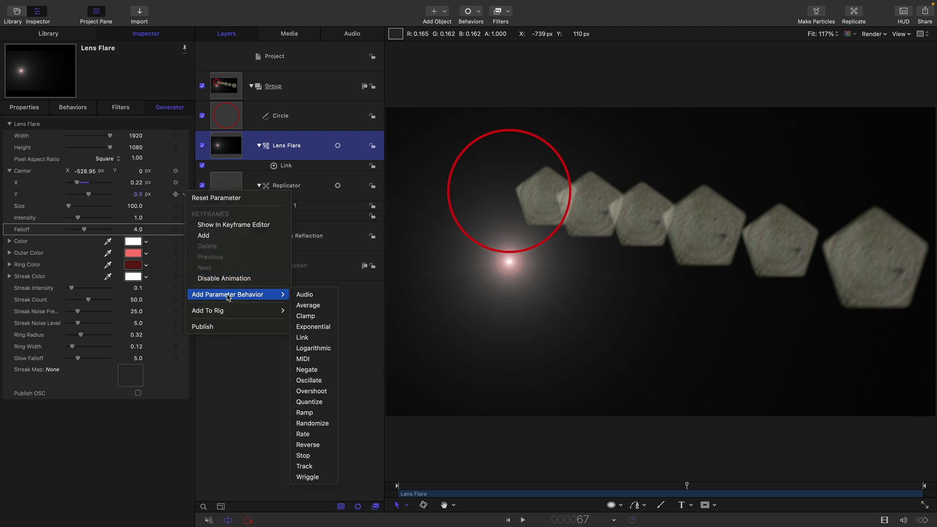
{"action": "left_click", "coordinate": [303, 337]}
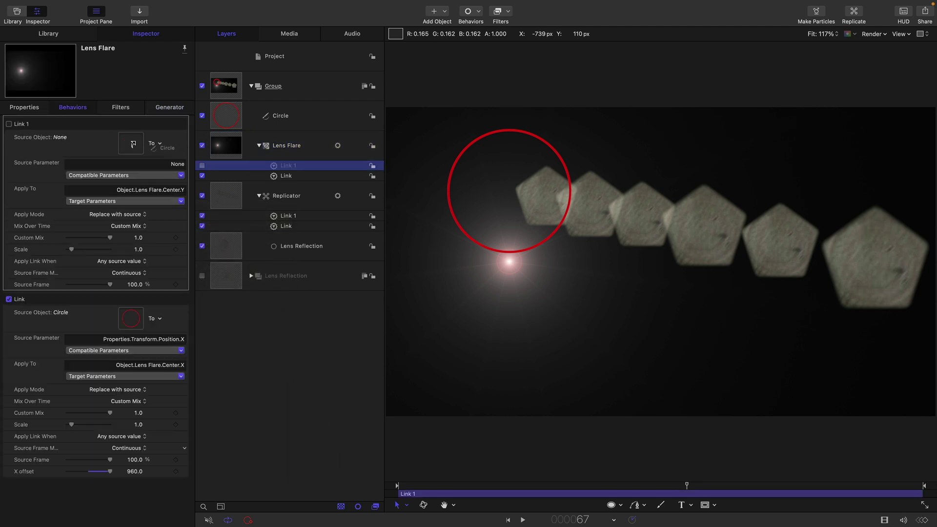
Make the Circle's Position Y the link source, with a Y offset of 540
{"action": "left_click_drag", "start_coordinate": [131, 146], "coordinate": [131, 145]}
{"action": "left_click", "coordinate": [132, 175]}
{"action": "mouse_move", "coordinate": [125, 199]}
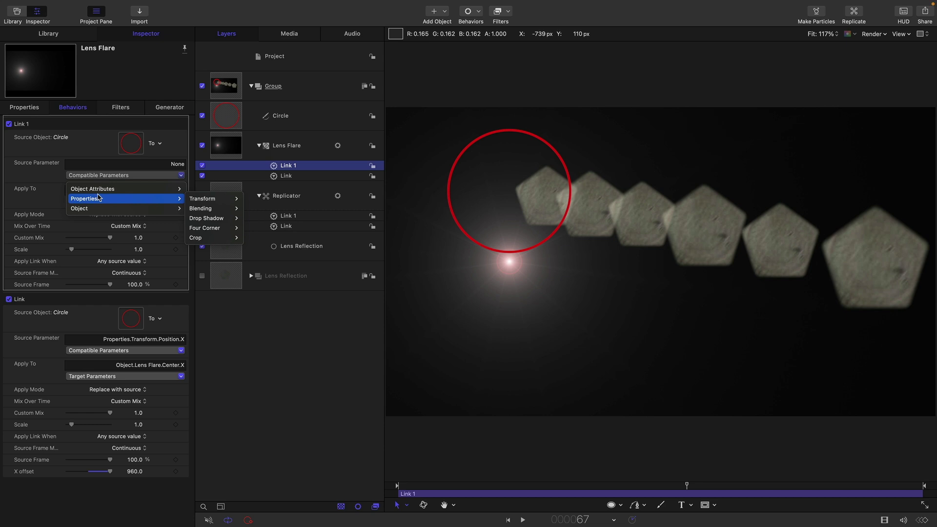
{"action": "mouse_move", "coordinate": [220, 199]}
{"action": "mouse_move", "coordinate": [266, 199]}
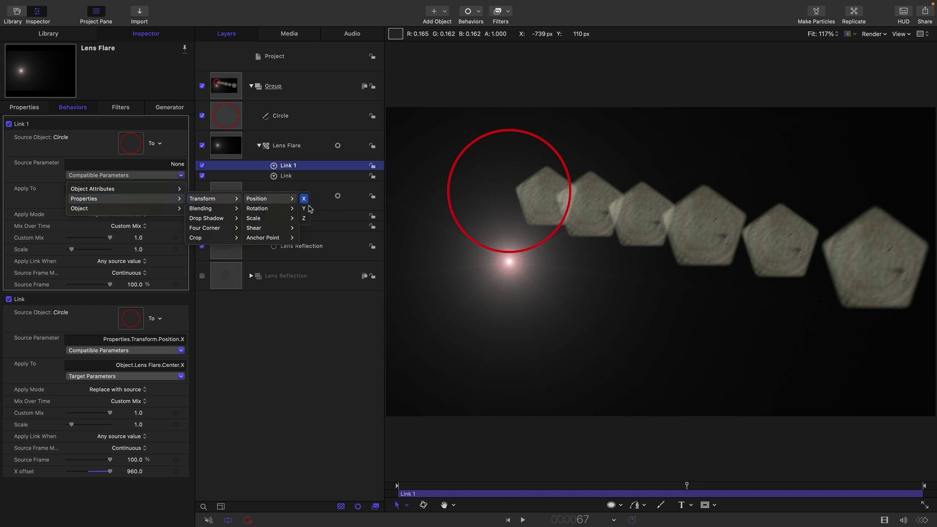
{"action": "left_click", "coordinate": [304, 209]}
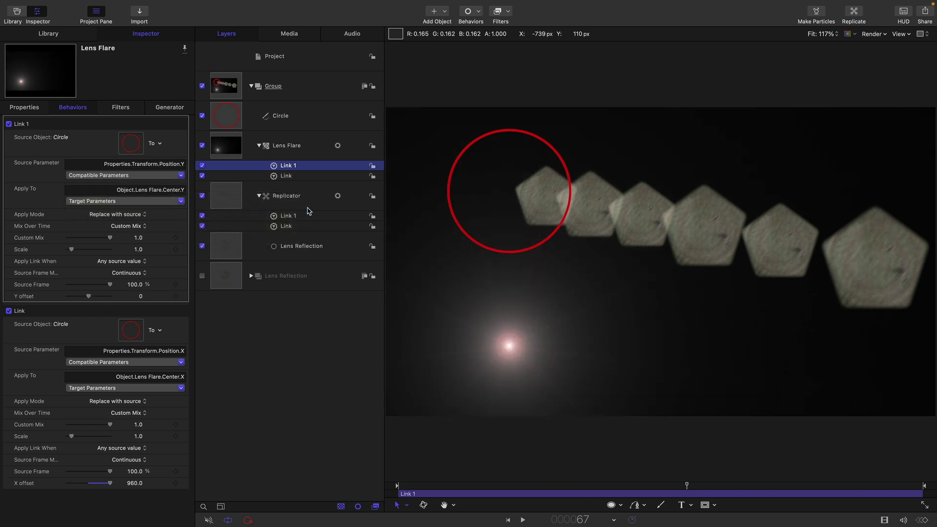
{"action": "left_click", "coordinate": [141, 296]}
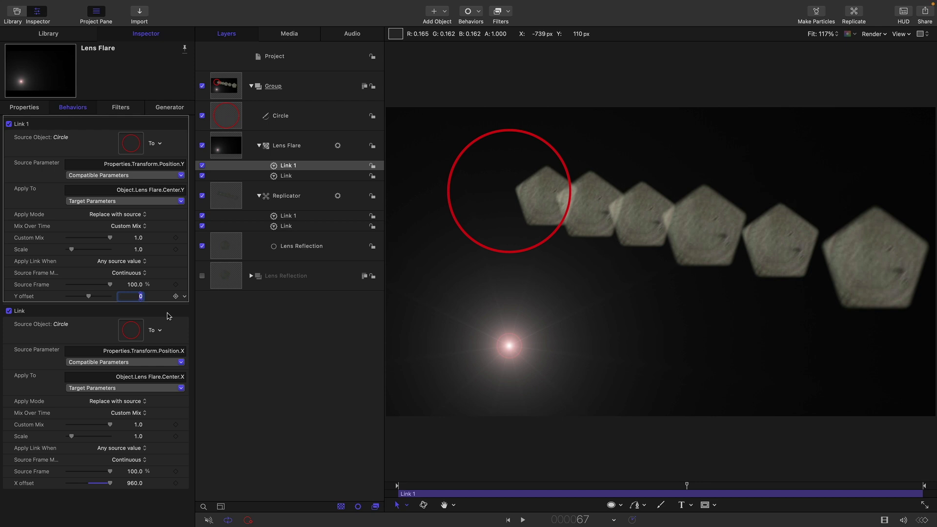
{"action": "type", "text": "540"}
{"action": "key", "text": "Return"}
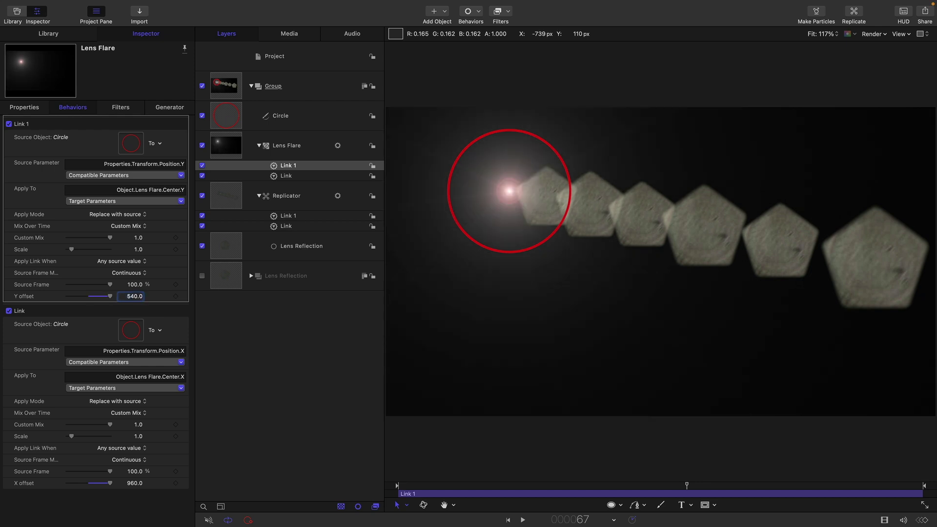
Move the Circle to test the flare follows, then set its blend mode to Add and opacity to 50%
{"action": "left_click", "coordinate": [214, 125]}
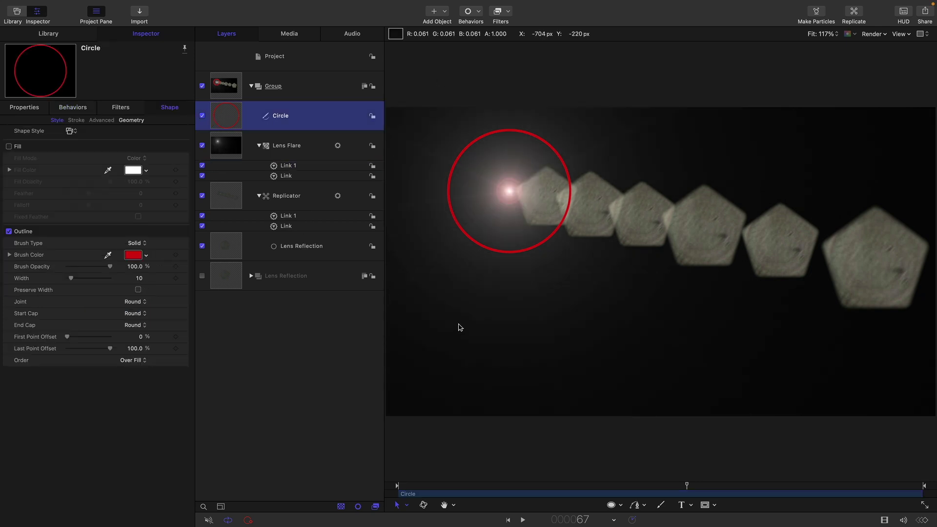
{"action": "left_click_drag", "start_coordinate": [485, 249], "coordinate": [461, 235]}
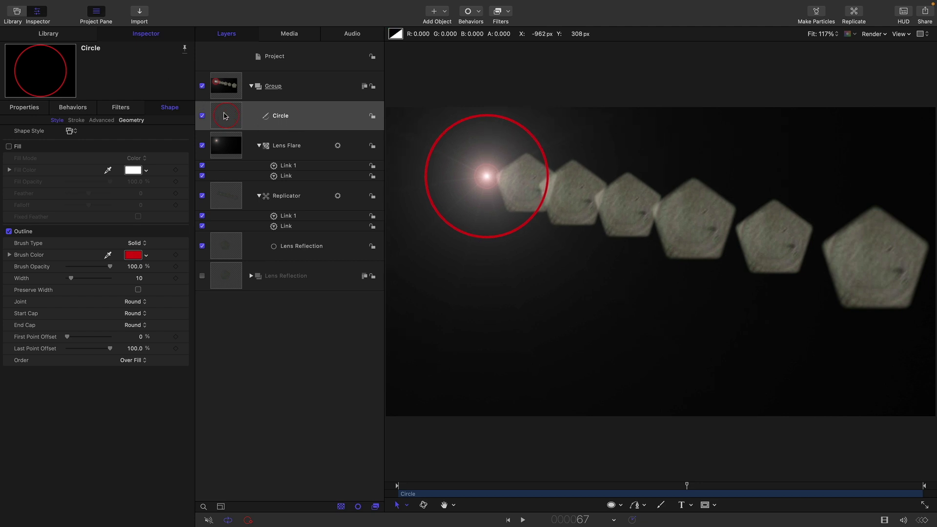
{"action": "left_click", "coordinate": [27, 106]}
{"action": "left_click", "coordinate": [138, 257]}
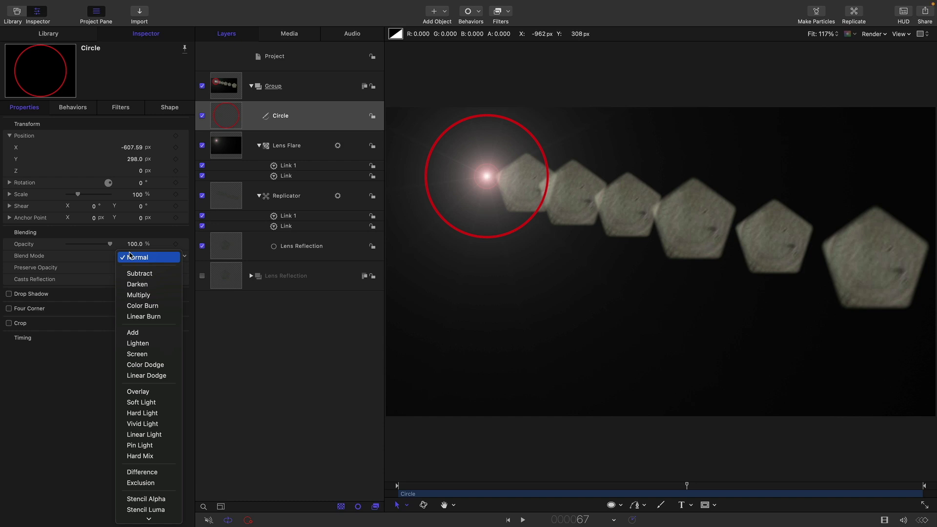
{"action": "left_click", "coordinate": [148, 330]}
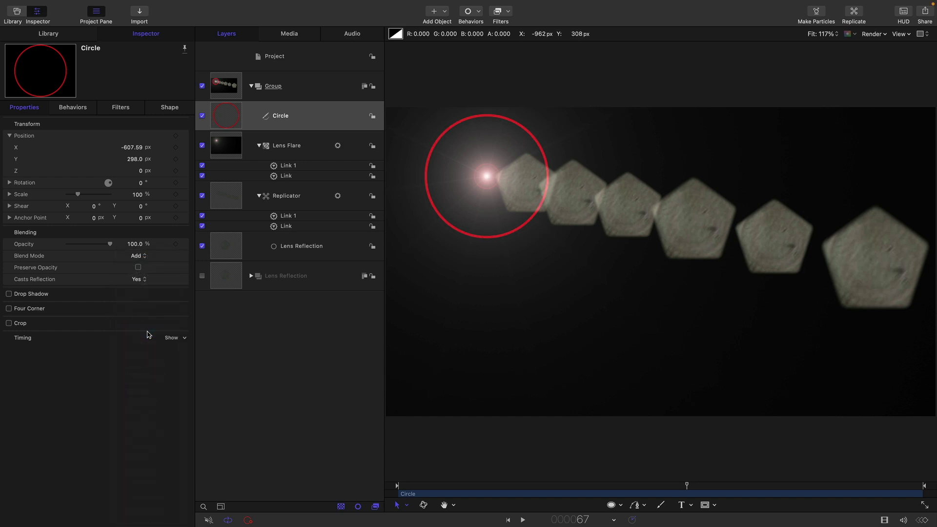
{"action": "left_click", "coordinate": [136, 244]}
{"action": "type", "text": "50"}
{"action": "key", "text": "Return"}
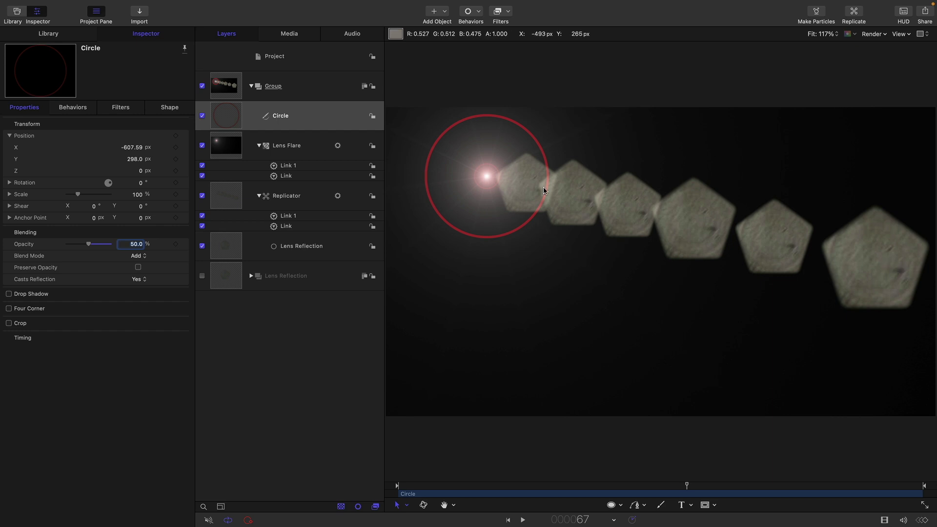
Set the Replicator's End Point X to 0
{"action": "left_click", "coordinate": [223, 194]}
{"action": "left_click", "coordinate": [165, 108]}
{"action": "left_click", "coordinate": [130, 206]}
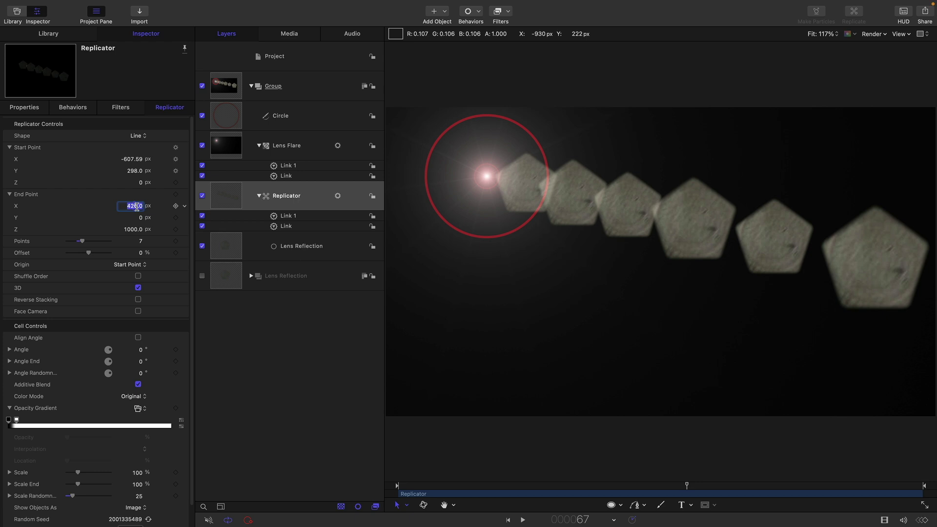
{"action": "type", "text": "0"}
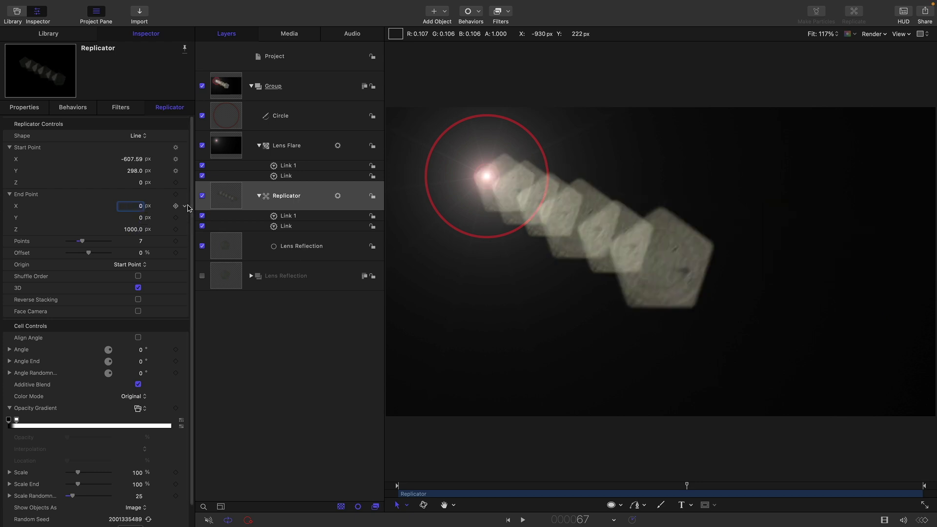
Link End Point X to the Replicator's Start Point X at scale -1, then move the Circle to test
{"action": "left_click", "coordinate": [184, 206]}
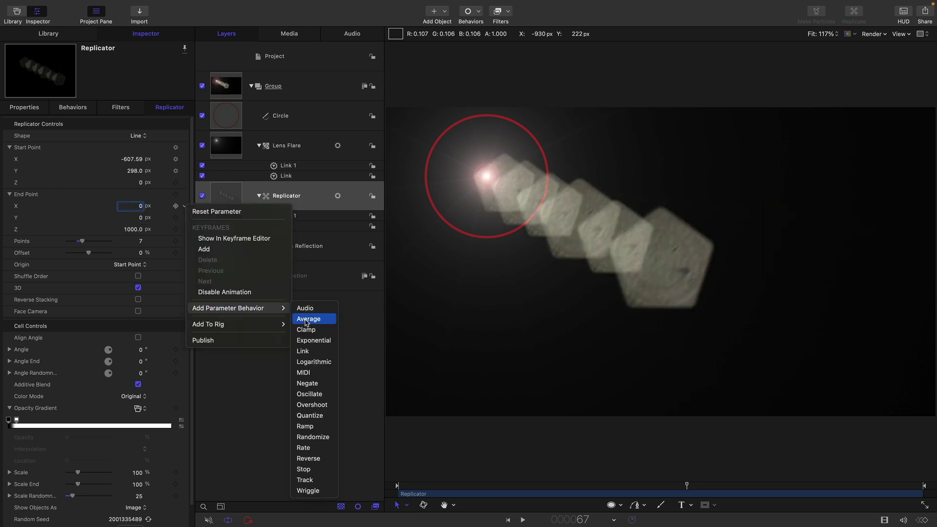
{"action": "left_click", "coordinate": [313, 353]}
{"action": "left_click_drag", "start_coordinate": [232, 210], "coordinate": [130, 144]}
{"action": "left_click", "coordinate": [100, 176]}
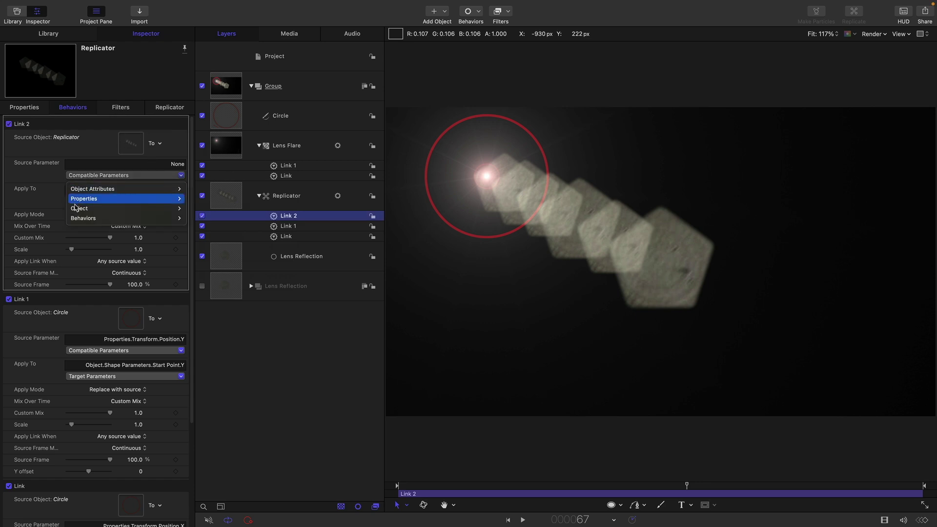
{"action": "mouse_move", "coordinate": [95, 208]}
{"action": "mouse_move", "coordinate": [230, 208]}
{"action": "mouse_move", "coordinate": [282, 229]}
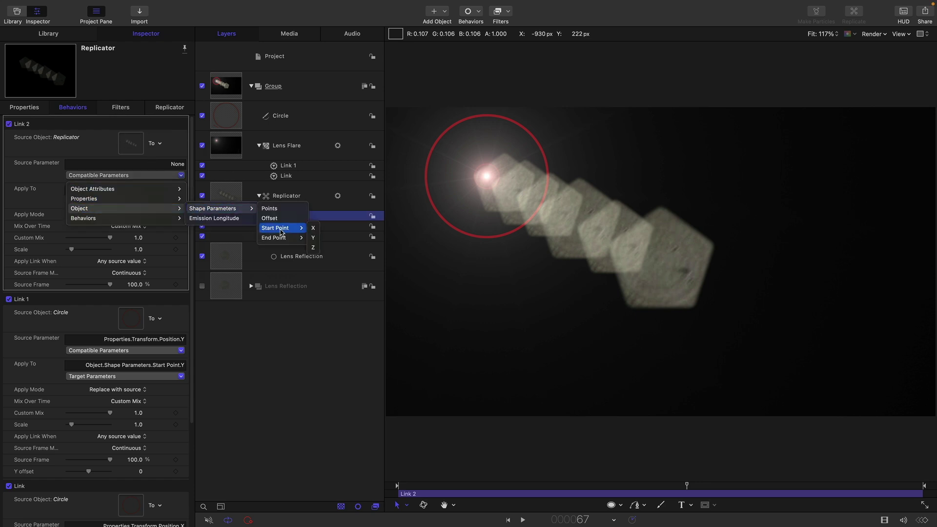
{"action": "left_click", "coordinate": [312, 229]}
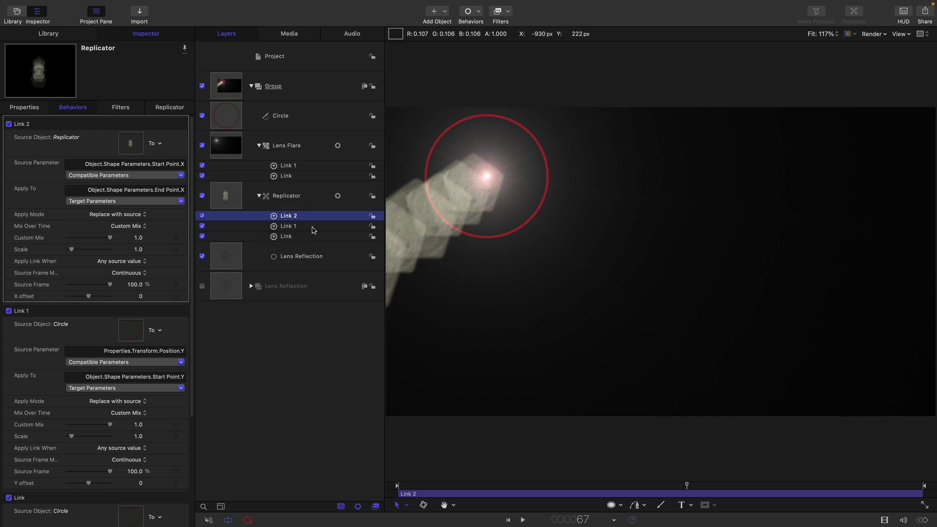
{"action": "left_click", "coordinate": [139, 249]}
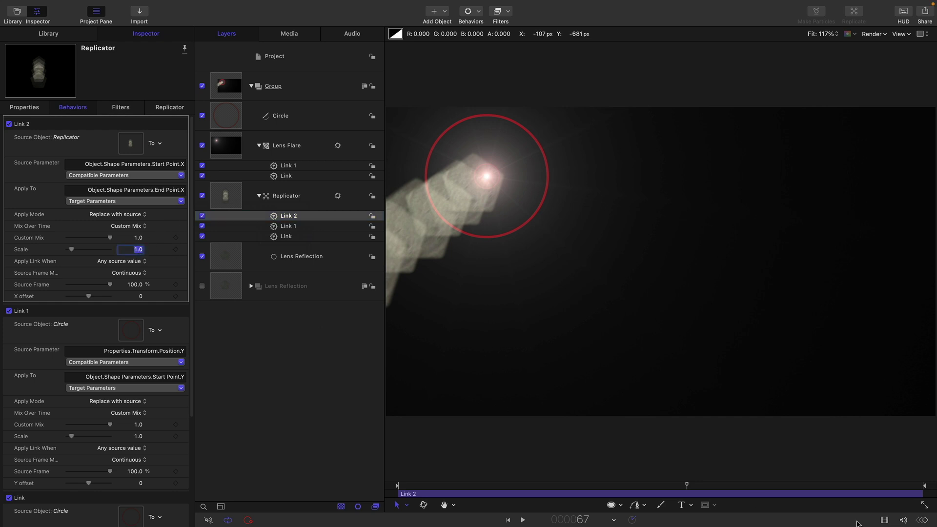
{"action": "key", "text": "Return"}
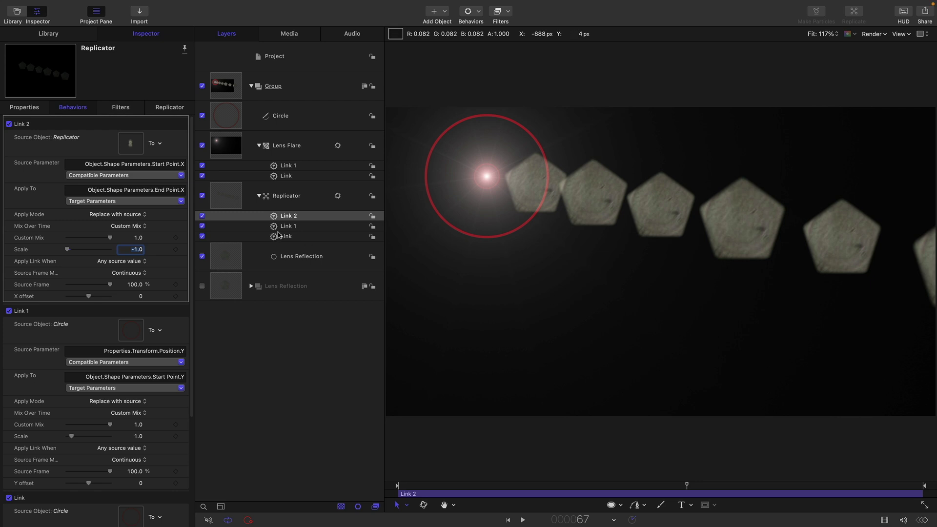
{"action": "left_click", "coordinate": [236, 115]}
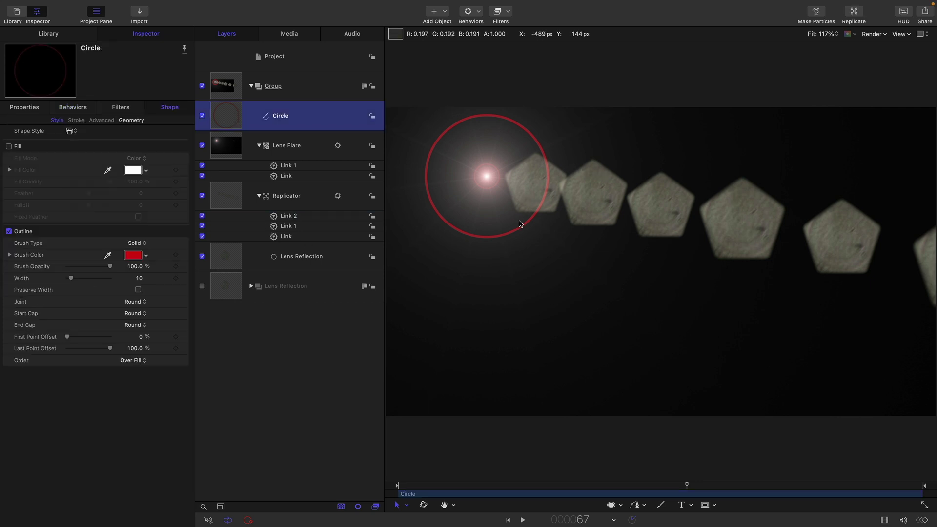
{"action": "left_click_drag", "start_coordinate": [544, 222], "coordinate": [814, 243]}
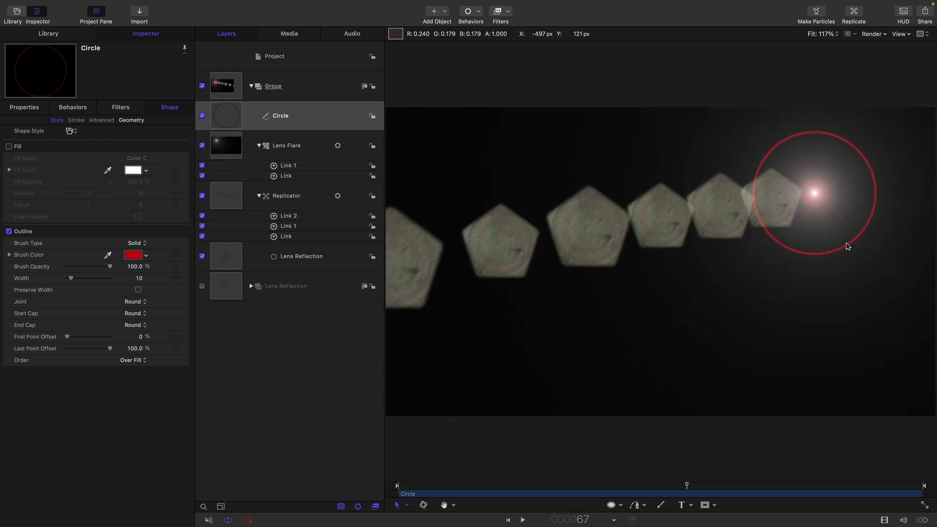
Add a Link behavior to the Replicator's End Point Y
{"action": "left_click_drag", "start_coordinate": [847, 246], "coordinate": [837, 230]}
{"action": "left_click", "coordinate": [225, 194]}
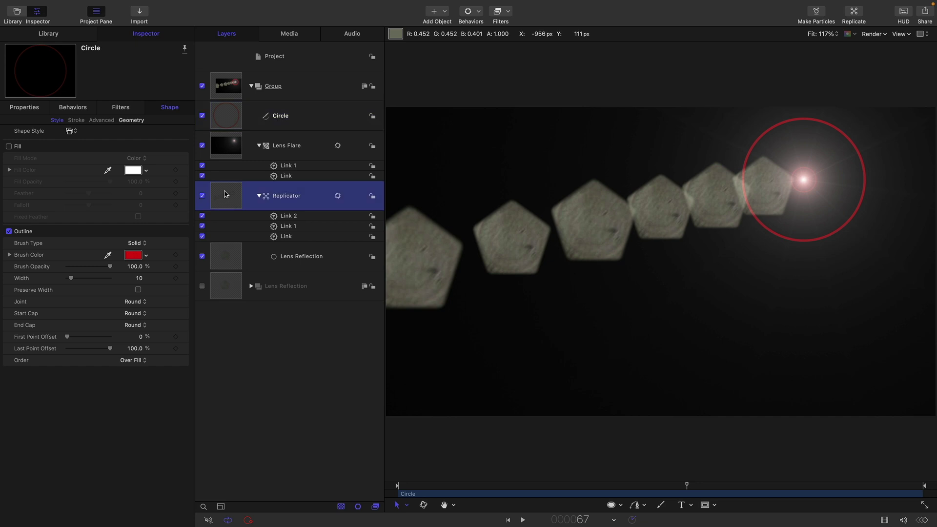
{"action": "left_click", "coordinate": [184, 218]}
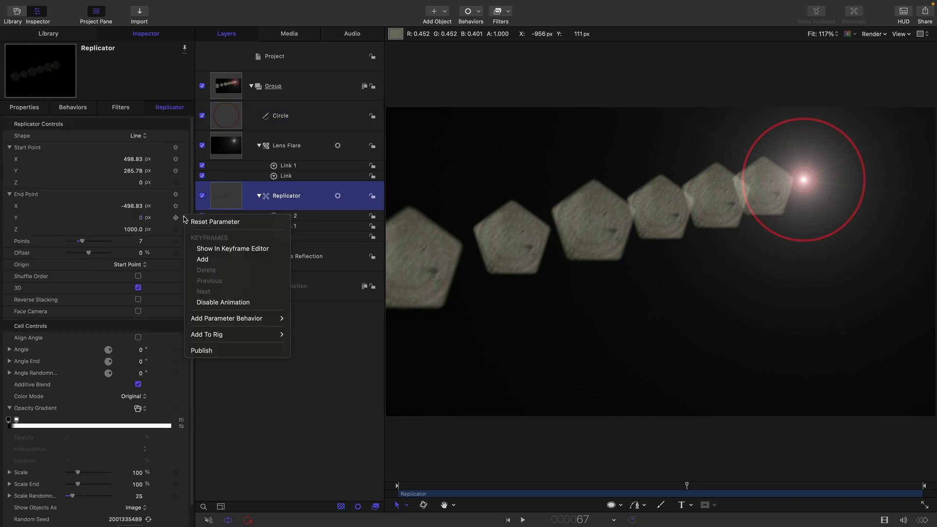
{"action": "mouse_move", "coordinate": [235, 320]}
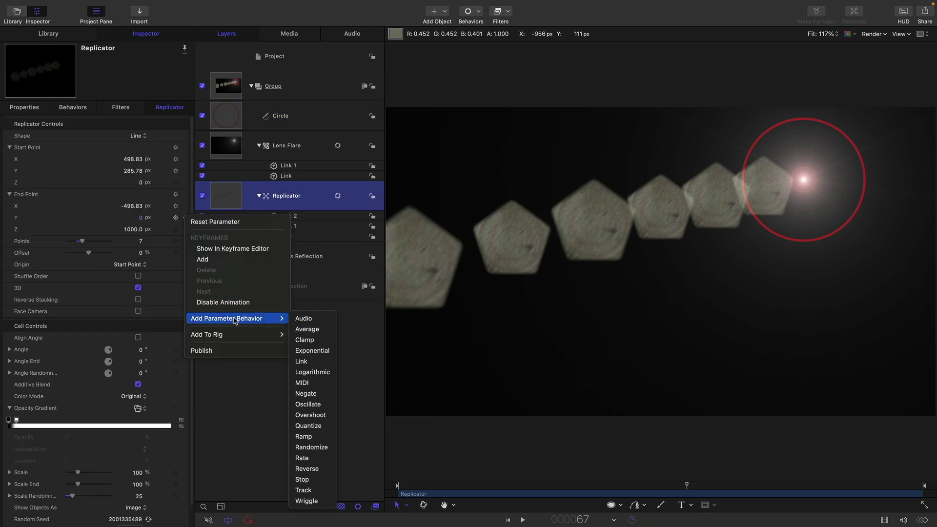
{"action": "left_click", "coordinate": [320, 363]}
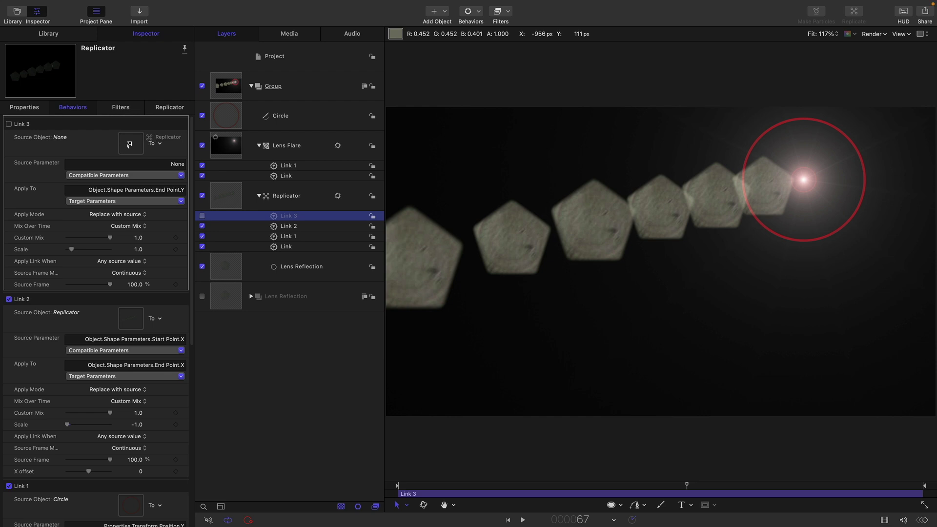
Source Link 3 from the Replicator's Start Point Y at scale -1, then move the Circle up-left to test
{"action": "left_click_drag", "start_coordinate": [129, 144], "coordinate": [130, 145]}
{"action": "left_click", "coordinate": [130, 176]}
{"action": "mouse_move", "coordinate": [79, 208]}
{"action": "mouse_move", "coordinate": [221, 209]}
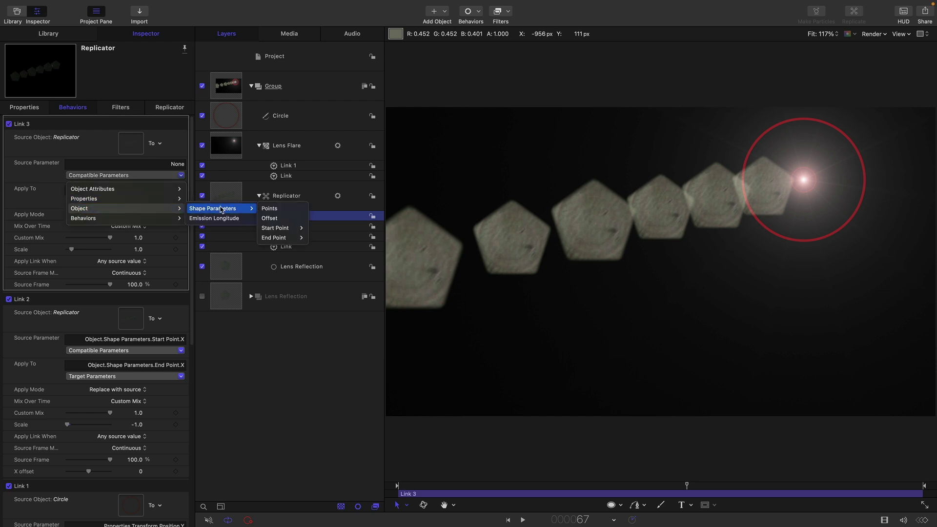
{"action": "mouse_move", "coordinate": [276, 231]}
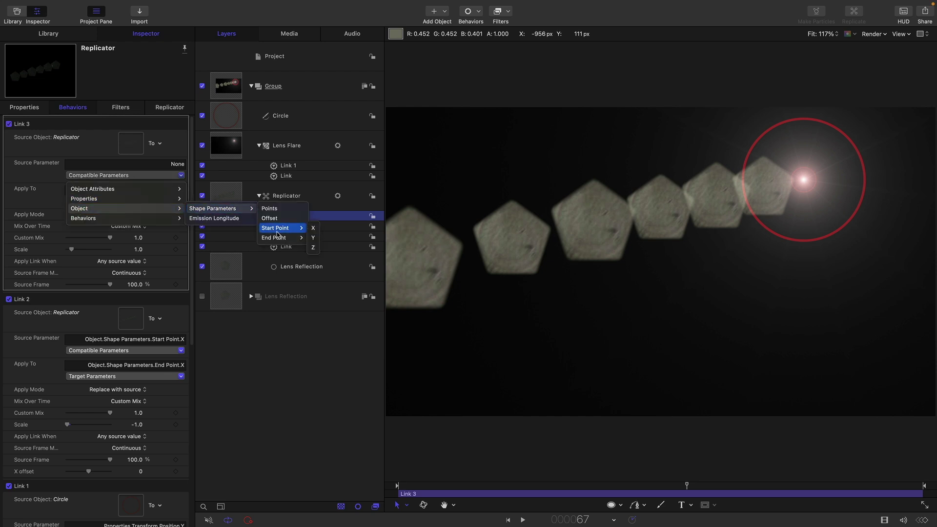
{"action": "left_click", "coordinate": [313, 239]}
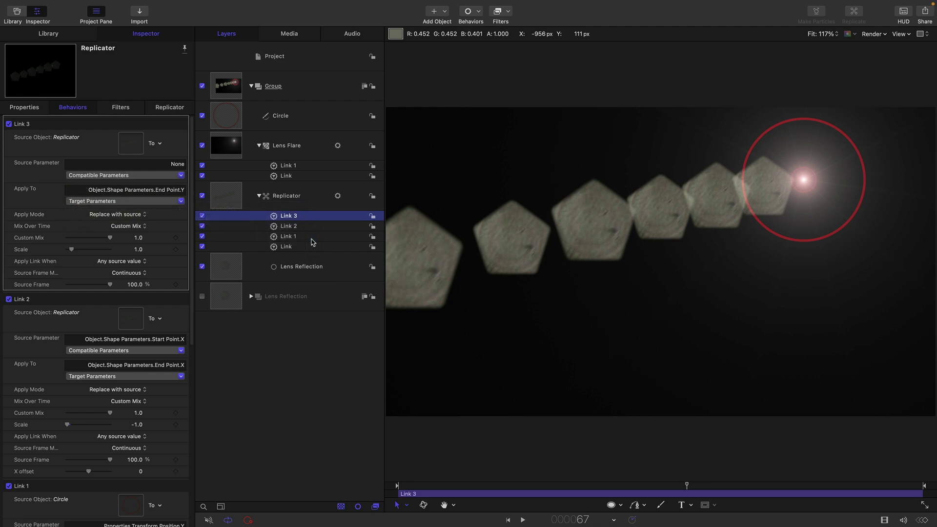
{"action": "left_click", "coordinate": [138, 249]}
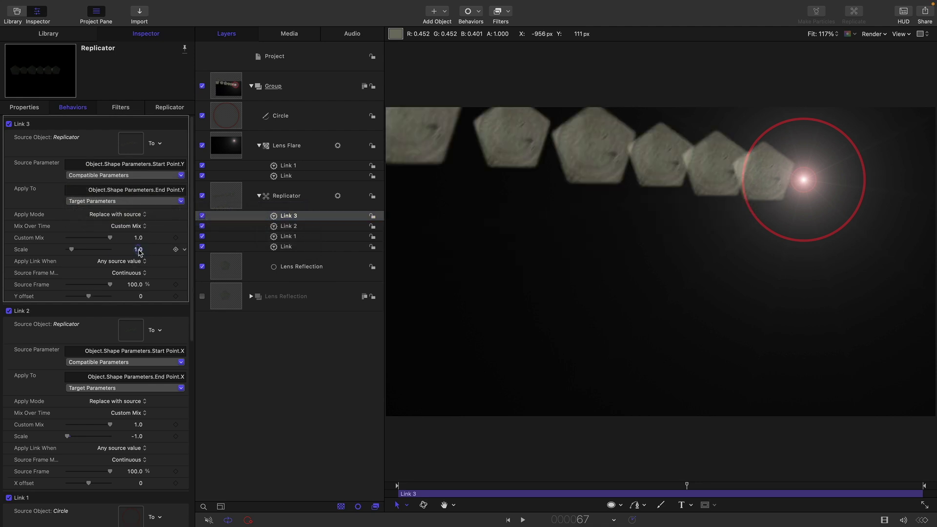
{"action": "type", "text": "-1"}
{"action": "key", "text": "Return"}
{"action": "left_click", "coordinate": [800, 180]}
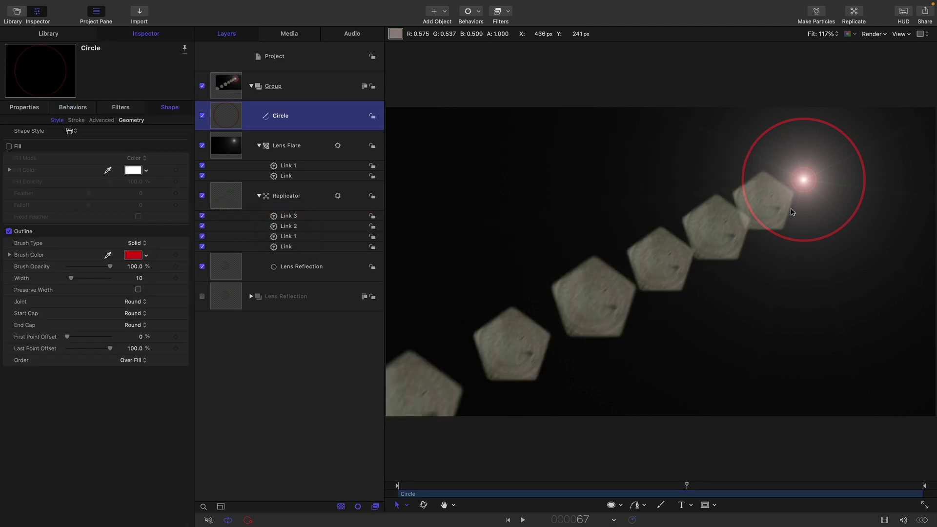
{"action": "left_click_drag", "start_coordinate": [807, 242], "coordinate": [551, 267]}
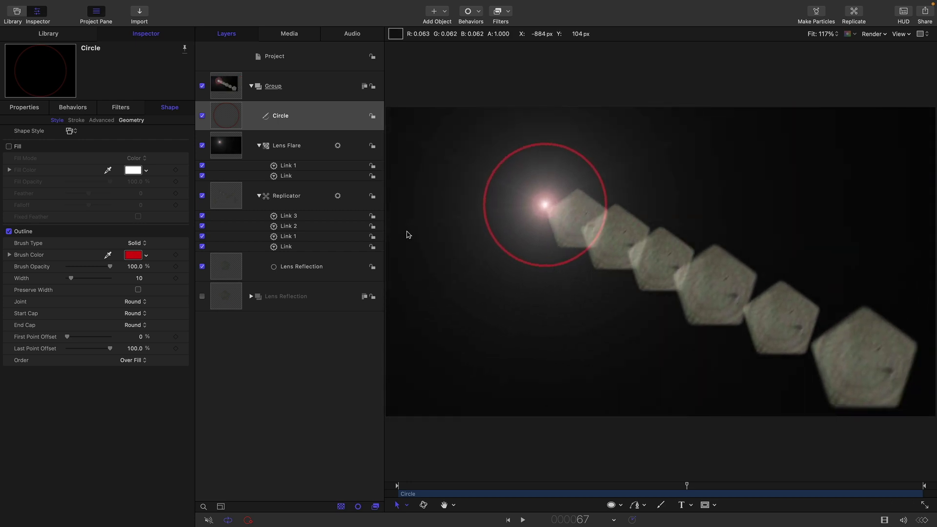
Adjust the Replicator's opacity gradient so the pentagons nearest the flare fade out
{"action": "left_click", "coordinate": [228, 200]}
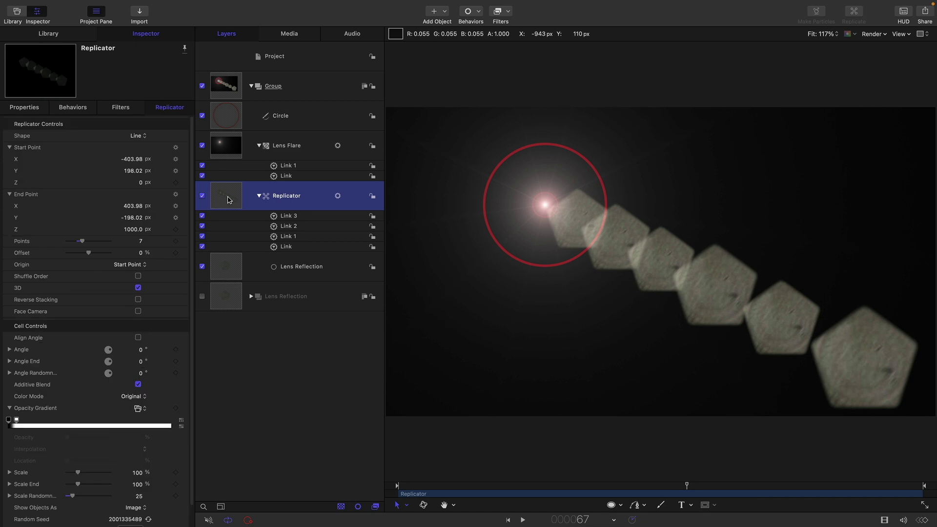
{"action": "left_click", "coordinate": [17, 421]}
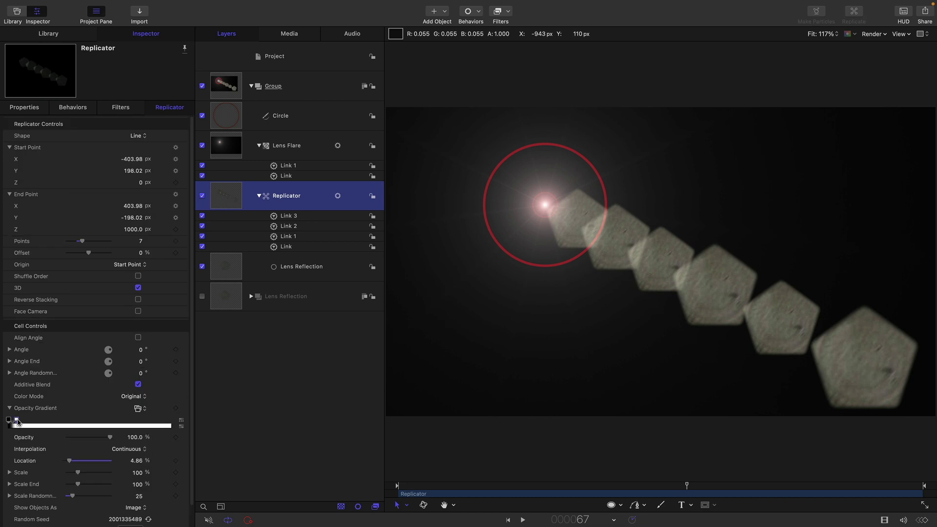
{"action": "left_click_drag", "start_coordinate": [18, 422], "coordinate": [79, 422]}
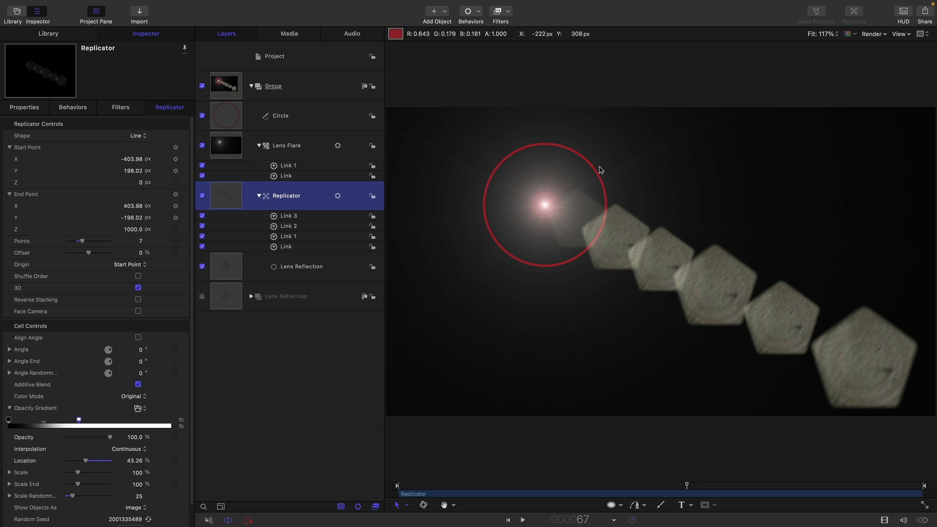
{"action": "left_click", "coordinate": [9, 420]}
{"action": "left_click_drag", "start_coordinate": [9, 423], "coordinate": [21, 421]}
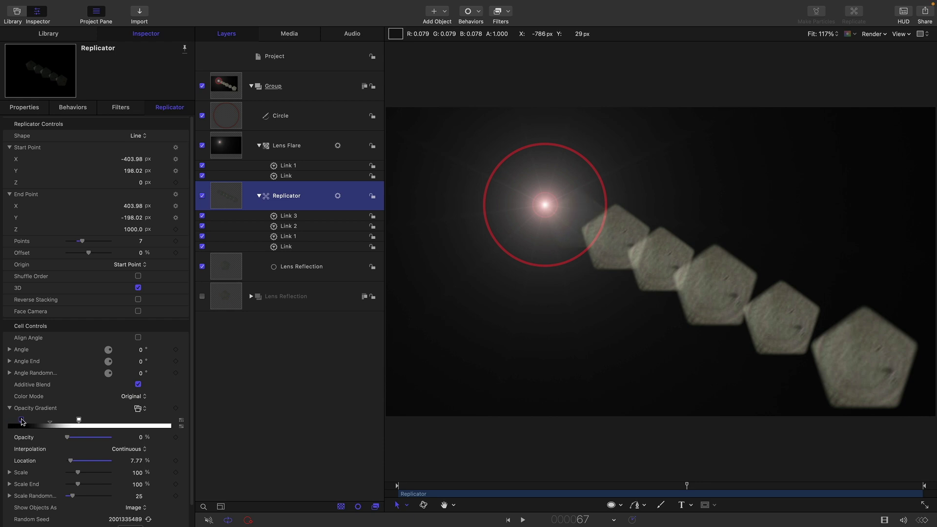
{"action": "left_click_drag", "start_coordinate": [23, 422], "coordinate": [22, 422]}
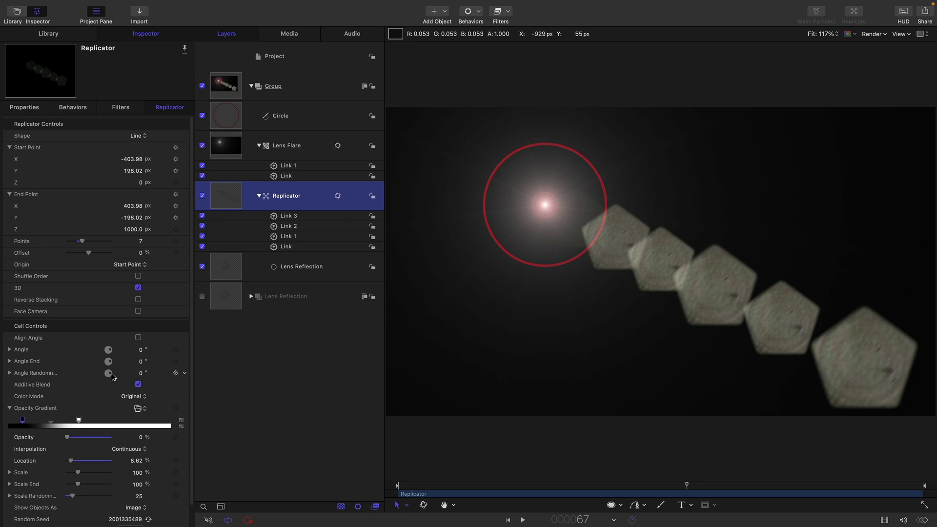
Set Color Mode to Over Pattern with a beige tint at 50% opacity
{"action": "left_click", "coordinate": [132, 397]}
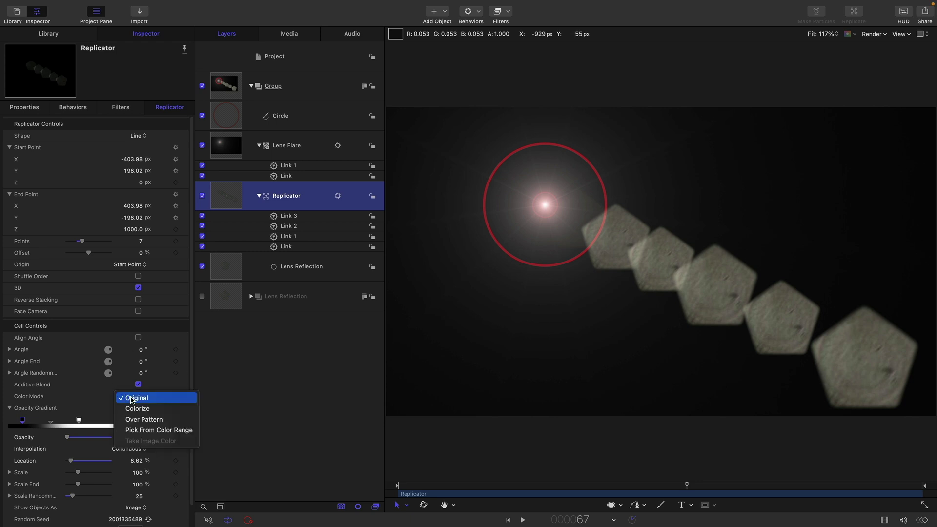
{"action": "left_click", "coordinate": [138, 420]}
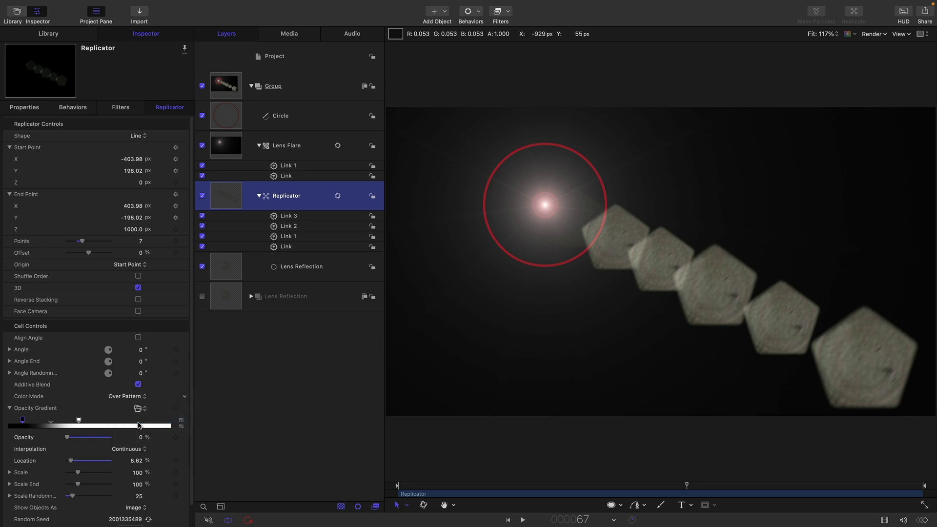
{"action": "scroll", "coordinate": [108, 354], "scroll_direction": "down", "scroll_amount": 2}
{"action": "scroll", "coordinate": [109, 353], "scroll_direction": "down", "scroll_amount": 2}
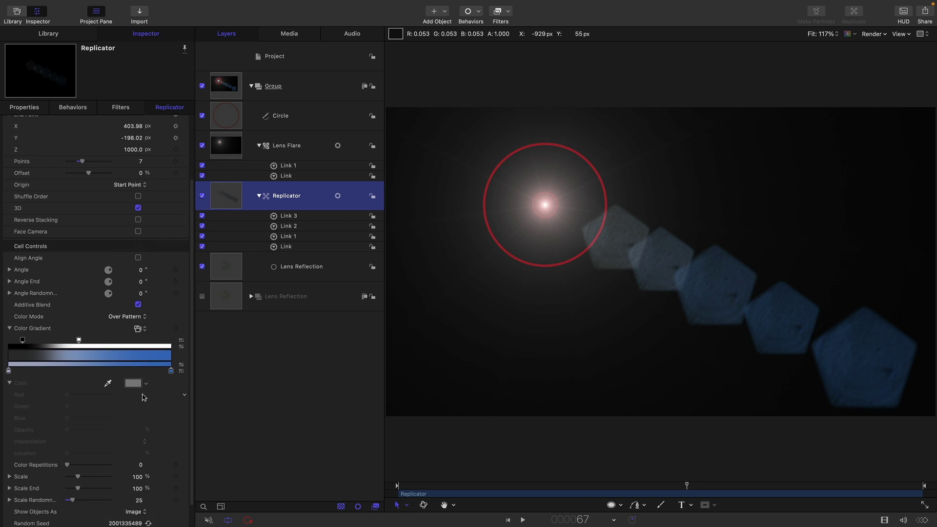
{"action": "left_click", "coordinate": [171, 372]}
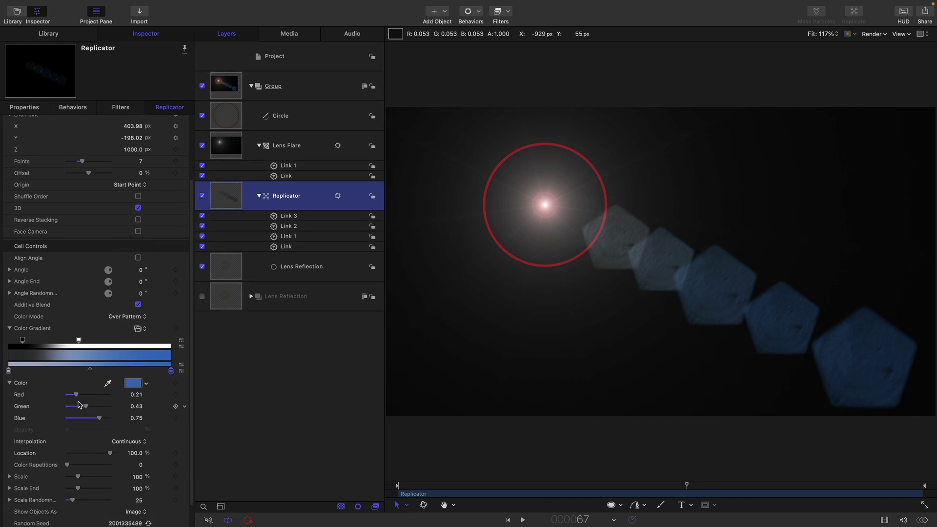
{"action": "mouse_move", "coordinate": [77, 394]}
{"action": "left_mouse_down"}
{"action": "mouse_move", "coordinate": [95, 395]}
{"action": "mouse_move", "coordinate": [90, 418]}
{"action": "mouse_move", "coordinate": [92, 406]}
{"action": "left_mouse_up"}
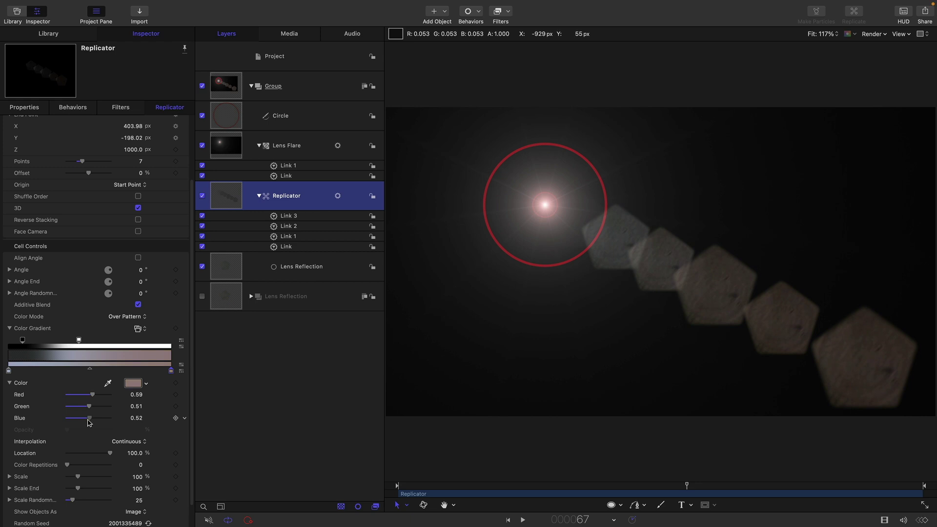
{"action": "left_click", "coordinate": [78, 340]}
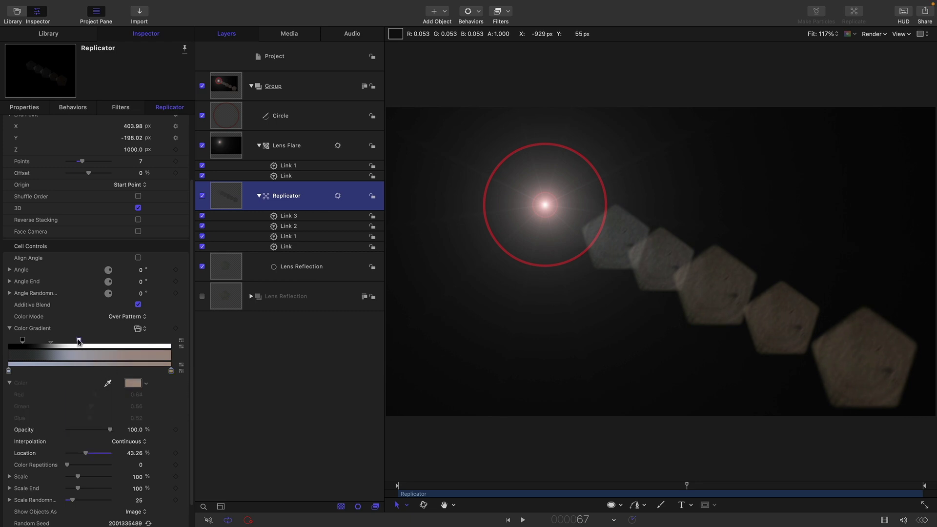
{"action": "left_click", "coordinate": [134, 429]}
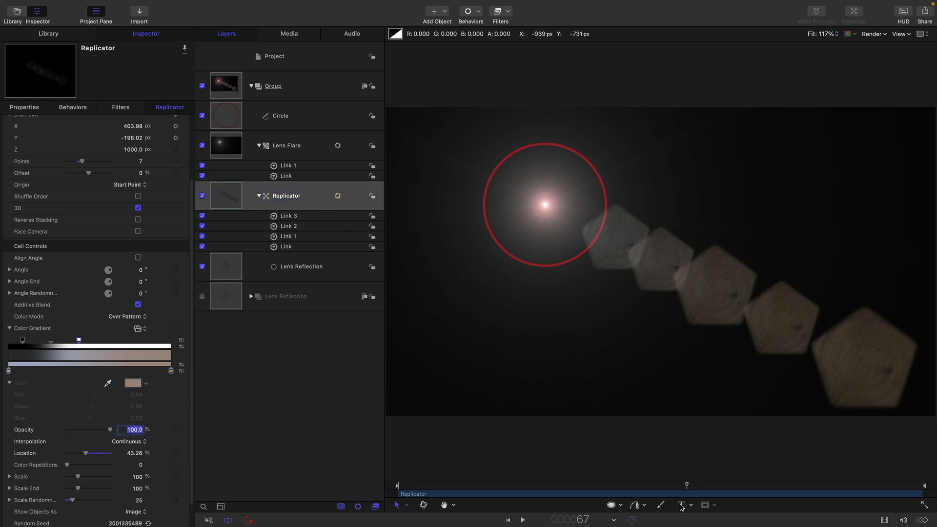
{"action": "type", "text": "50"}
{"action": "key", "text": "Return"}
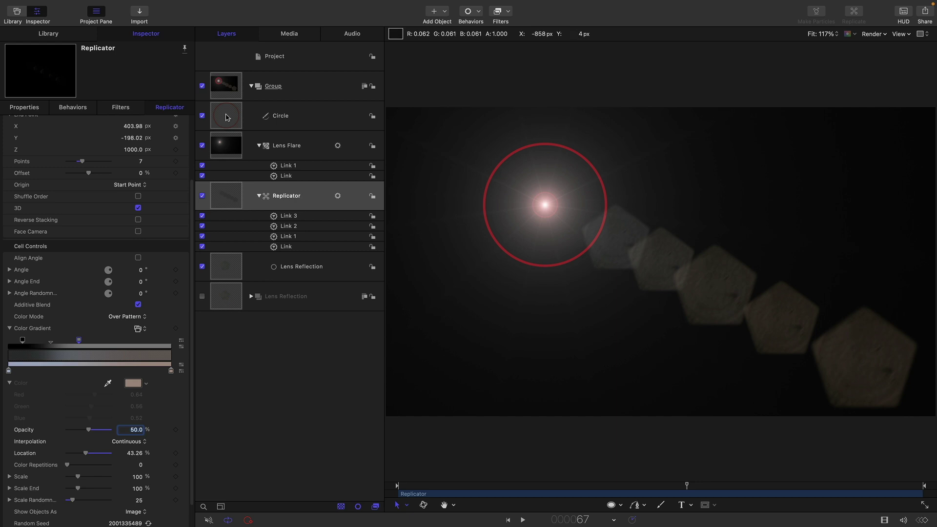
{"action": "left_click", "coordinate": [280, 115]}
Add an Oscillate behavior to the Circle's Position X with a wide horizontal amplitude
{"action": "left_click", "coordinate": [20, 107]}
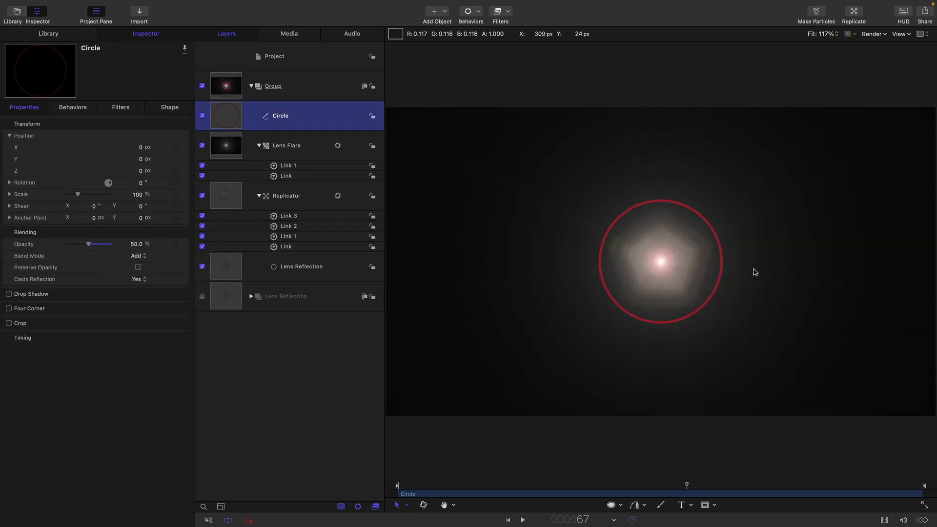
{"action": "left_click", "coordinate": [185, 147]}
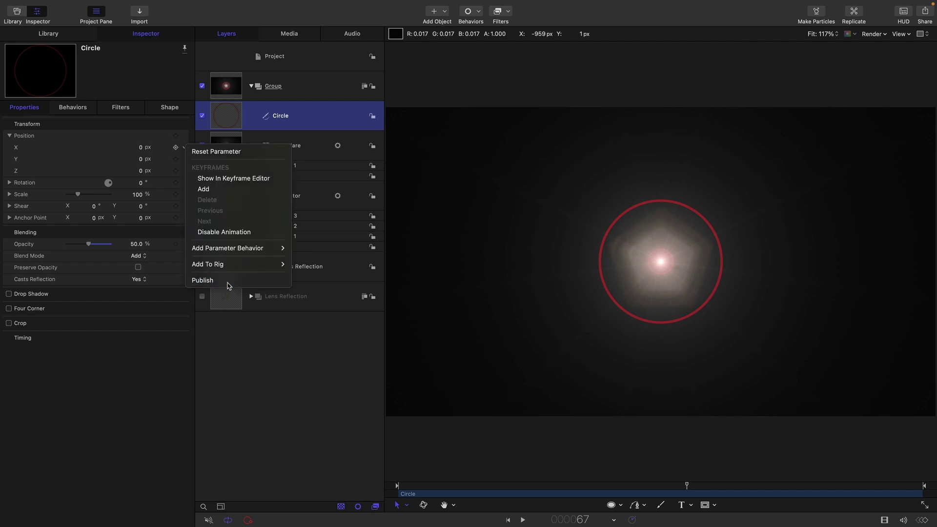
{"action": "mouse_move", "coordinate": [219, 249]}
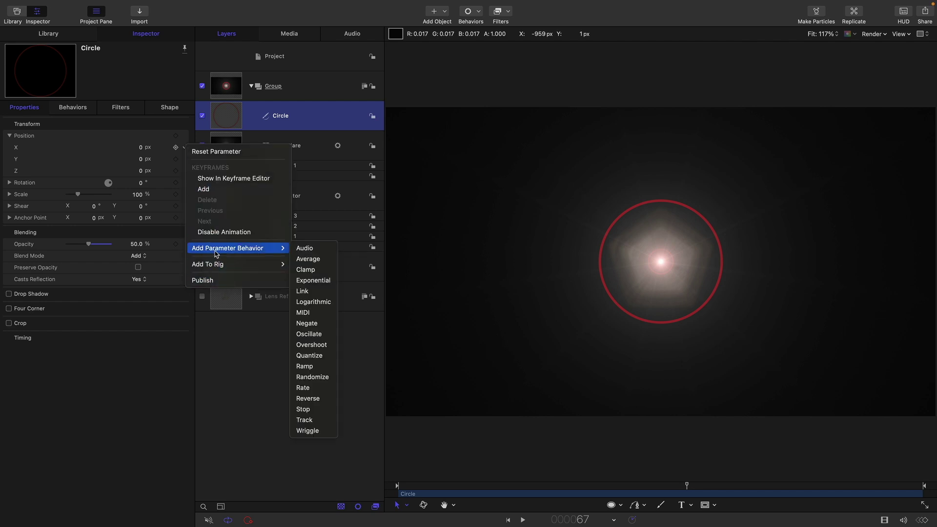
{"action": "left_click", "coordinate": [309, 334]}
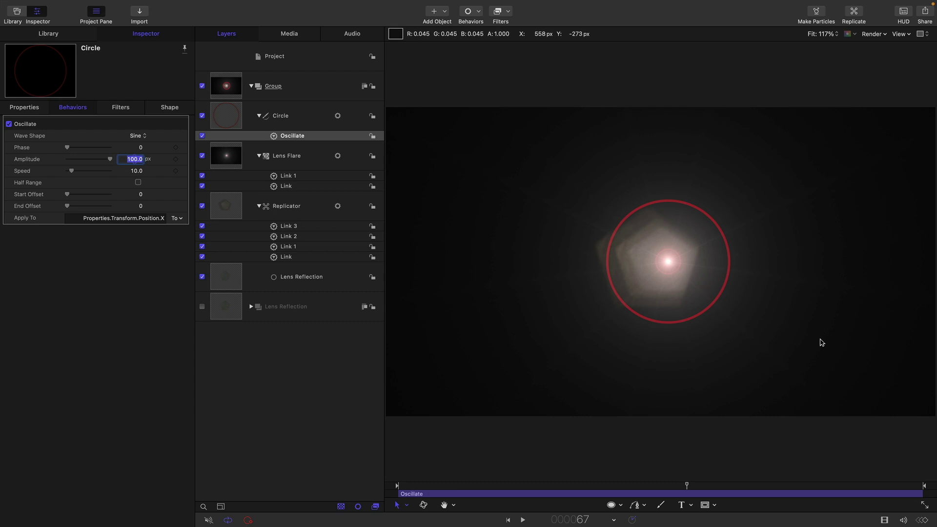
{"action": "type", "text": "1000"}
{"action": "key", "text": "Return"}
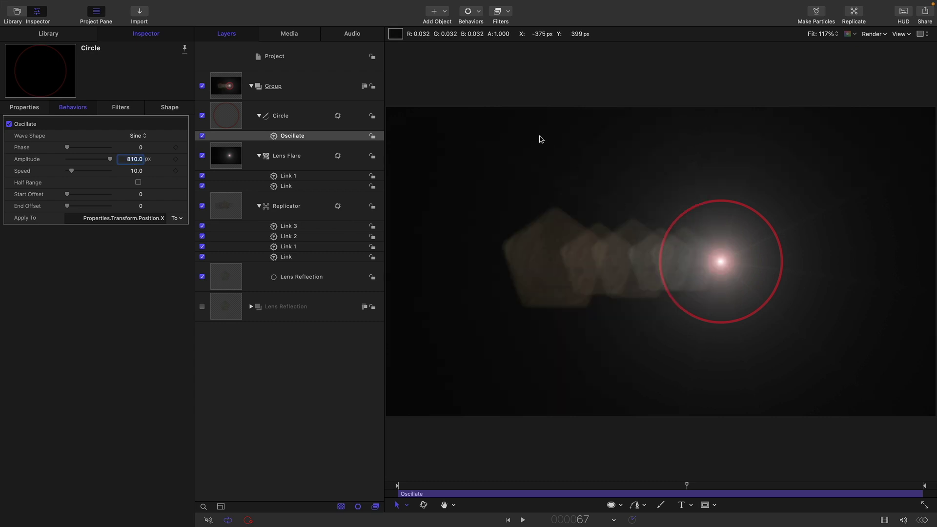
{"action": "key", "text": "F1"}
Add an Oscillate behavior to the Circle's Position Y with amplitude 480
{"action": "left_click", "coordinate": [181, 160]}
{"action": "mouse_move", "coordinate": [273, 259]}
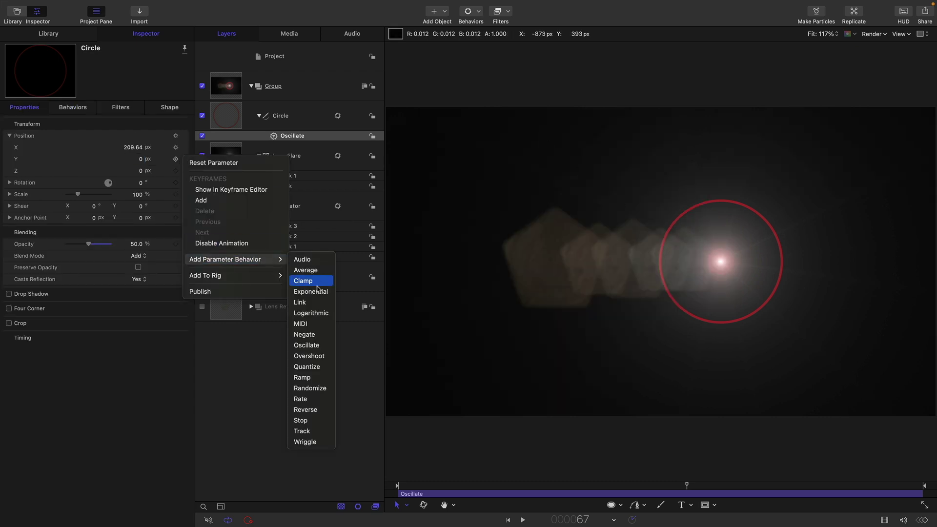
{"action": "left_click", "coordinate": [306, 345]}
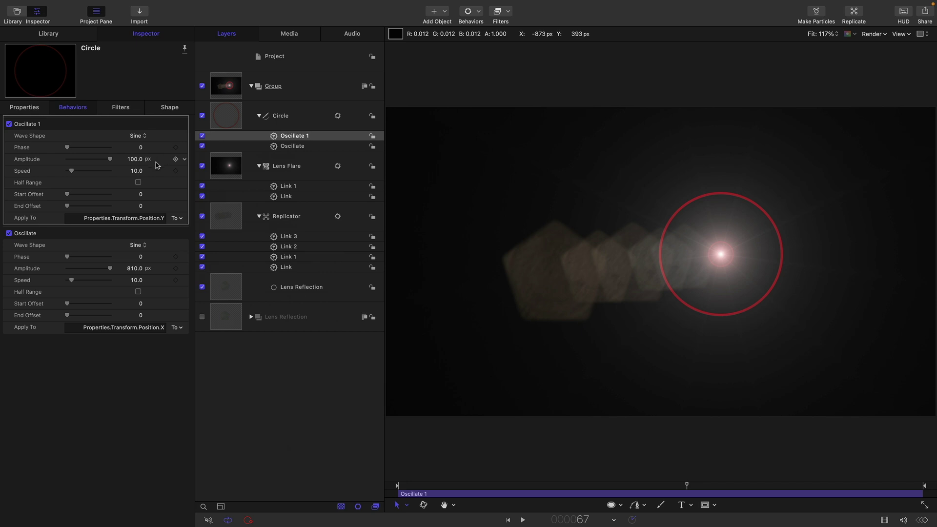
{"action": "left_click", "coordinate": [135, 159]}
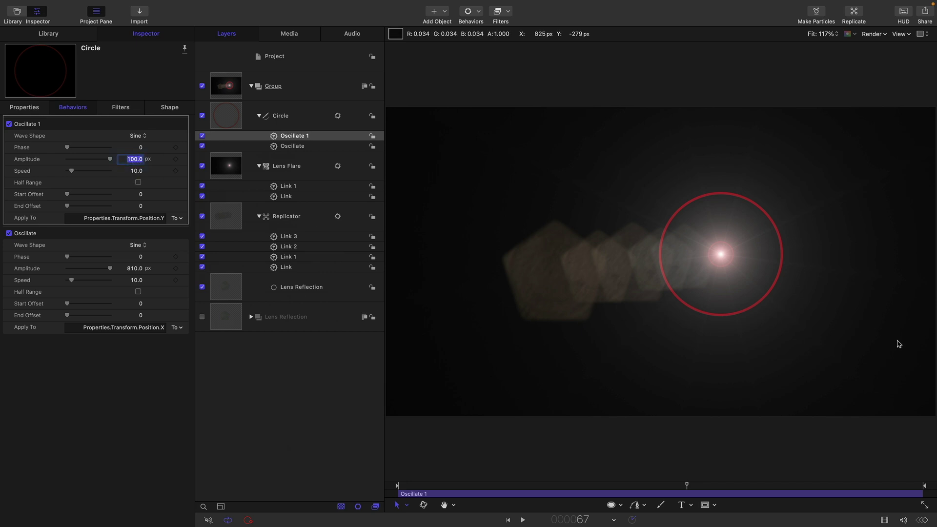
{"action": "type", "text": "480"}
{"action": "key", "text": "Return"}
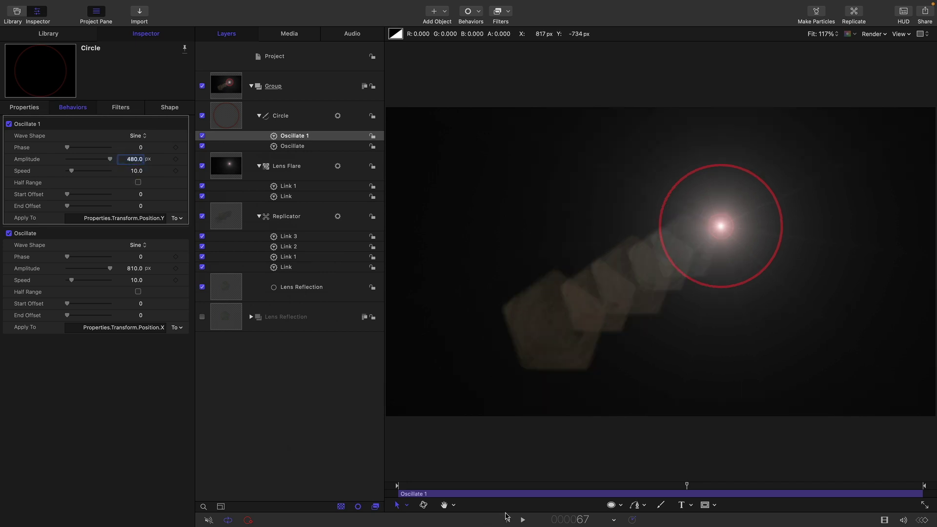
Preview the motion and set the vertical oscillation's phase to 3
{"action": "left_click", "coordinate": [521, 521]}
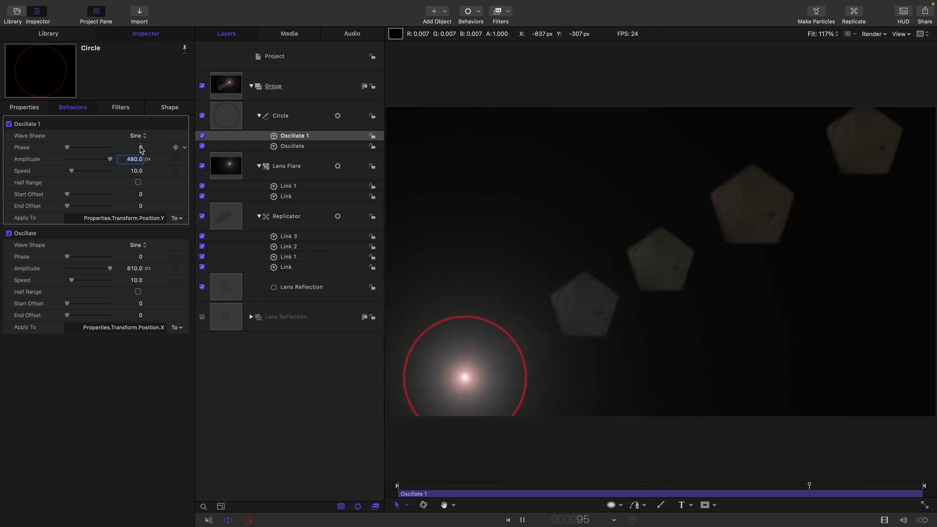
{"action": "key", "text": "shift+Tab"}
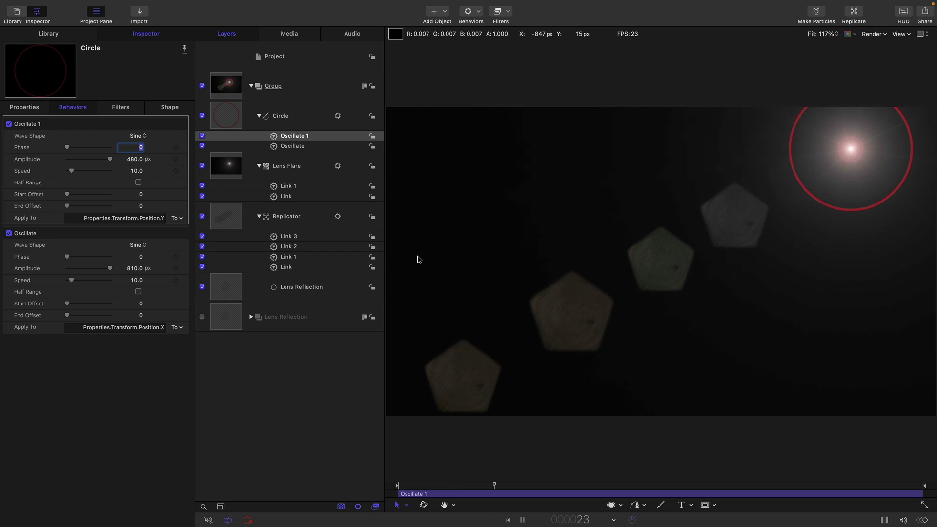
{"action": "type", "text": "3."}
{"action": "key", "text": "Return"}
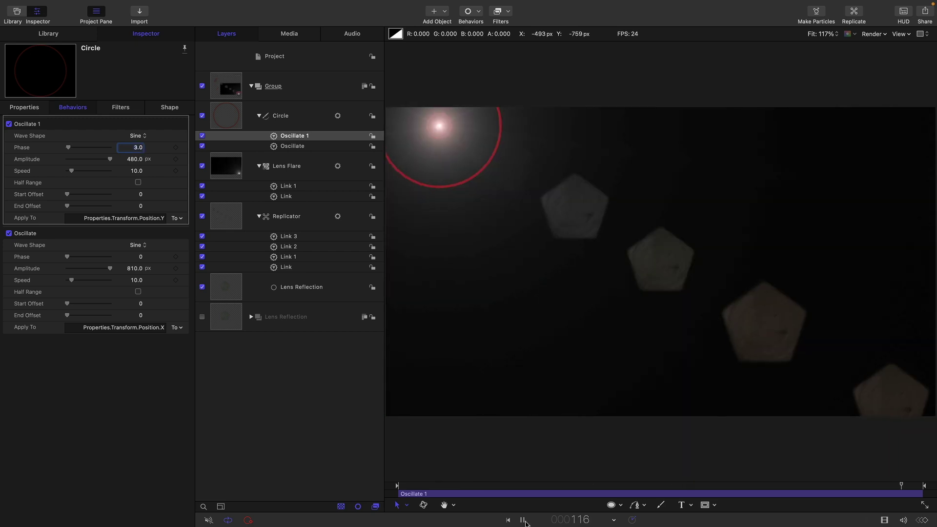
{"action": "left_click", "coordinate": [523, 521]}
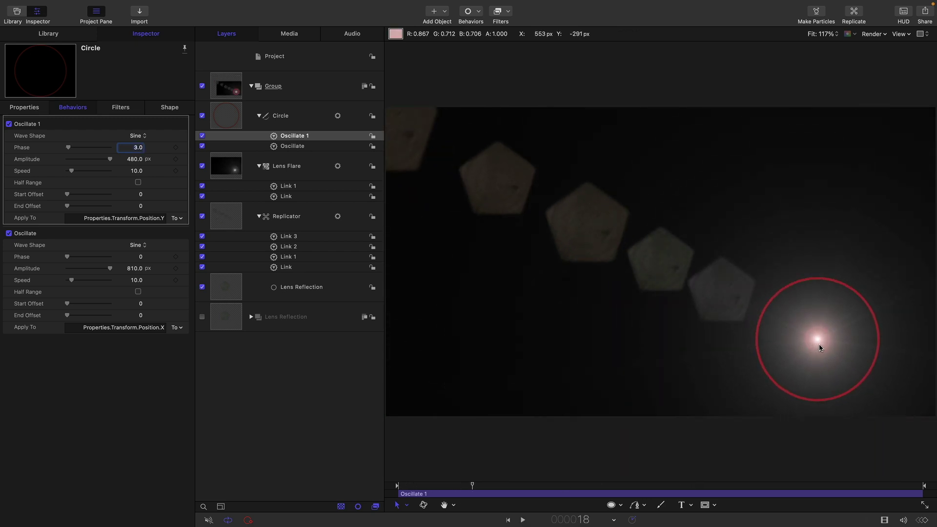
{"action": "left_click", "coordinate": [232, 89]}
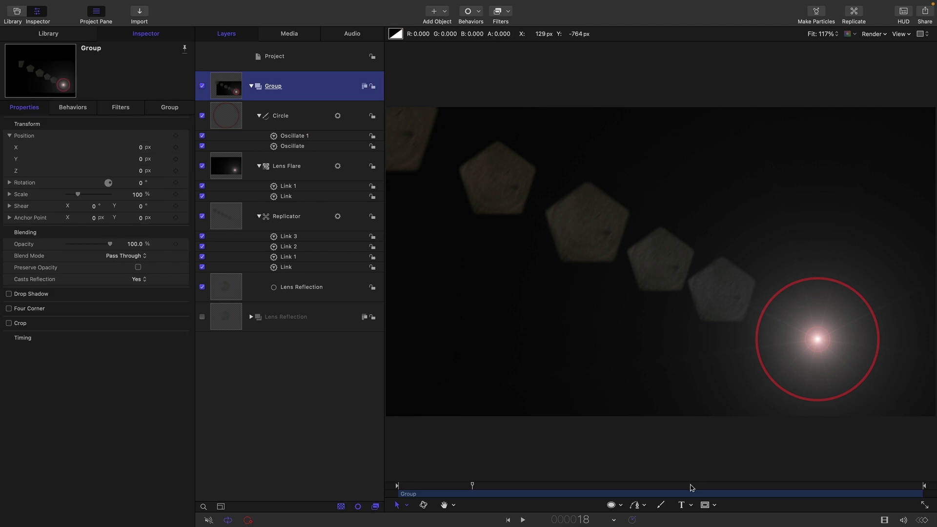
Draw a long horizontal rectangle across the canvas
{"action": "left_click", "coordinate": [622, 508]}
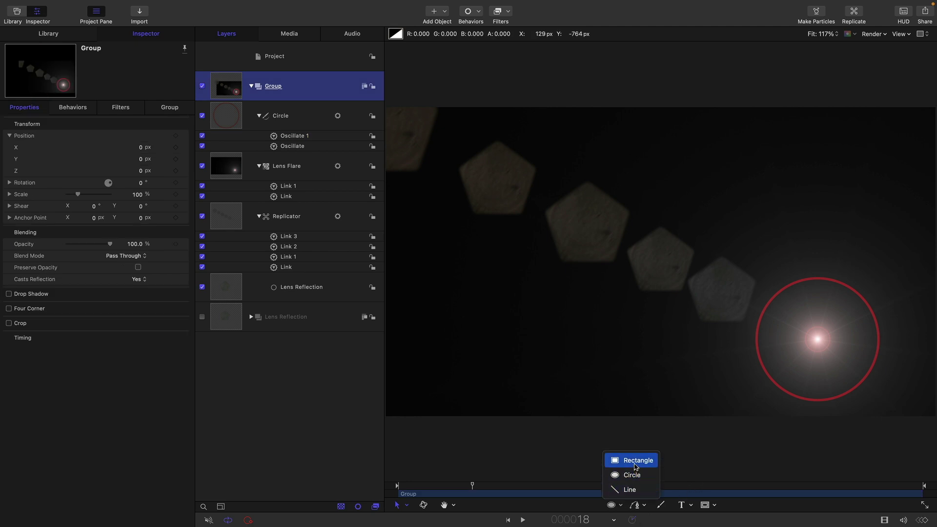
{"action": "left_click", "coordinate": [630, 458]}
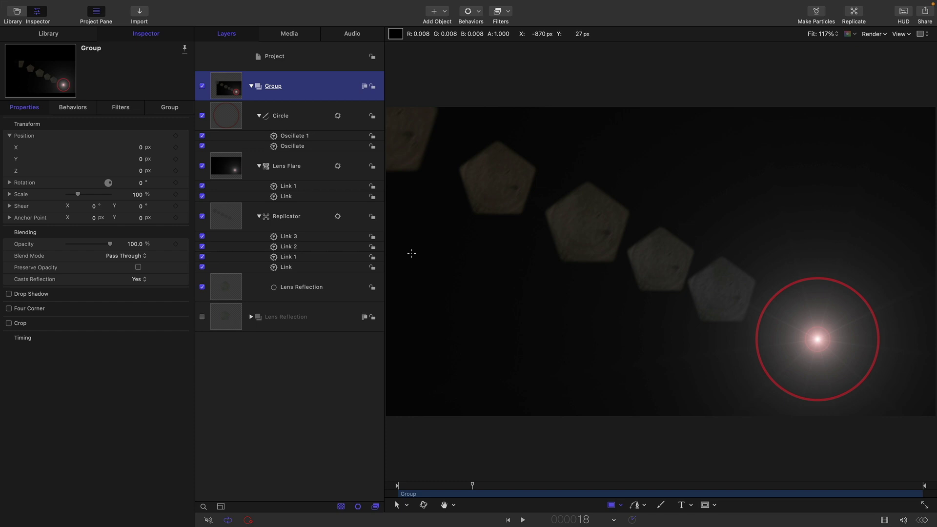
{"action": "left_click_drag", "start_coordinate": [404, 257], "coordinate": [897, 270]}
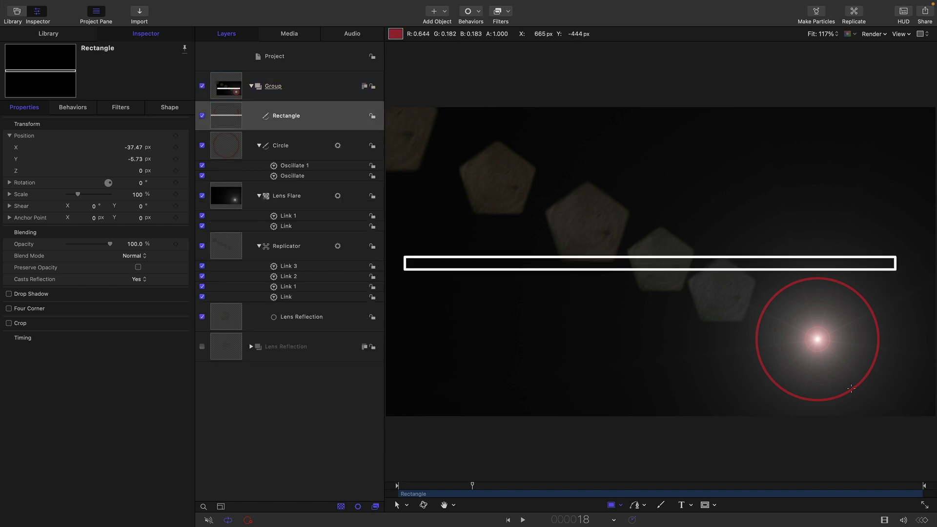
Centre the bar, fill it solid white and remove its outline
{"action": "right_click", "coordinate": [91, 123]}
{"action": "key", "text": "Escape"}
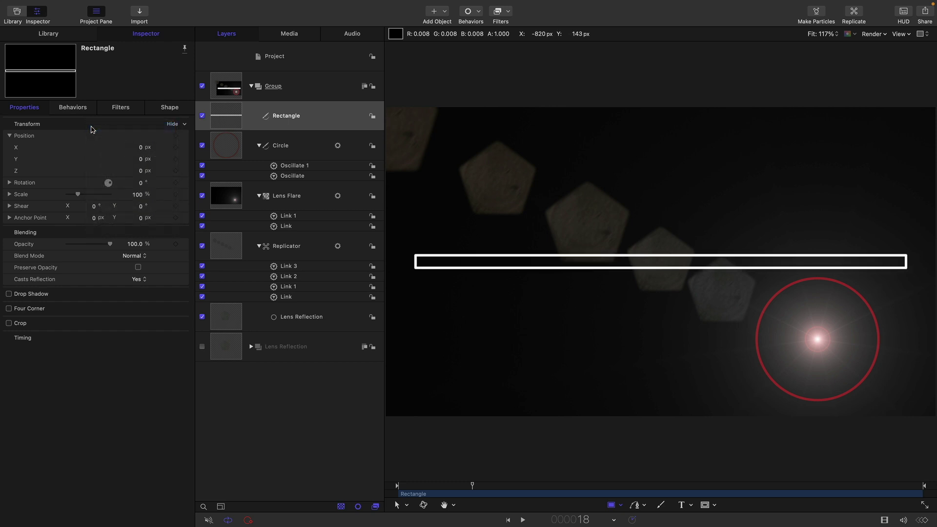
{"action": "left_click", "coordinate": [180, 106]}
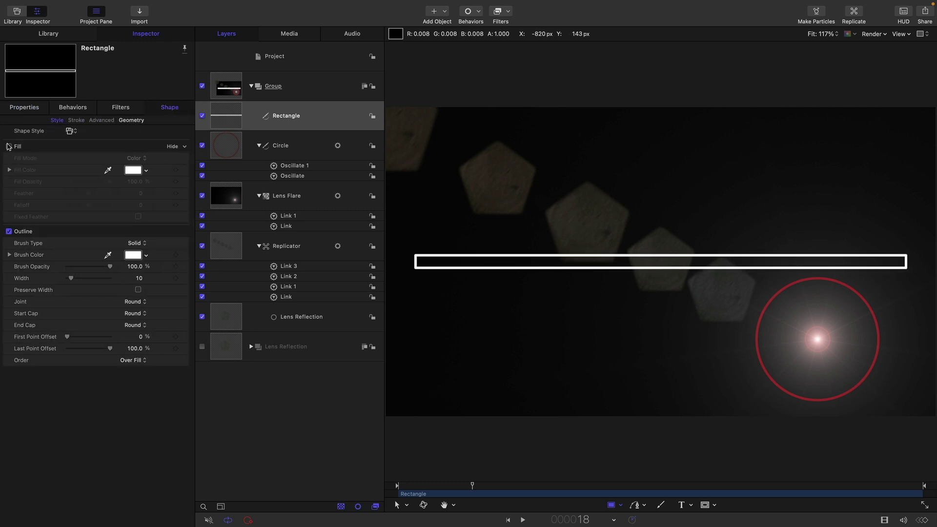
{"action": "left_click", "coordinate": [9, 146]}
{"action": "left_click", "coordinate": [9, 231]}
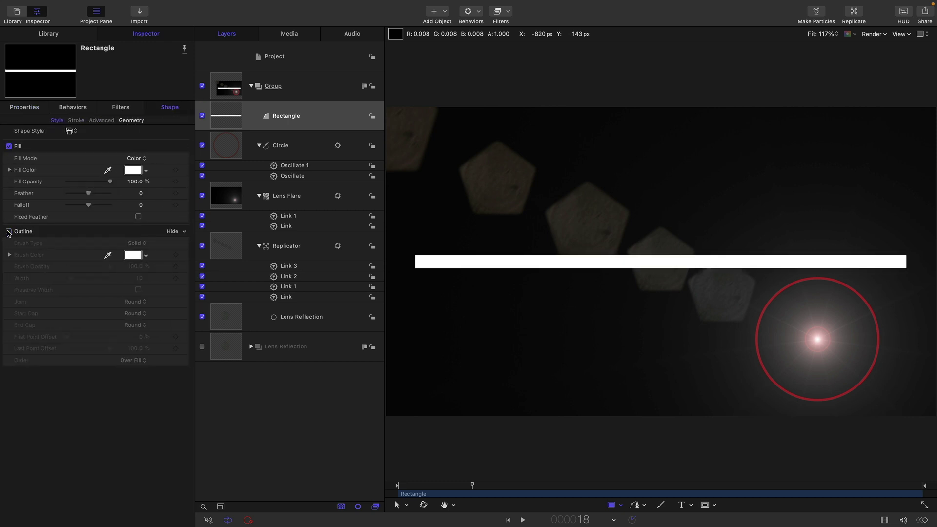
Convert the white bar into editable control points
{"action": "left_click", "coordinate": [130, 4]}
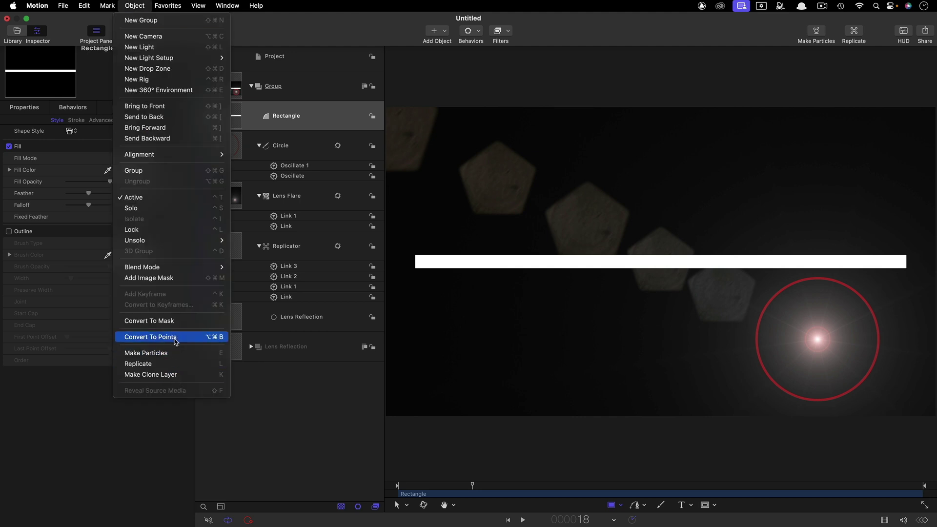
{"action": "left_click", "coordinate": [174, 338]}
{"action": "left_click", "coordinate": [546, 298]}
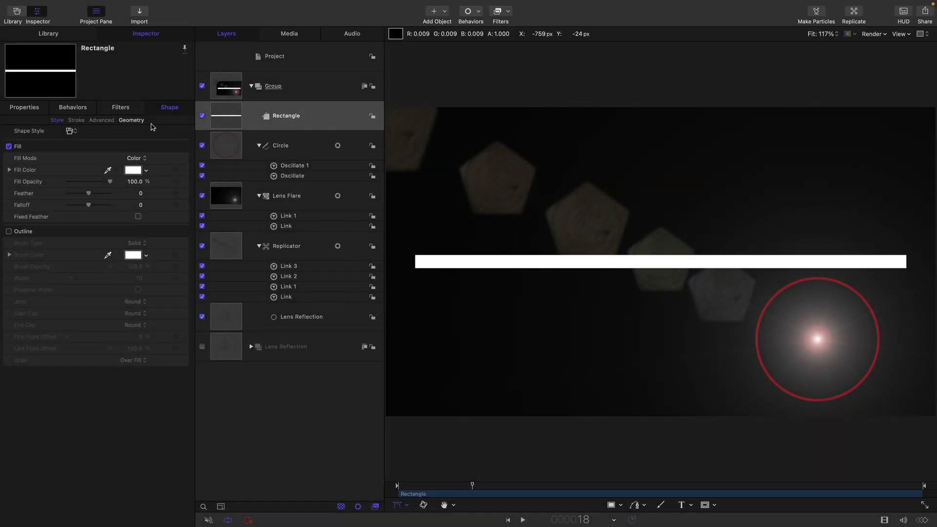
{"action": "left_click", "coordinate": [131, 121]}
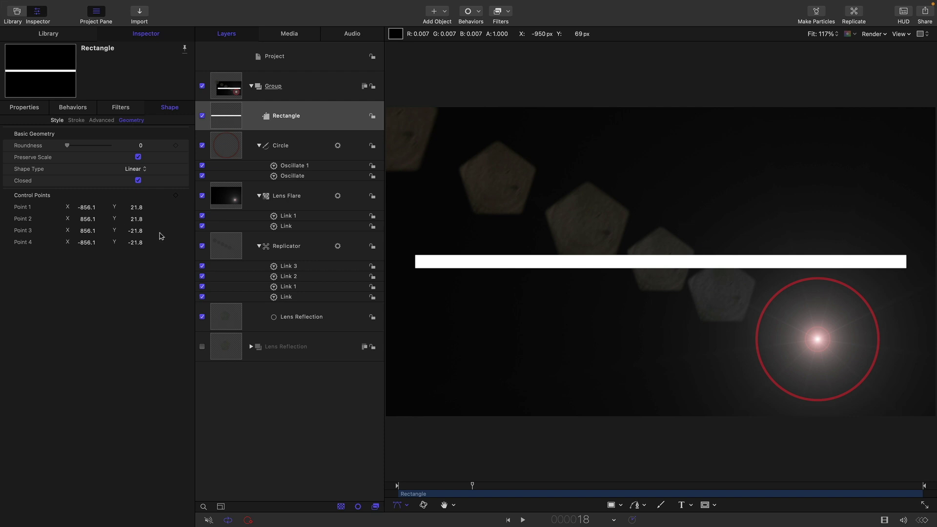
Set Points 1 and 3 X to 0 and Points 2 and 4 Y to 0, tapering both ends
{"action": "left_click", "coordinate": [86, 208]}
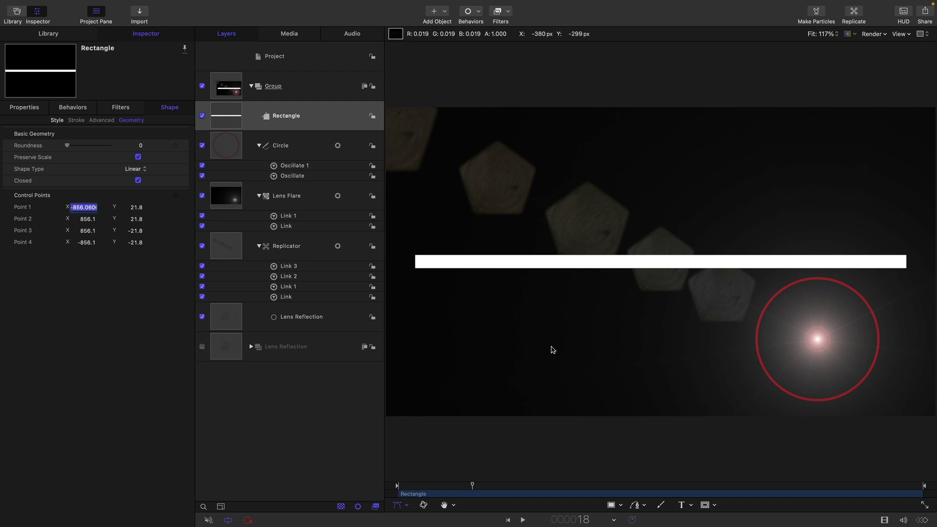
{"action": "type", "text": "0"}
{"action": "key", "text": "Return"}
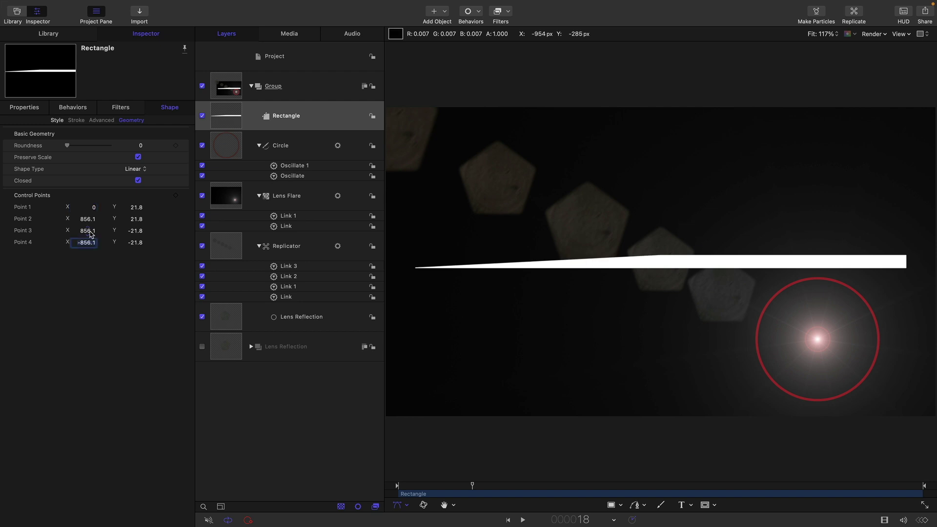
{"action": "left_click", "coordinate": [89, 232]}
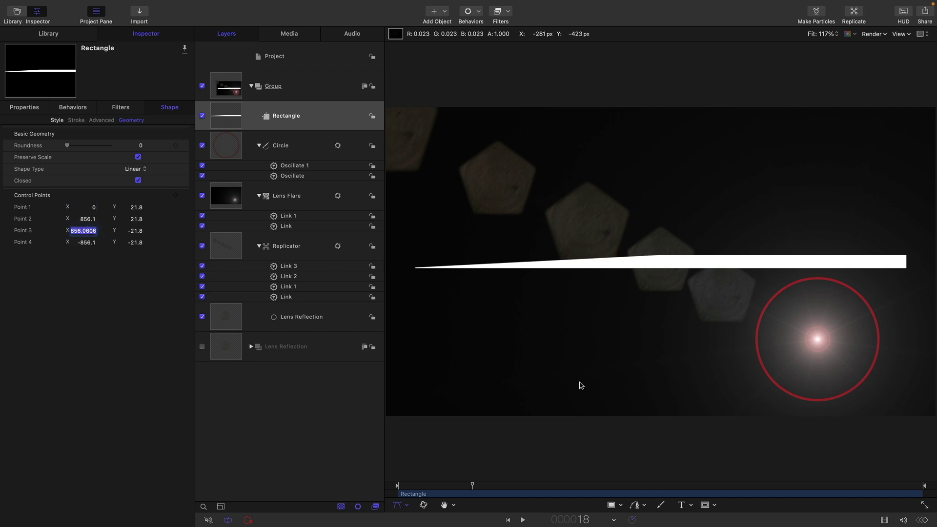
{"action": "type", "text": "0"}
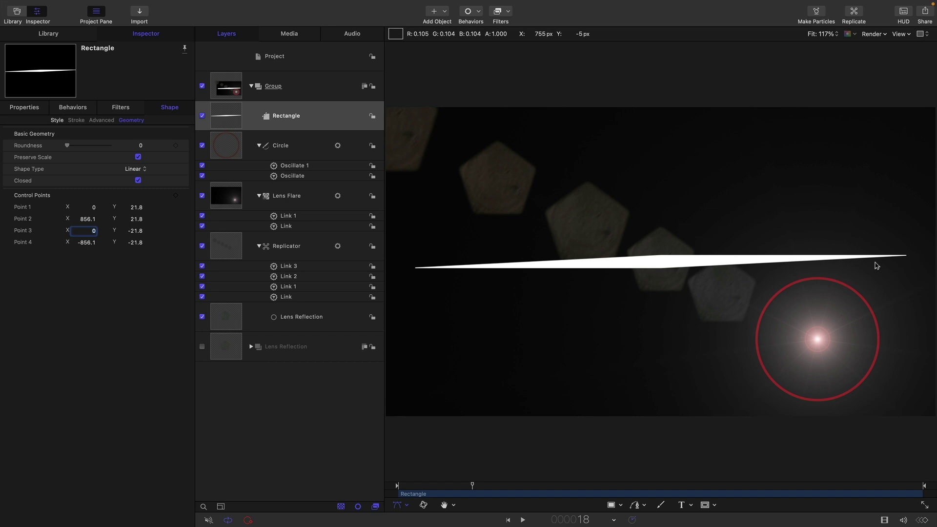
{"action": "left_click", "coordinate": [136, 220]}
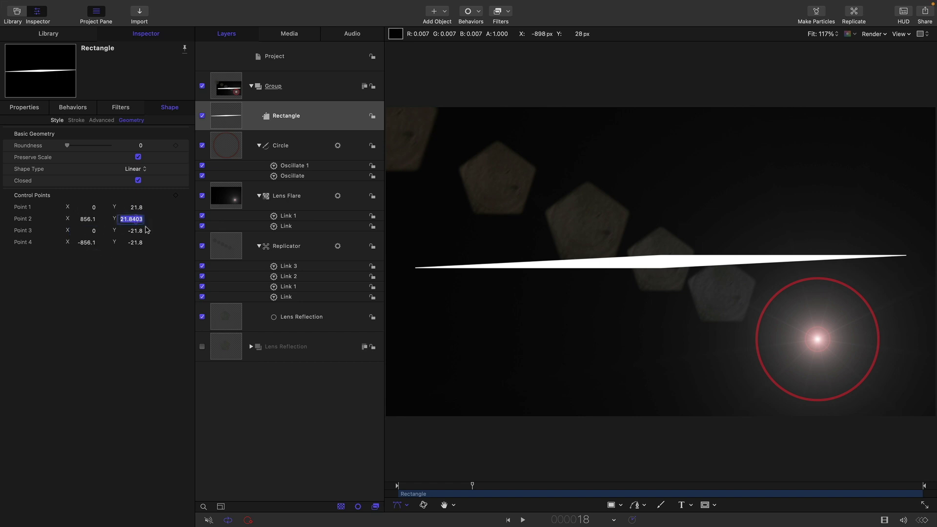
{"action": "type", "text": "0"}
{"action": "key", "text": "Return"}
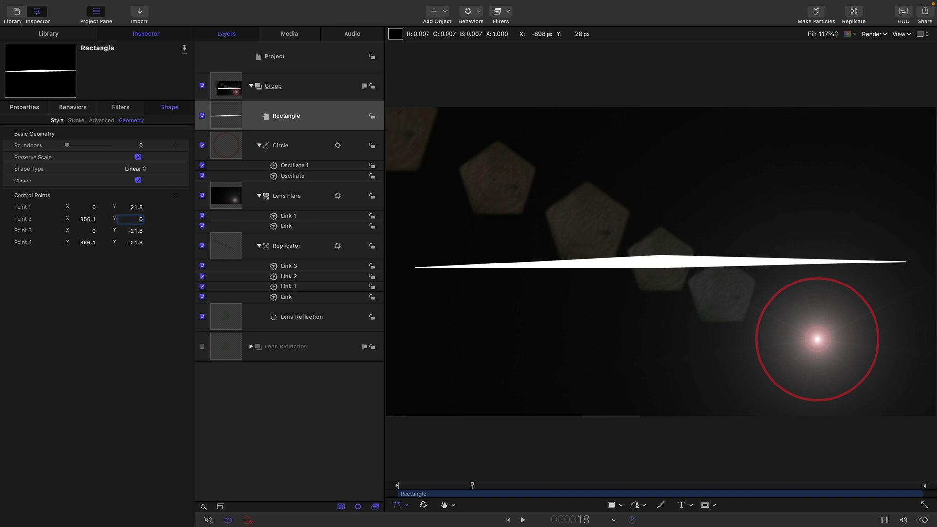
{"action": "left_click", "coordinate": [136, 243]}
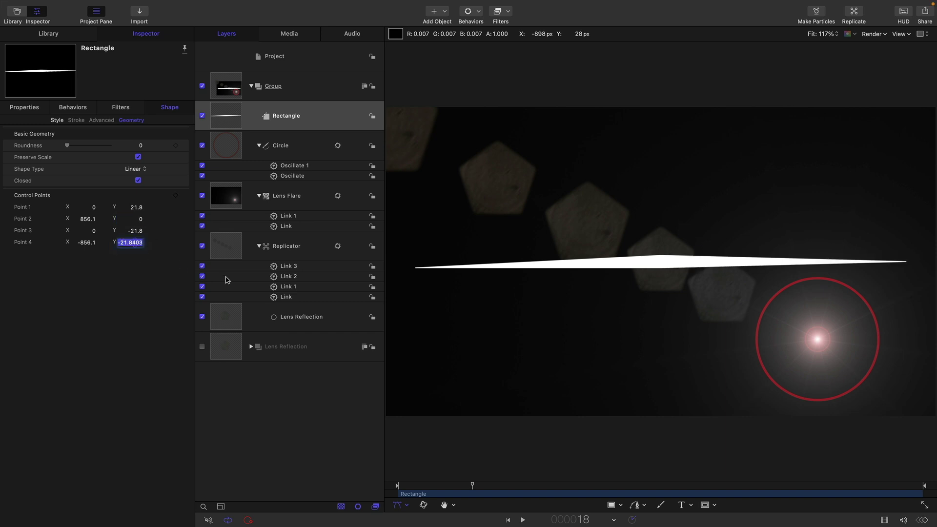
{"action": "type", "text": "0"}
{"action": "key", "text": "Return"}
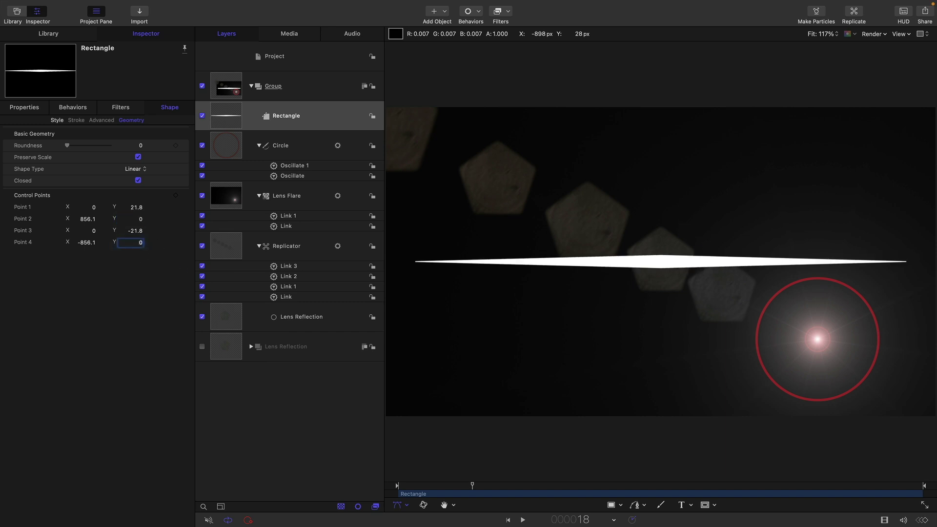
Set Point 1 Y to 5 and Point 3 Y to -5 to thin the streak
{"action": "left_click", "coordinate": [136, 208]}
{"action": "mouse_move", "coordinate": [935, 359]}
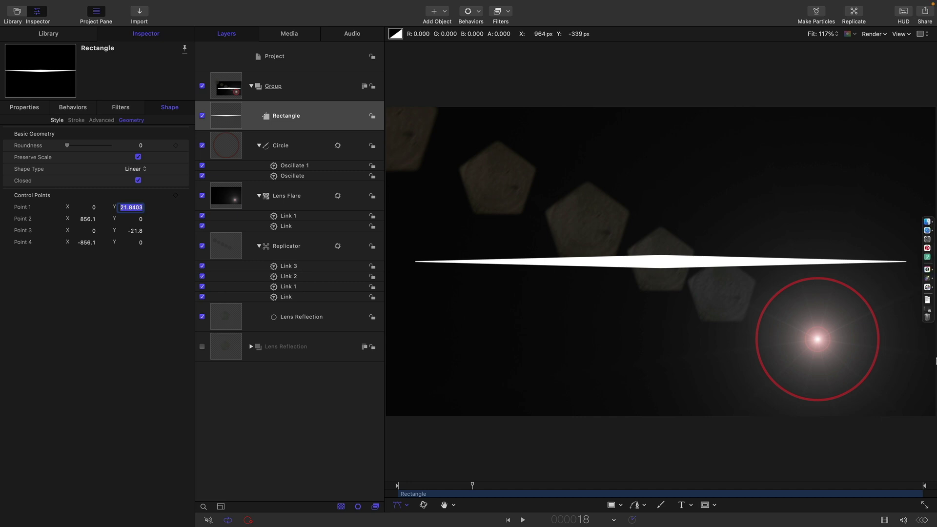
{"action": "type", "text": "5"}
{"action": "key", "text": "Return"}
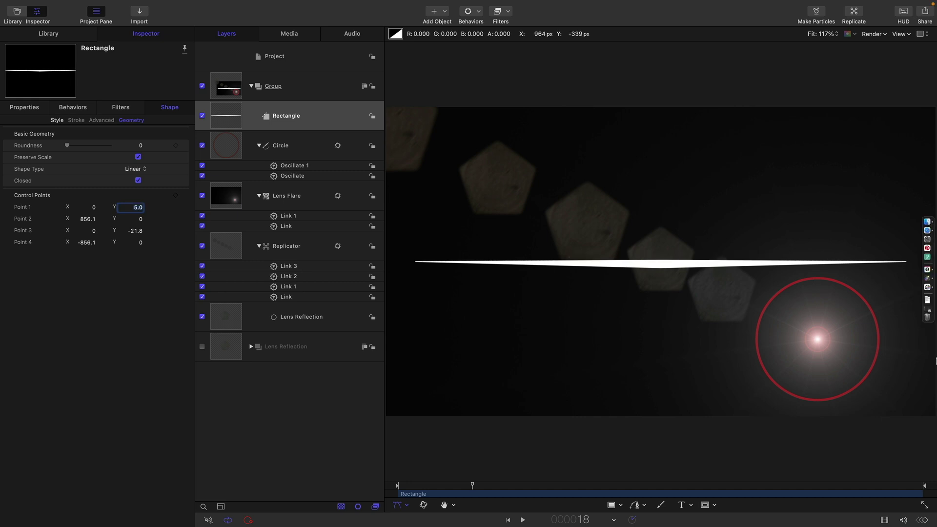
{"action": "left_click", "coordinate": [137, 232]}
{"action": "type", "text": "-5"}
{"action": "key", "text": "Return"}
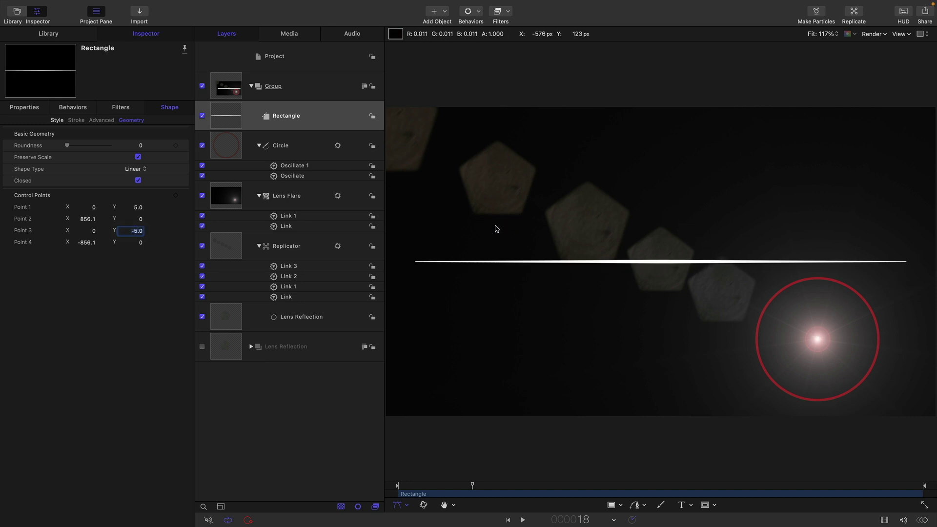
Set the bar's fill feather to -10 for soft edges
{"action": "left_click", "coordinate": [55, 120]}
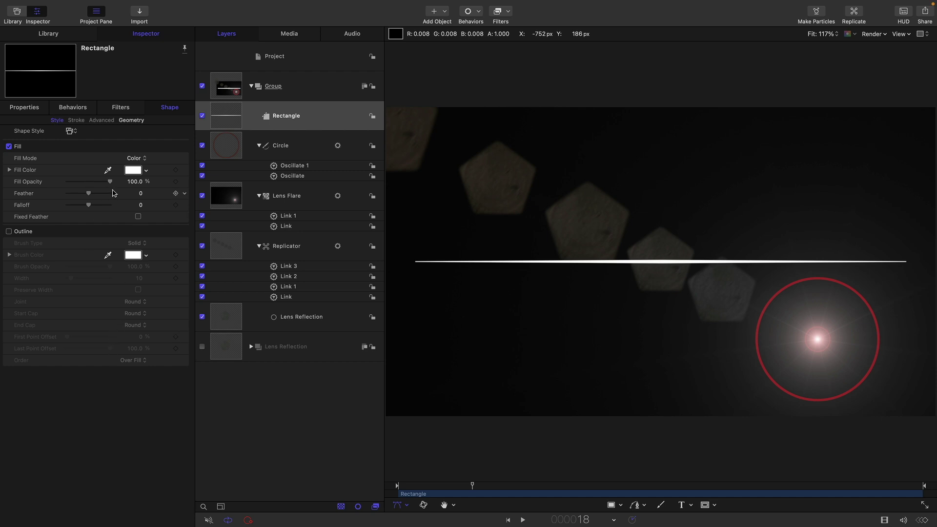
{"action": "left_click", "coordinate": [140, 193]}
{"action": "key", "text": "Return"}
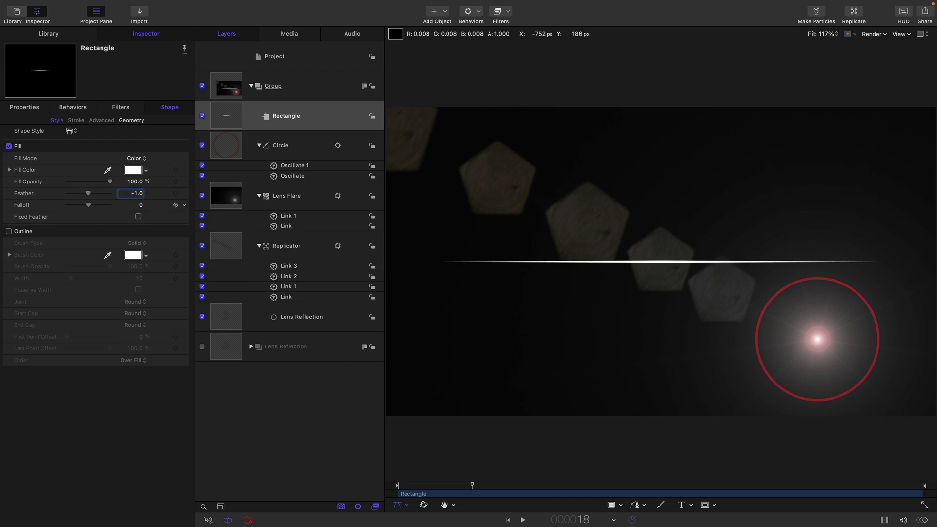
{"action": "type", "text": "10"}
{"action": "key", "text": "Return"}
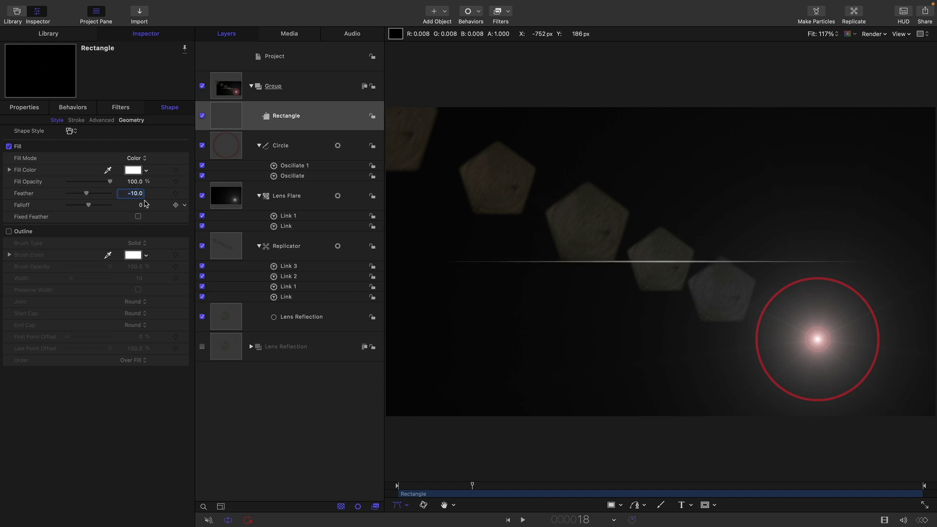
Wrap the Rectangle streak in its own group and make a clone of it
{"action": "right_click", "coordinate": [223, 114]}
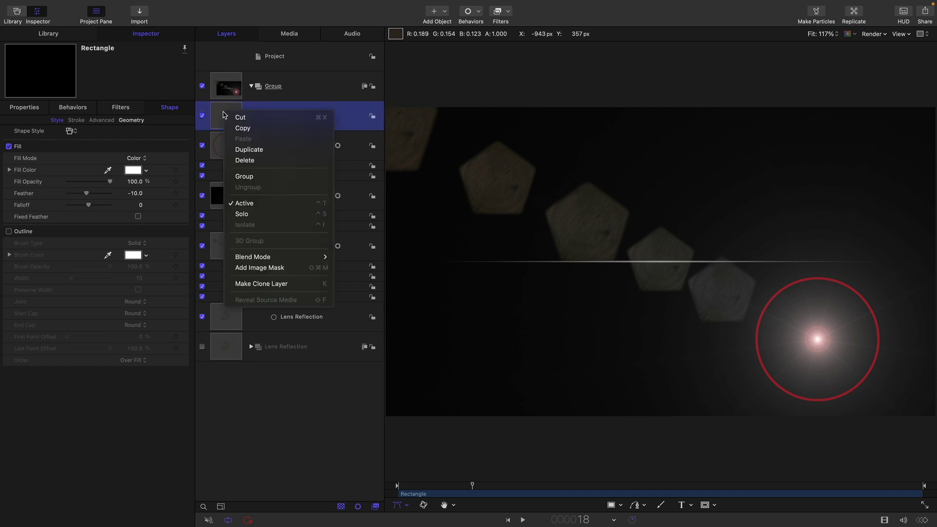
{"action": "left_click", "coordinate": [245, 176]}
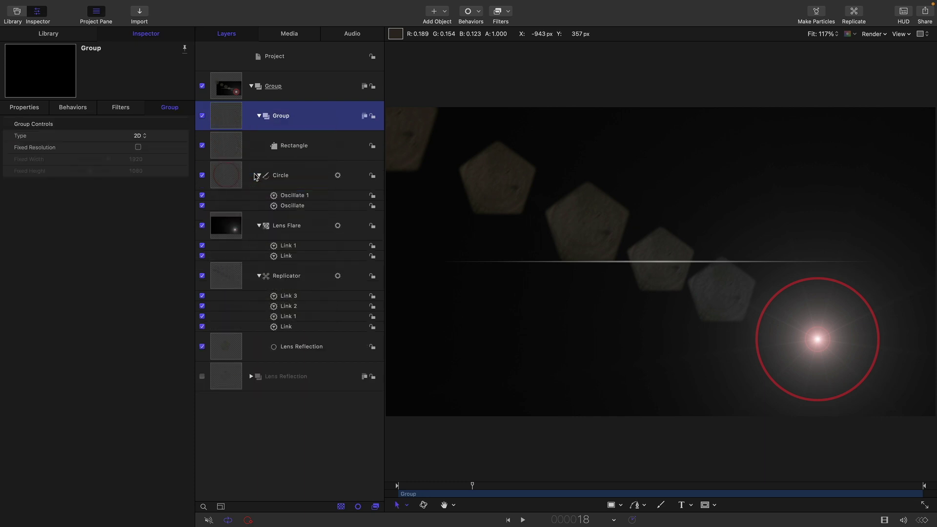
{"action": "left_click", "coordinate": [232, 146]}
{"action": "right_click", "coordinate": [233, 146]}
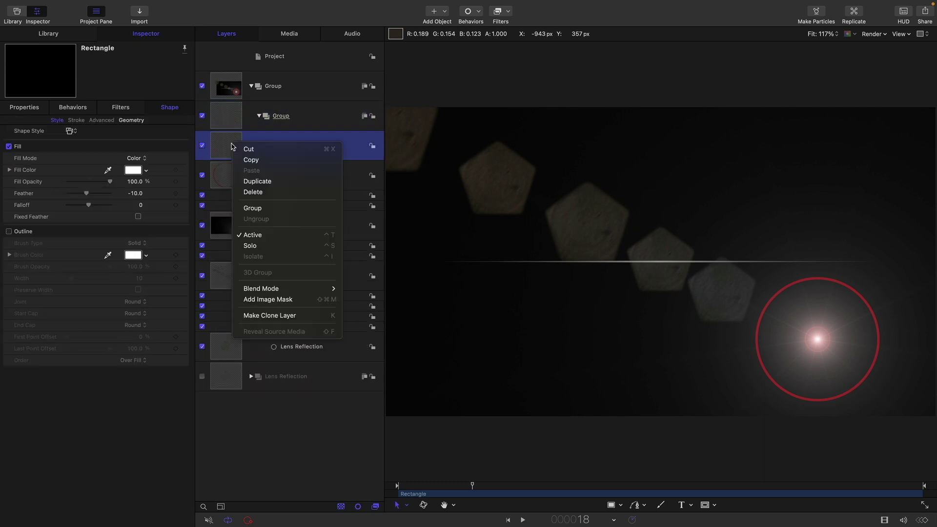
{"action": "left_click", "coordinate": [284, 320]}
{"action": "left_click", "coordinate": [230, 179]}
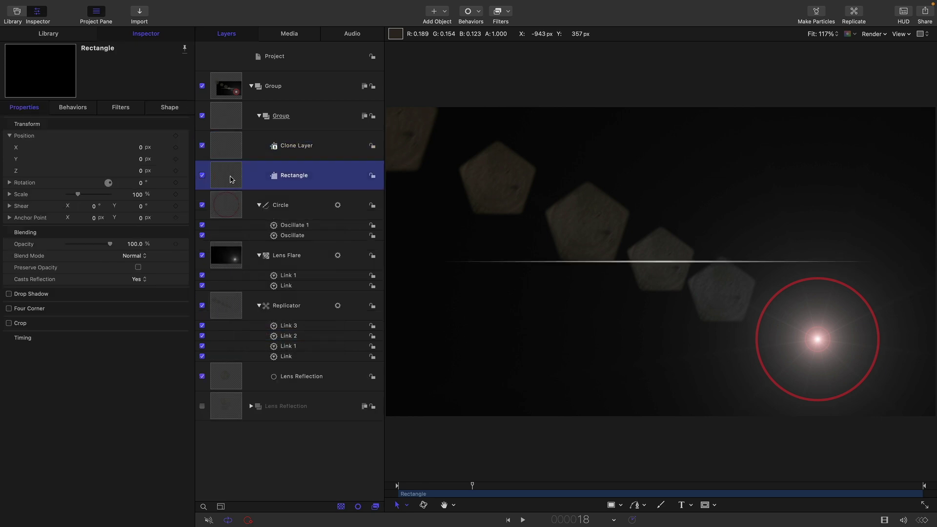
Link the Clone Layer's Y position to the Rectangle with a Link behavior
{"action": "left_click", "coordinate": [225, 147]}
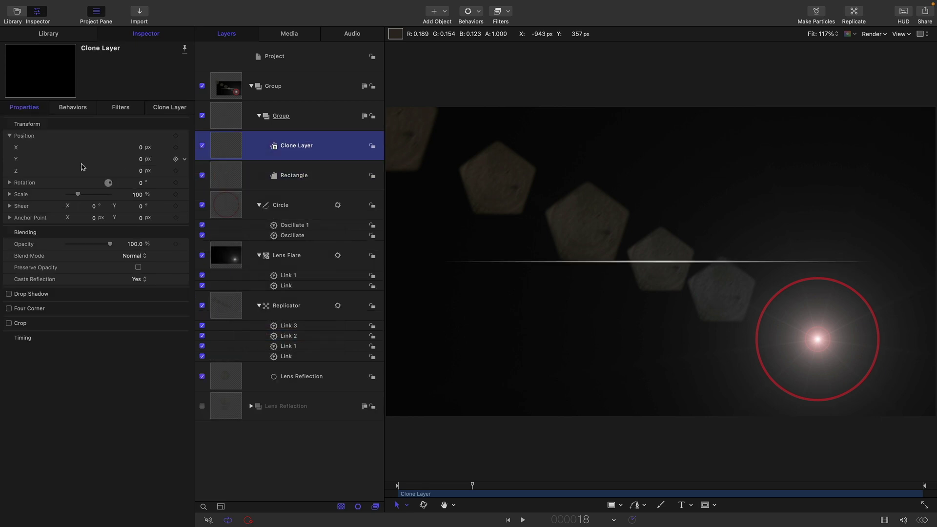
{"action": "left_click", "coordinate": [186, 161]}
{"action": "mouse_move", "coordinate": [224, 261]}
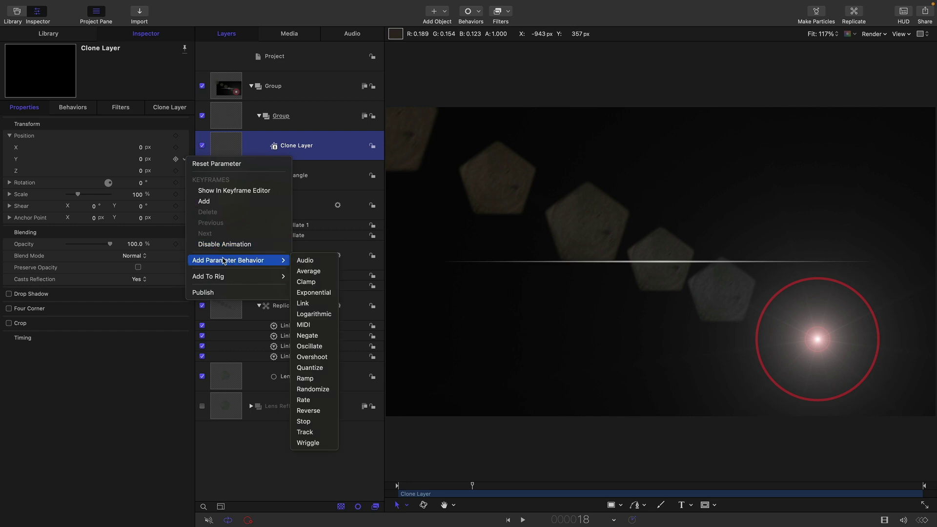
{"action": "left_click", "coordinate": [303, 304]}
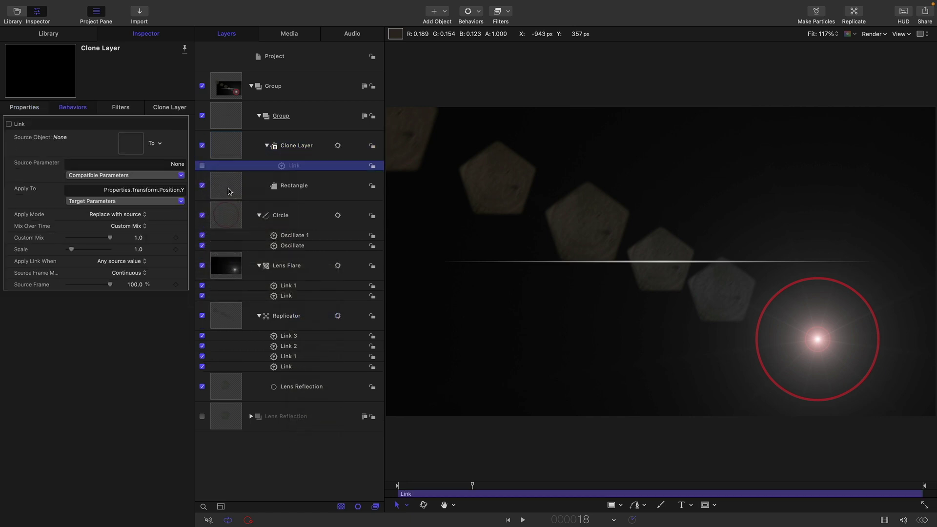
{"action": "left_click_drag", "start_coordinate": [228, 190], "coordinate": [131, 143]}
Set the Link scale to -1 to mirror the streak, and lower the Rectangle to Y -6.2 so both streaks converge
{"action": "left_click", "coordinate": [233, 189]}
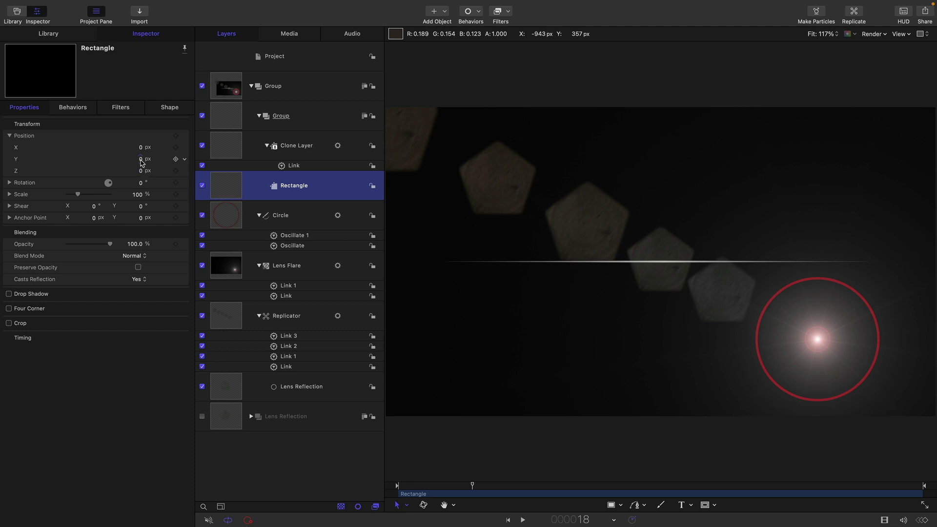
{"action": "mouse_move", "coordinate": [141, 163]}
{"action": "left_mouse_down"}
{"action": "mouse_move", "coordinate": [150, 162]}
{"action": "mouse_move", "coordinate": [141, 164]}
{"action": "left_mouse_up"}
{"action": "left_click", "coordinate": [280, 167]}
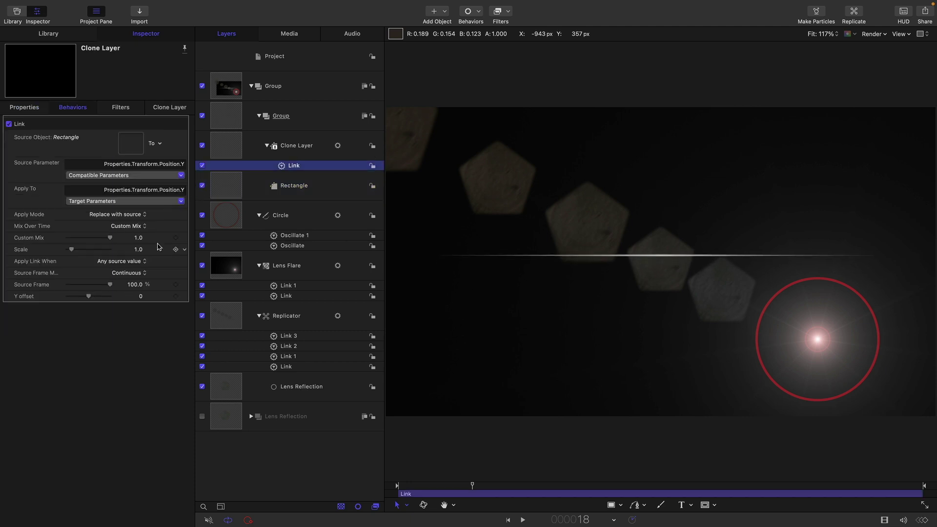
{"action": "left_click", "coordinate": [136, 250]}
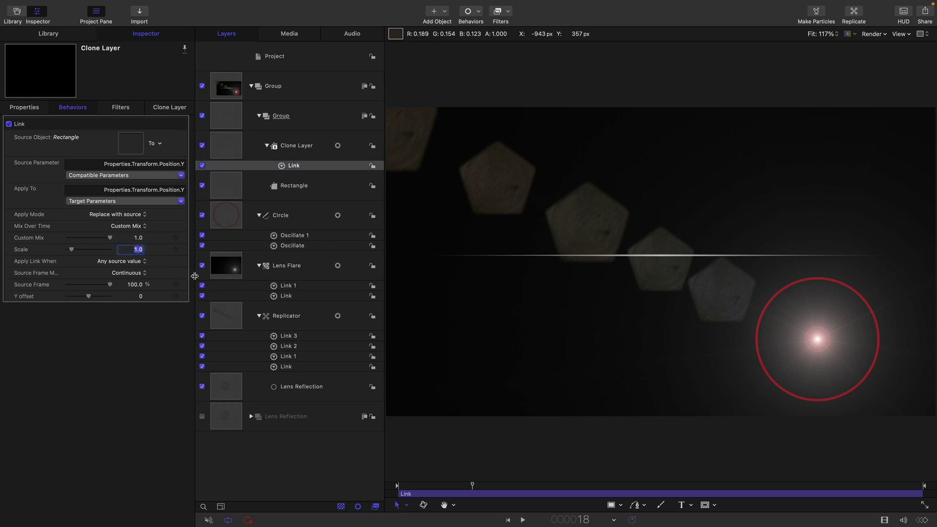
{"action": "key", "text": "Return"}
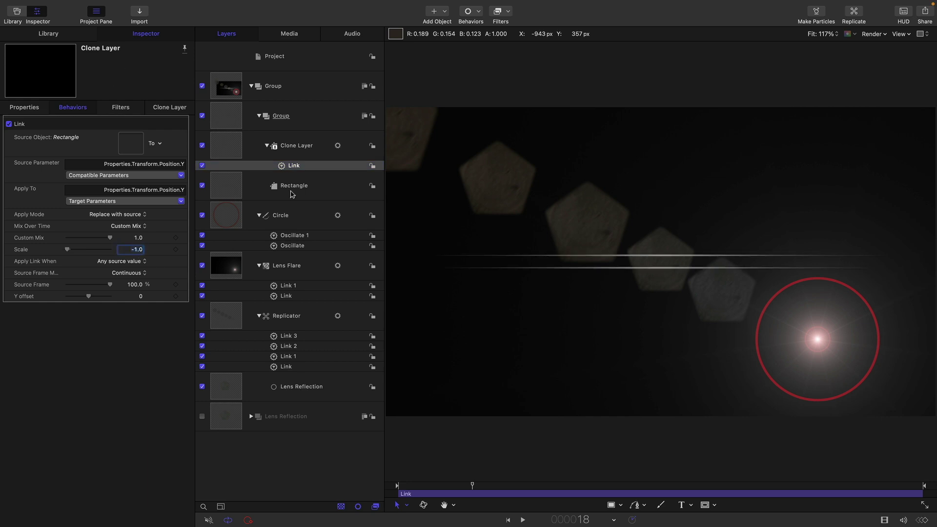
{"action": "left_click", "coordinate": [227, 193]}
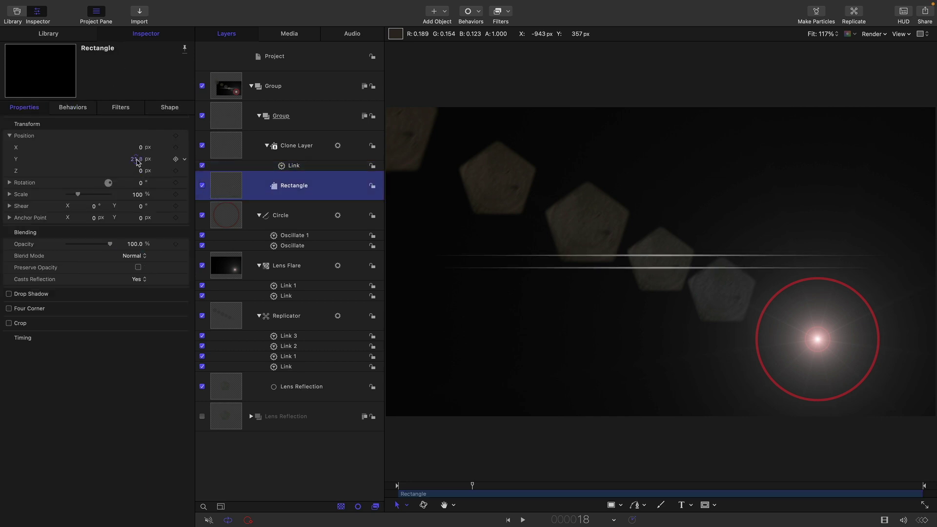
{"action": "mouse_move", "coordinate": [137, 162]}
{"action": "left_mouse_down"}
{"action": "mouse_move", "coordinate": [128, 162]}
{"action": "mouse_move", "coordinate": [135, 159]}
{"action": "left_mouse_up"}
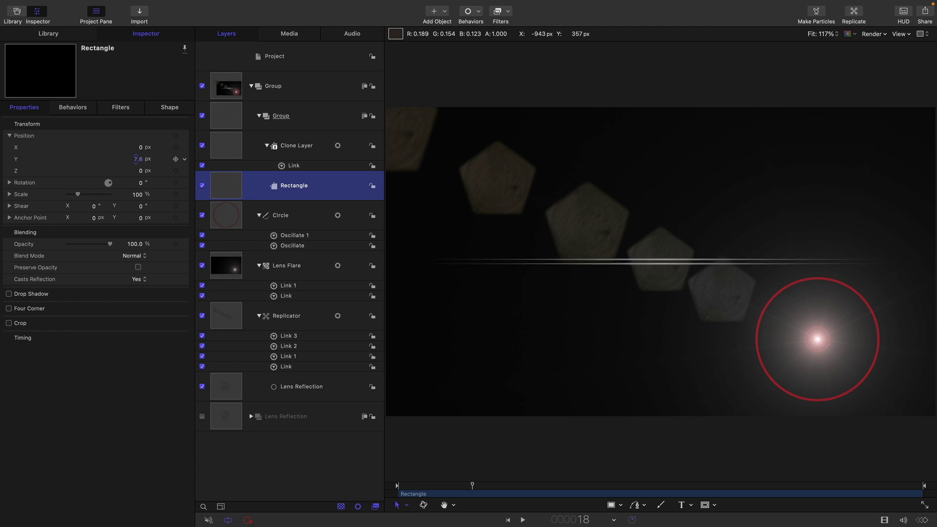
Rename the inner streak group to 'Streaks'
{"action": "double_click", "coordinate": [285, 116]}
{"action": "type", "text": "Streaks"}
{"action": "key", "text": "Tab"}
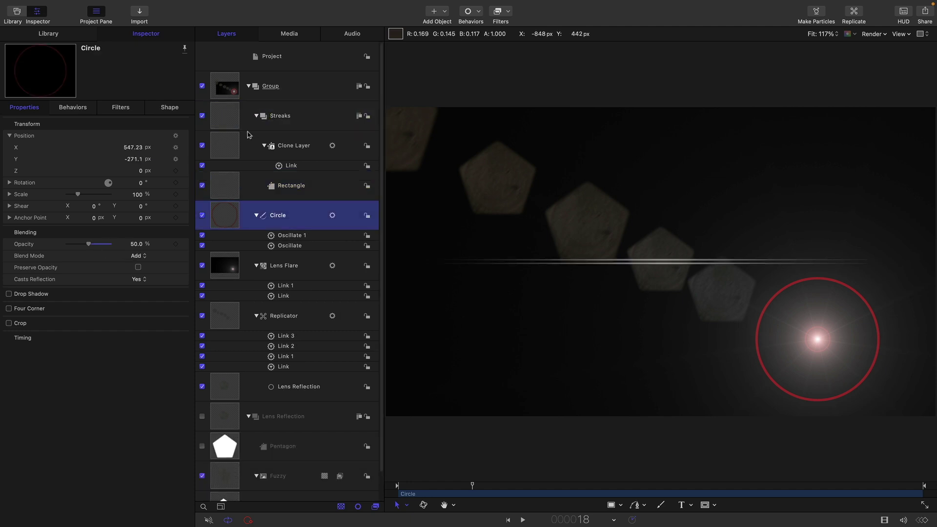
Add a Match Move to Streaks with Circle as source, offset to X 547.23, Y -270.83
{"action": "left_click", "coordinate": [225, 115]}
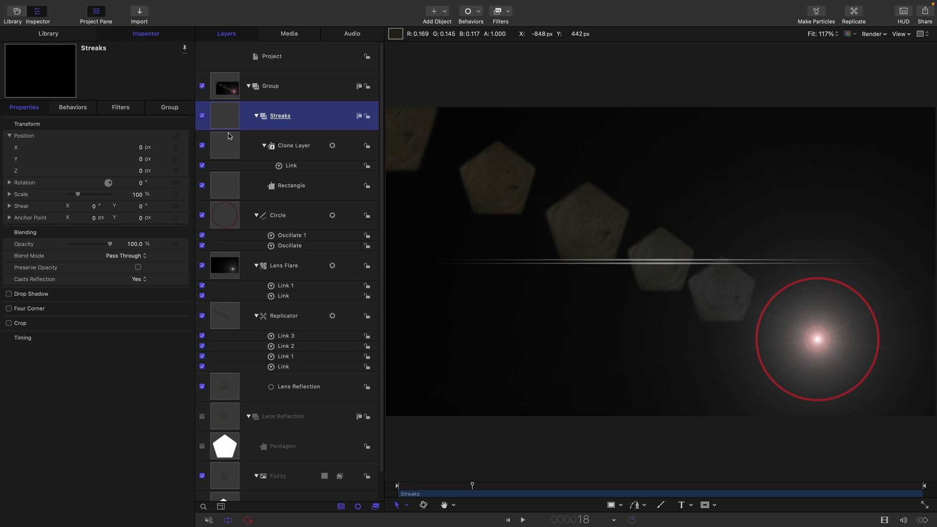
{"action": "left_click", "coordinate": [478, 14]}
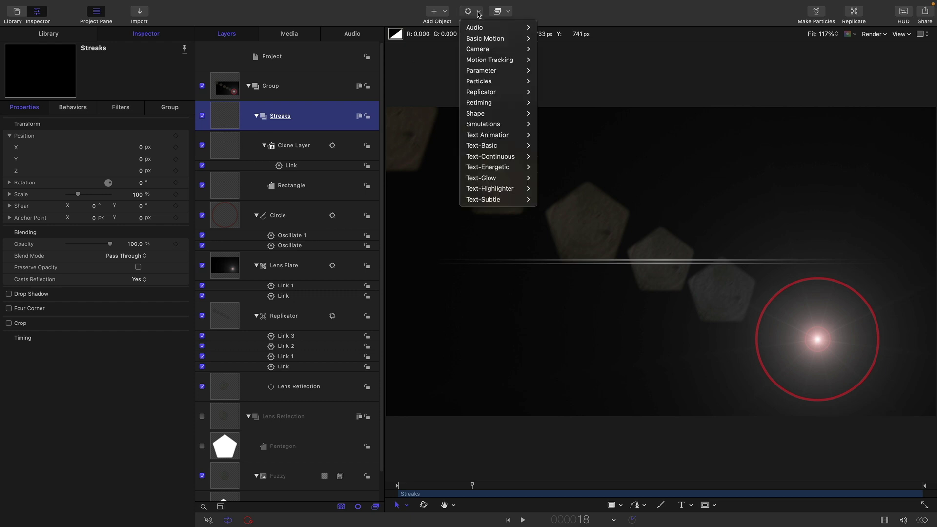
{"action": "mouse_move", "coordinate": [507, 60]}
{"action": "left_click", "coordinate": [565, 70]}
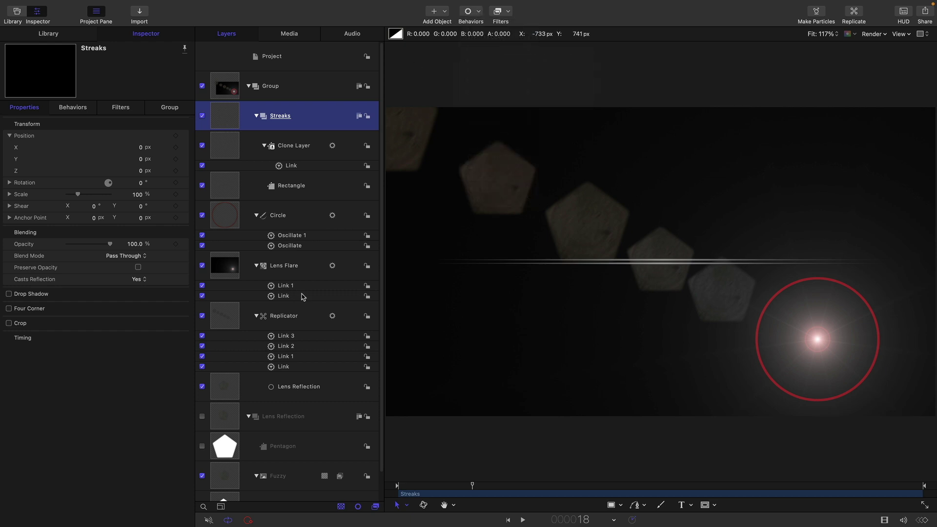
{"action": "left_click_drag", "start_coordinate": [227, 233], "coordinate": [130, 144]}
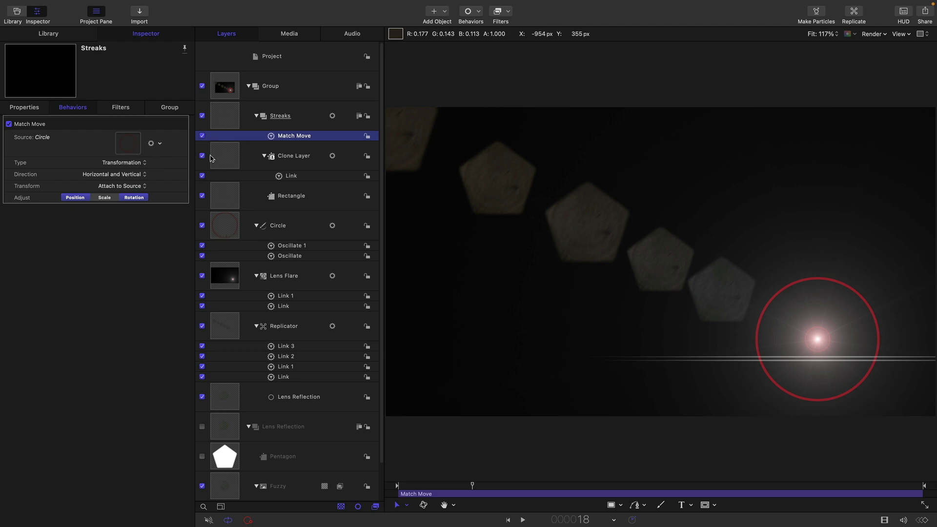
{"action": "left_click", "coordinate": [31, 108]}
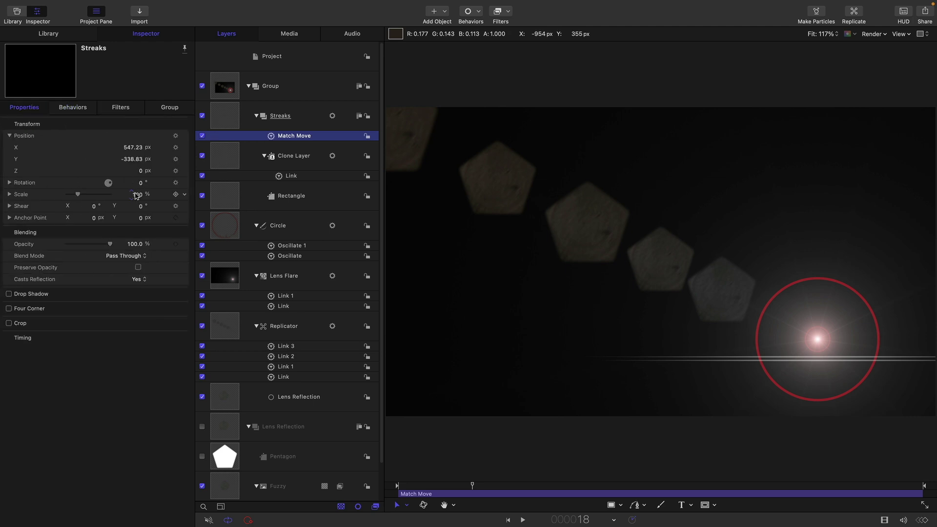
{"action": "left_click_drag", "start_coordinate": [135, 163], "coordinate": [167, 162]}
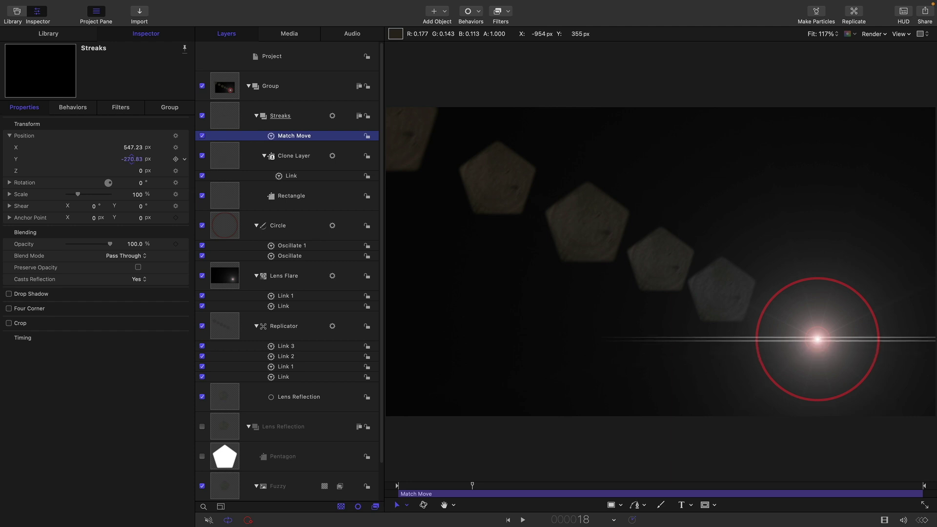
{"action": "left_click", "coordinate": [259, 127]}
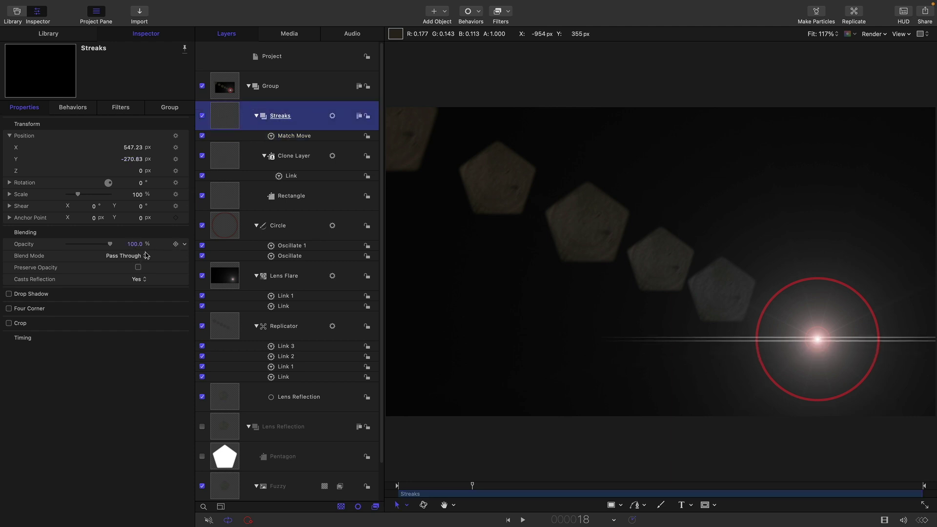
Set Streaks to Add blending and tint the Rectangle's fill a pale lavender-blue
{"action": "left_click", "coordinate": [128, 257]}
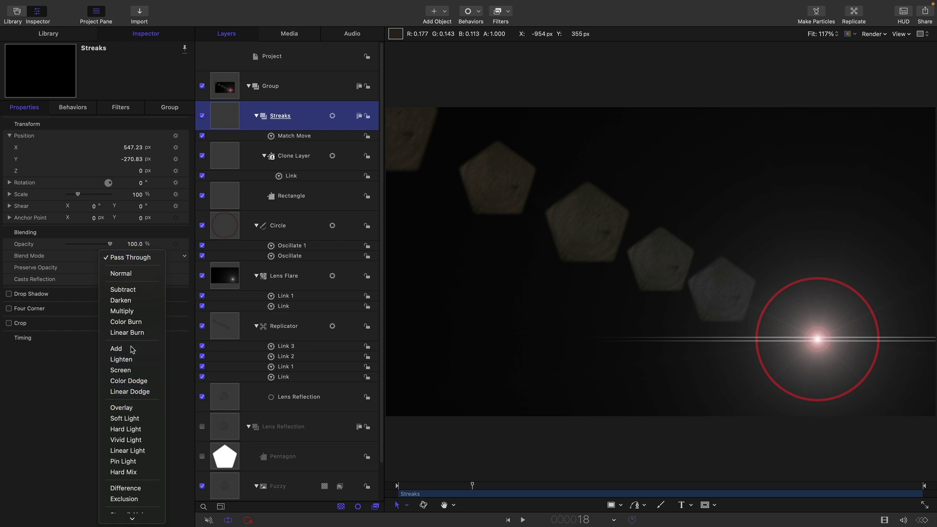
{"action": "left_click", "coordinate": [132, 349]}
{"action": "left_click", "coordinate": [230, 201]}
{"action": "left_click", "coordinate": [174, 108]}
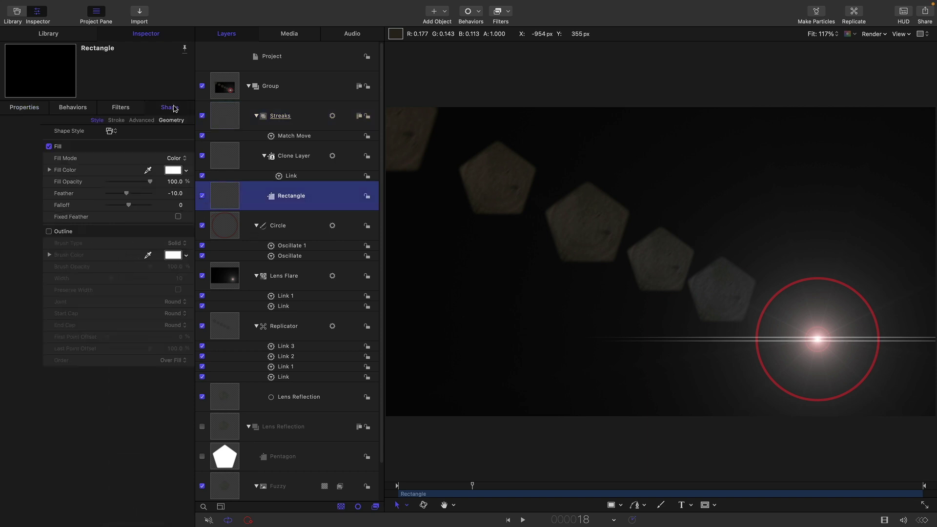
{"action": "left_click", "coordinate": [133, 170]}
{"action": "left_click_drag", "start_coordinate": [358, 228], "coordinate": [452, 228]}
{"action": "mouse_move", "coordinate": [395, 249]}
{"action": "left_mouse_down"}
{"action": "mouse_move", "coordinate": [377, 251]}
{"action": "mouse_move", "coordinate": [391, 245]}
{"action": "left_mouse_up"}
{"action": "left_click_drag", "start_coordinate": [452, 227], "coordinate": [464, 229]}
{"action": "left_click_drag", "start_coordinate": [391, 249], "coordinate": [400, 249]}
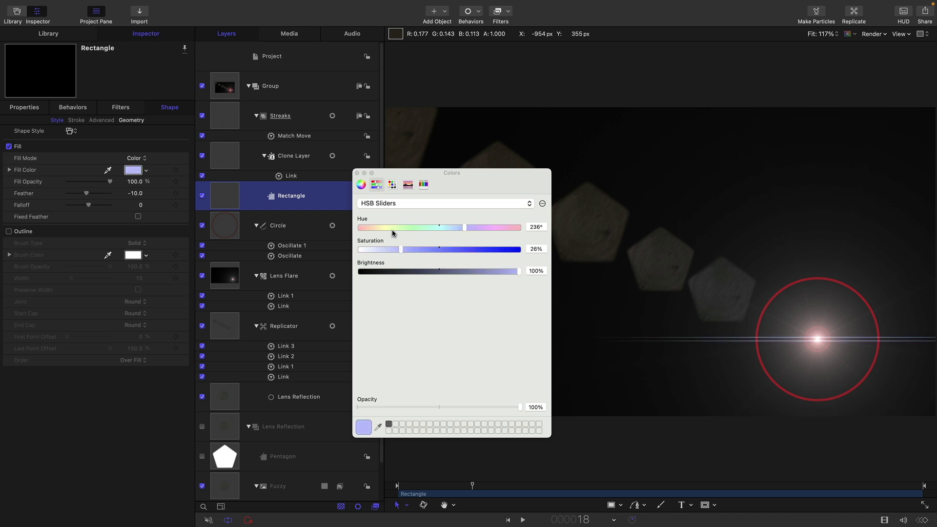
{"action": "left_click", "coordinate": [356, 173]}
Fade the Circle layer to 15% opacity and play the animation to preview
{"action": "left_click", "coordinate": [229, 232]}
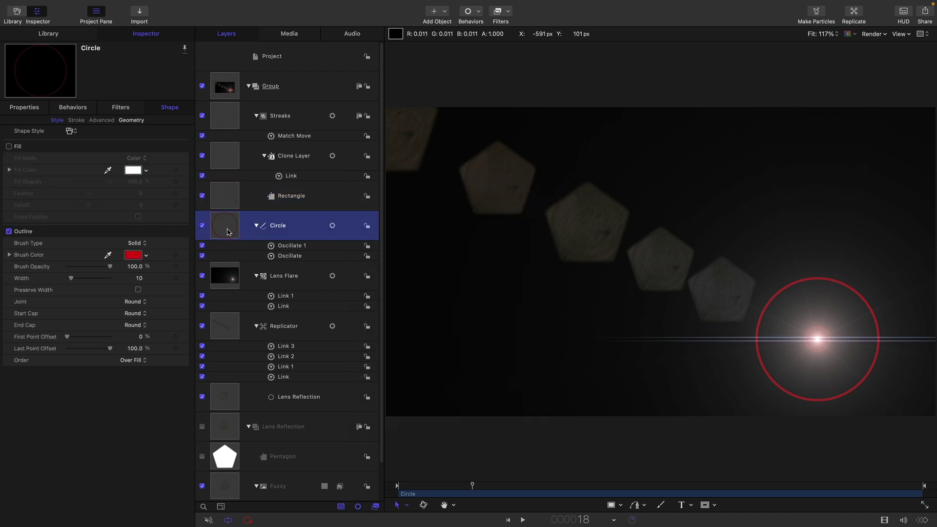
{"action": "left_click", "coordinate": [25, 110]}
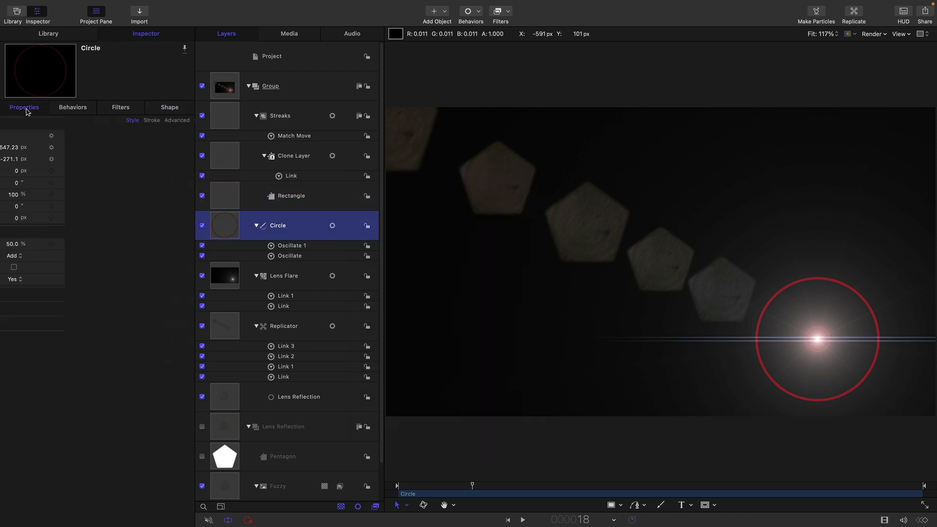
{"action": "left_click", "coordinate": [136, 244]}
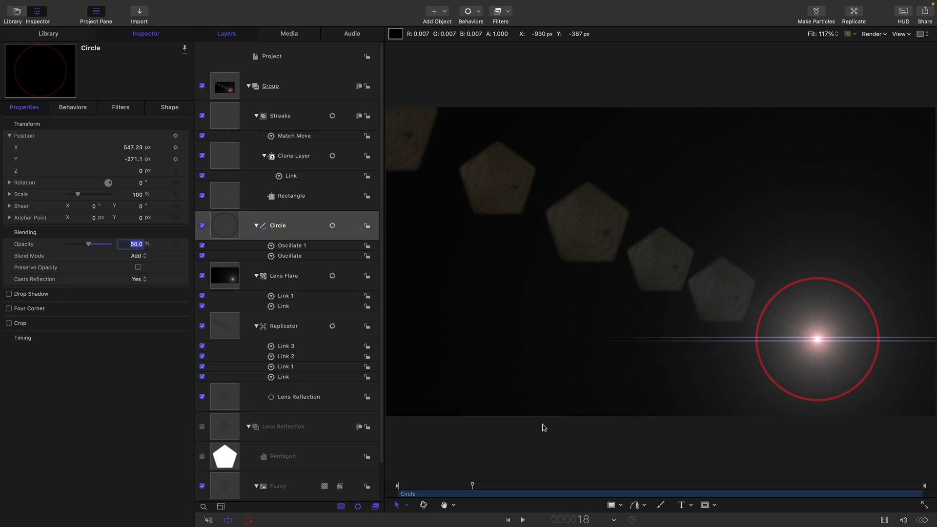
{"action": "type", "text": "15"}
{"action": "key", "text": "Return"}
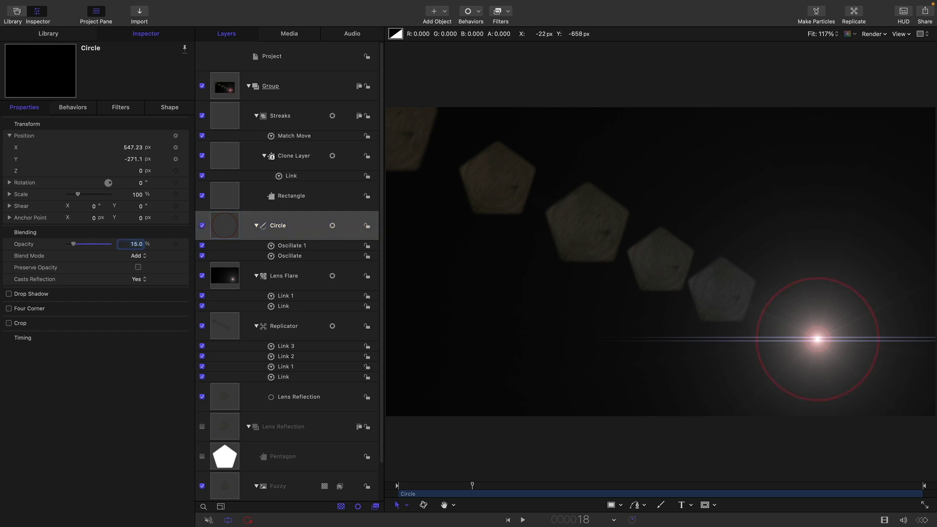
{"action": "left_click", "coordinate": [521, 520]}
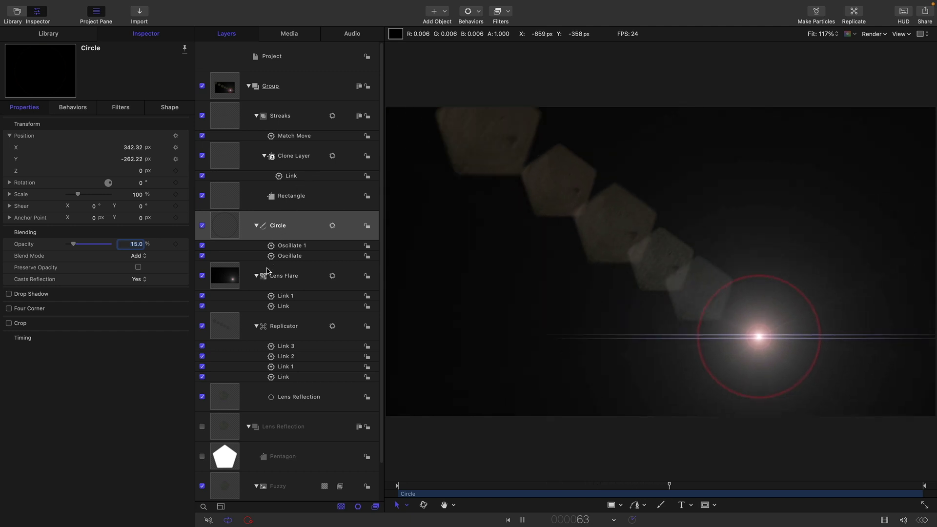
Set the Lens Flare intensity to 2.0, preview it, and return to the first frame
{"action": "left_click", "coordinate": [268, 274]}
{"action": "key", "text": "space"}
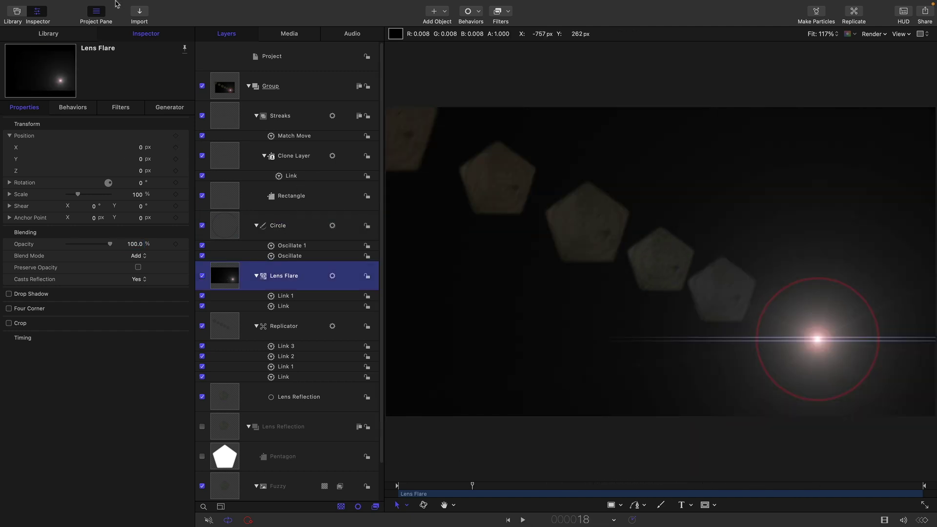
{"action": "left_click", "coordinate": [168, 108]}
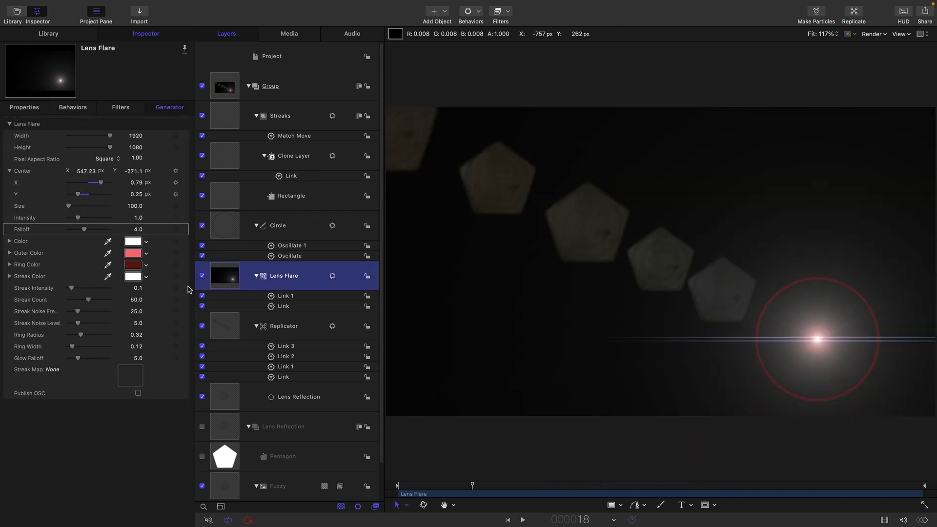
{"action": "left_click", "coordinate": [135, 217]}
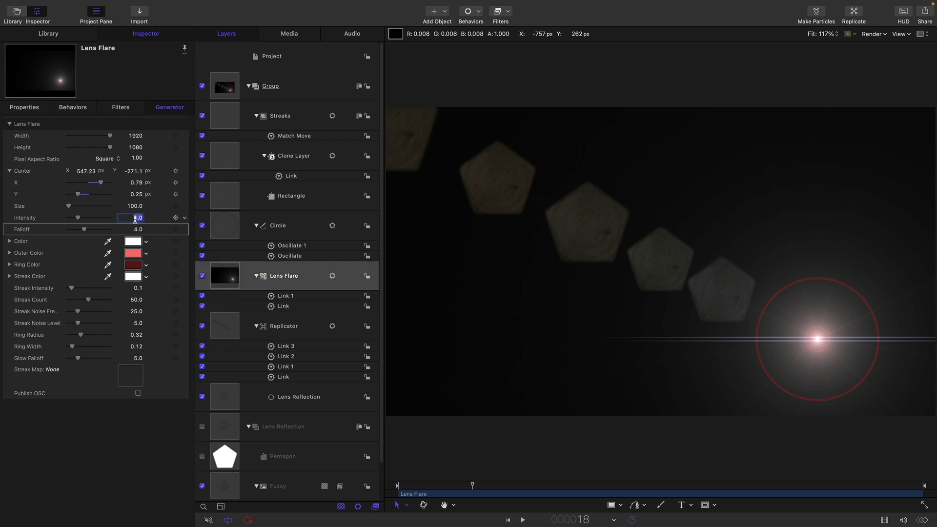
{"action": "type", "text": "2"}
{"action": "key", "text": "Return"}
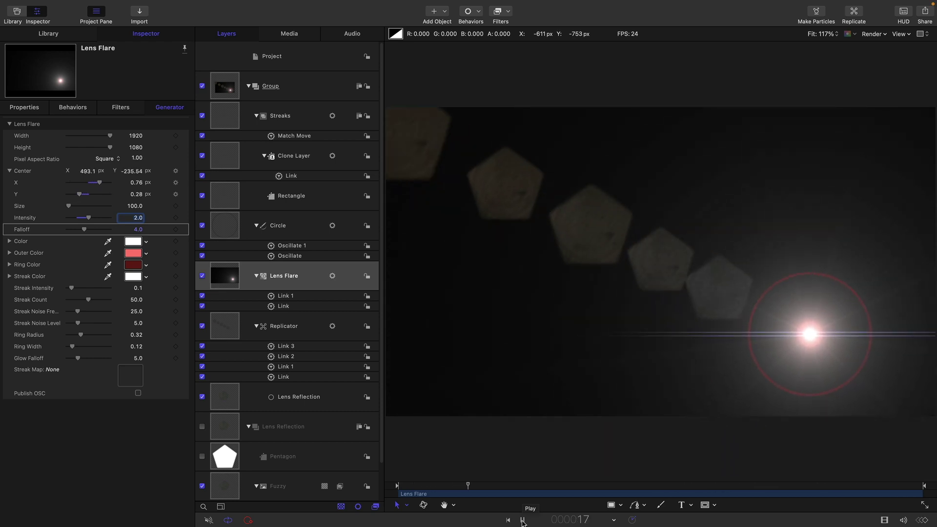
{"action": "left_click", "coordinate": [523, 520]}
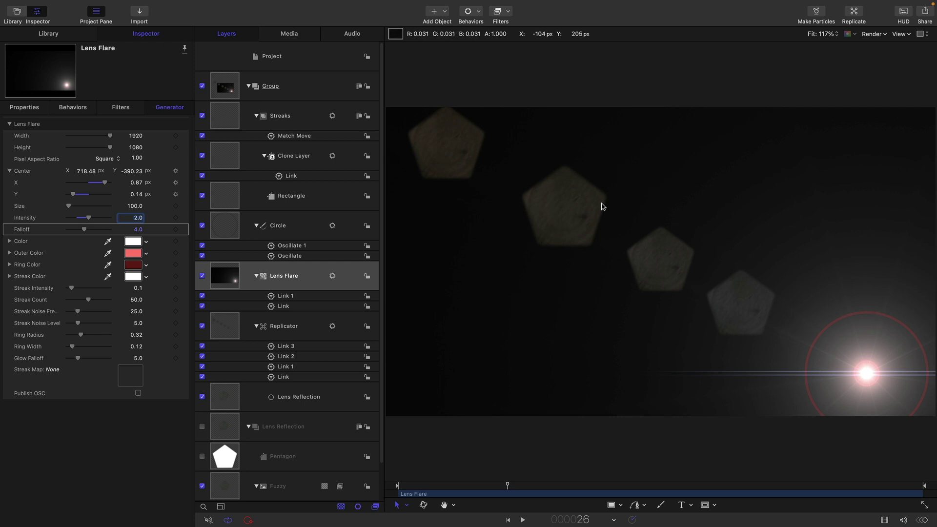
{"action": "left_click_drag", "start_coordinate": [503, 492], "coordinate": [342, 490]}
Move the Circle control so the flare sits in the landscape's upper-left sky
{"action": "left_click_drag", "start_coordinate": [408, 491], "coordinate": [783, 485]}
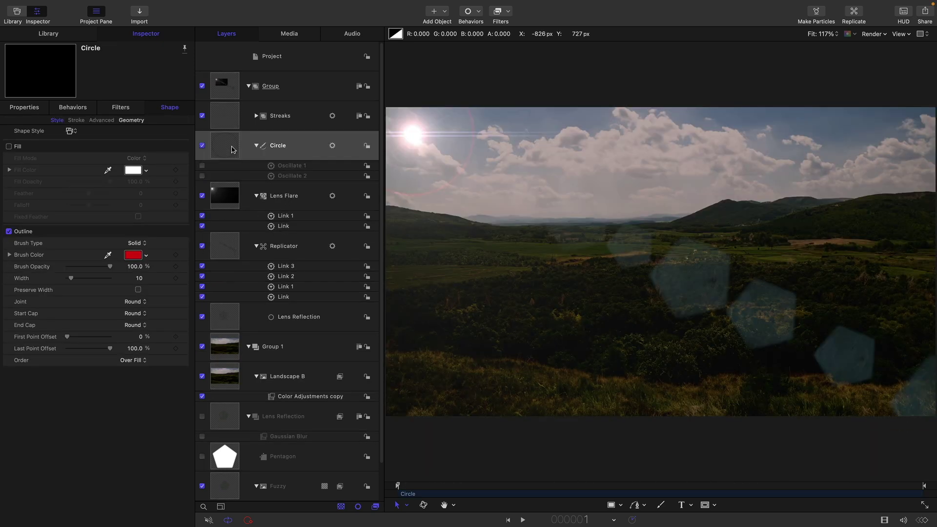
{"action": "left_click", "coordinate": [232, 149]}
{"action": "mouse_move", "coordinate": [432, 132]}
{"action": "left_mouse_down"}
{"action": "mouse_move", "coordinate": [812, 159]}
{"action": "mouse_move", "coordinate": [922, 150]}
{"action": "mouse_move", "coordinate": [507, 168]}
{"action": "mouse_move", "coordinate": [389, 130]}
{"action": "mouse_move", "coordinate": [934, 146]}
{"action": "mouse_move", "coordinate": [935, 136]}
{"action": "mouse_move", "coordinate": [323, 137]}
{"action": "mouse_move", "coordinate": [400, 126]}
{"action": "mouse_move", "coordinate": [540, 146]}
{"action": "mouse_move", "coordinate": [923, 163]}
{"action": "mouse_move", "coordinate": [911, 124]}
{"action": "mouse_move", "coordinate": [400, 128]}
{"action": "mouse_move", "coordinate": [416, 131]}
{"action": "left_mouse_up"}
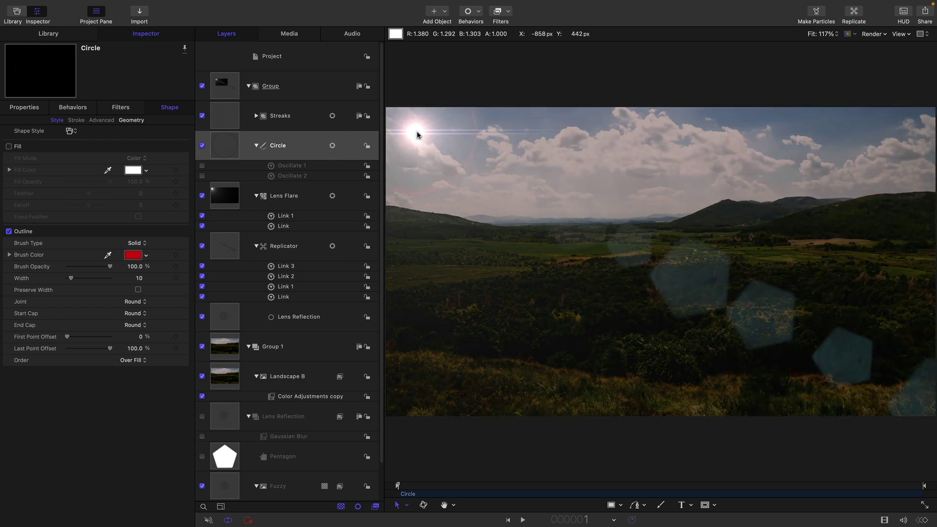